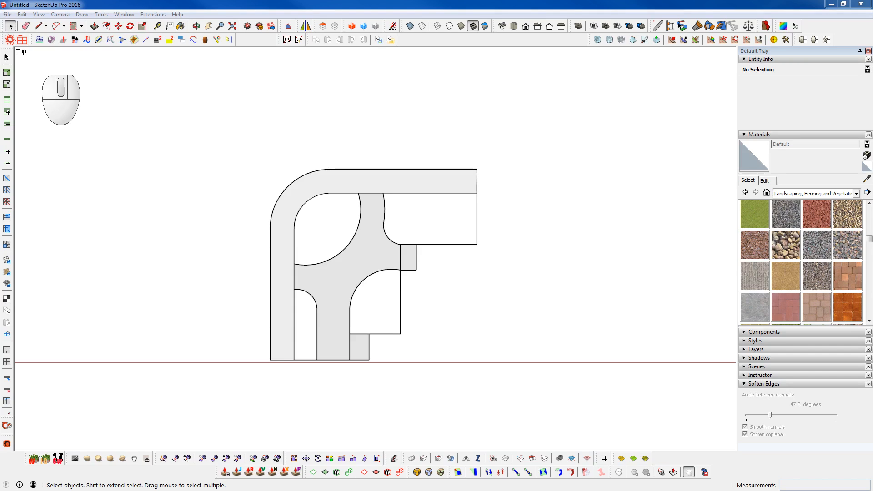
- Examine the site layout from above and at an angle, comparing the levels of the central surface, the curved path and the small landings
shift+middle_drag(363, 251, 383, 272)
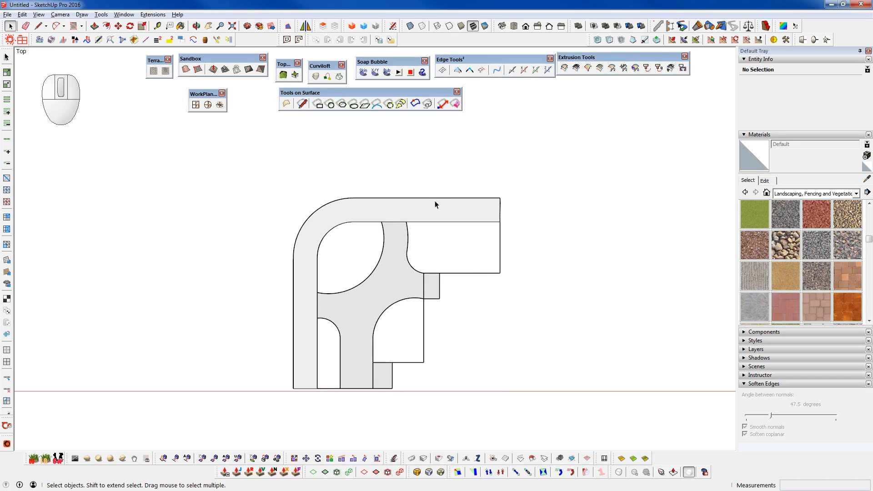
scroll(404, 216, up, 2)
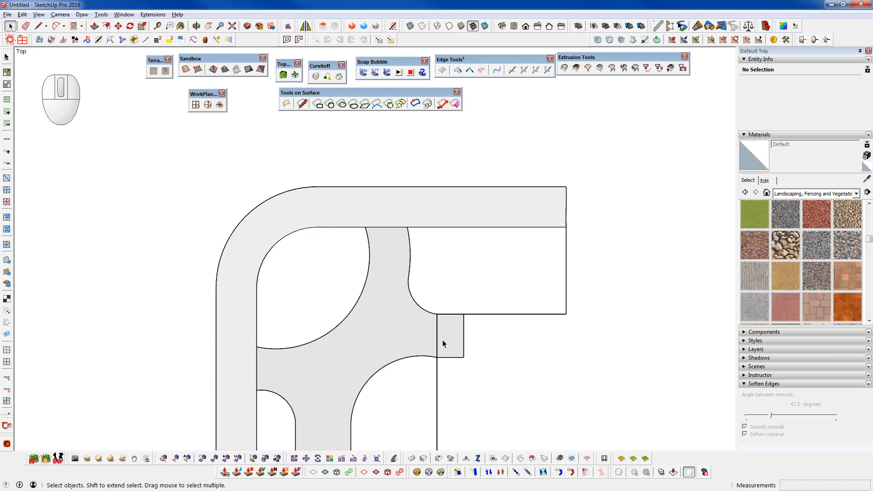
shift+middle_drag(399, 351, 407, 298)
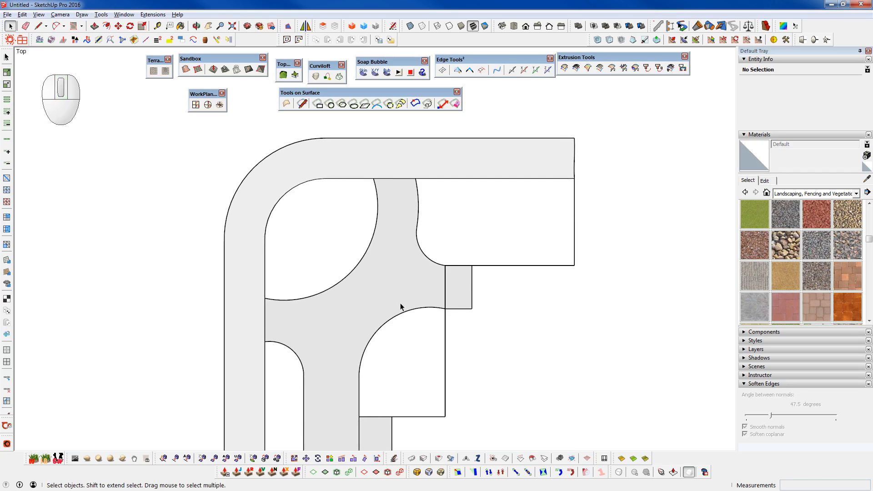
middle_drag(394, 318, 411, 223)
scroll(355, 248, down, 4)
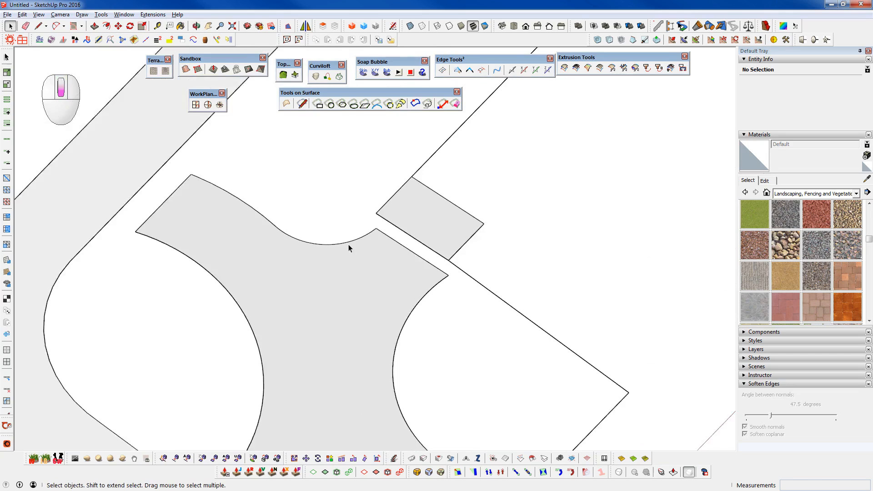
scroll(426, 383, up, 6)
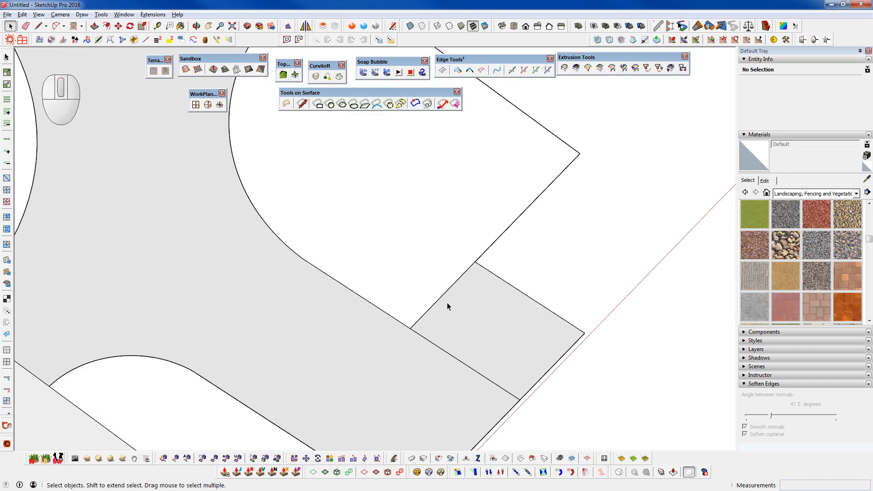
scroll(364, 377, down, 3)
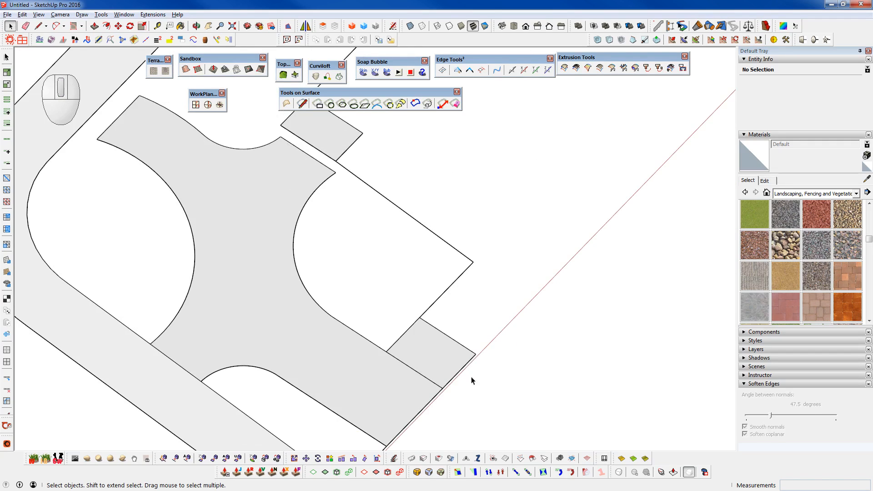
middle_drag(406, 394, 162, 273)
shift+middle_drag(298, 222, 356, 304)
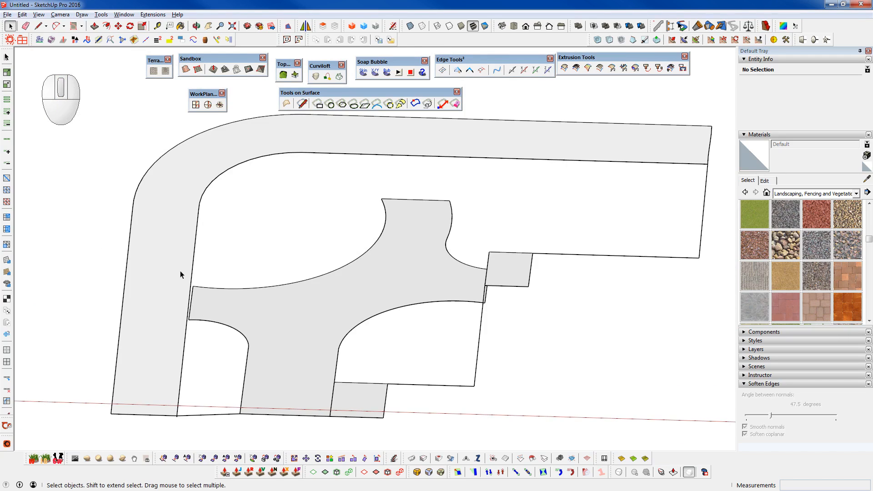
- Examine the gaps between the branches of the cross-shaped central surface and the surrounding path, landings and open areas
scroll(400, 238, up, 4)
middle_drag(470, 299, 458, 335)
scroll(438, 339, down, 5)
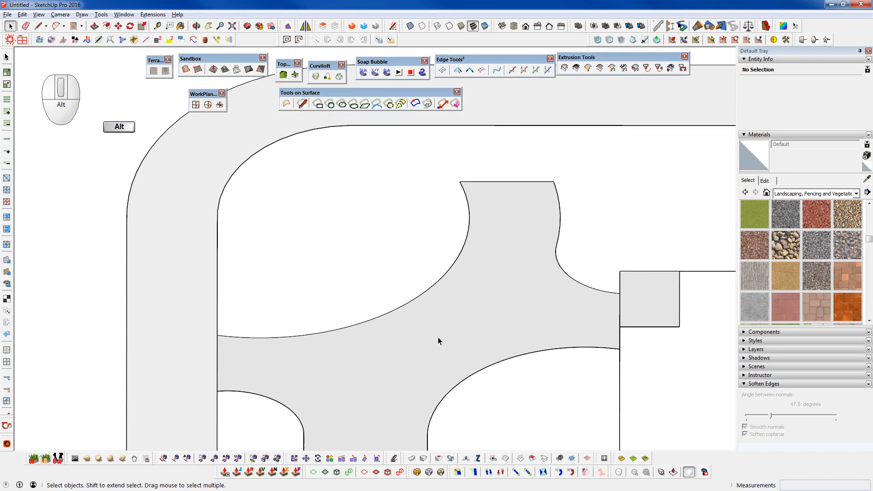
scroll(429, 205, up, 4)
scroll(428, 212, up, 1)
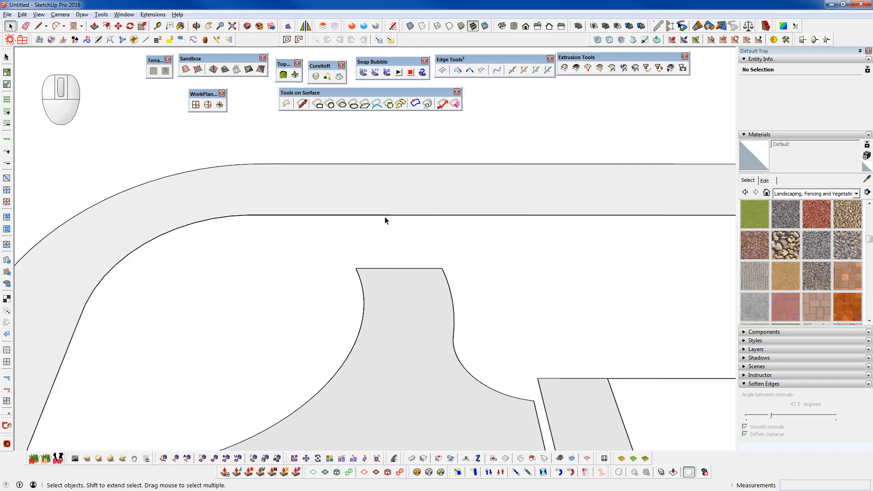
scroll(440, 178, down, 5)
middle_drag(273, 313, 259, 220)
scroll(232, 286, up, 5)
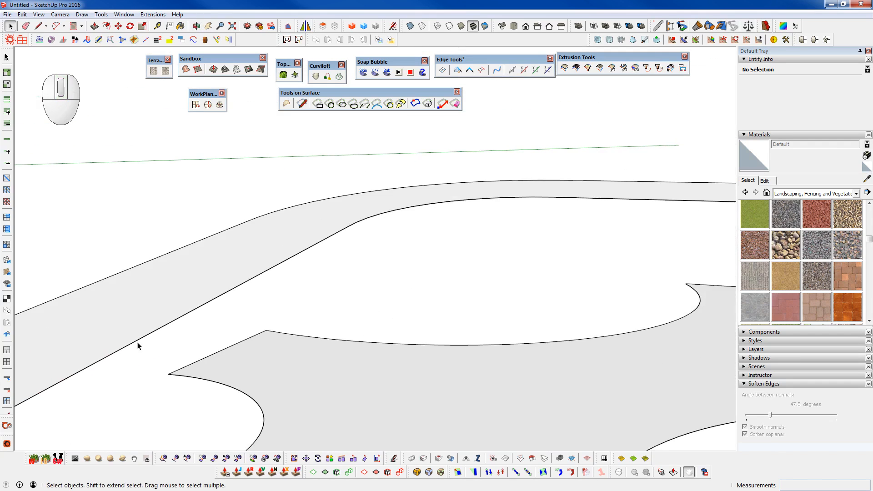
middle_drag(256, 252, 401, 390)
scroll(336, 262, down, 5)
scroll(473, 236, up, 3)
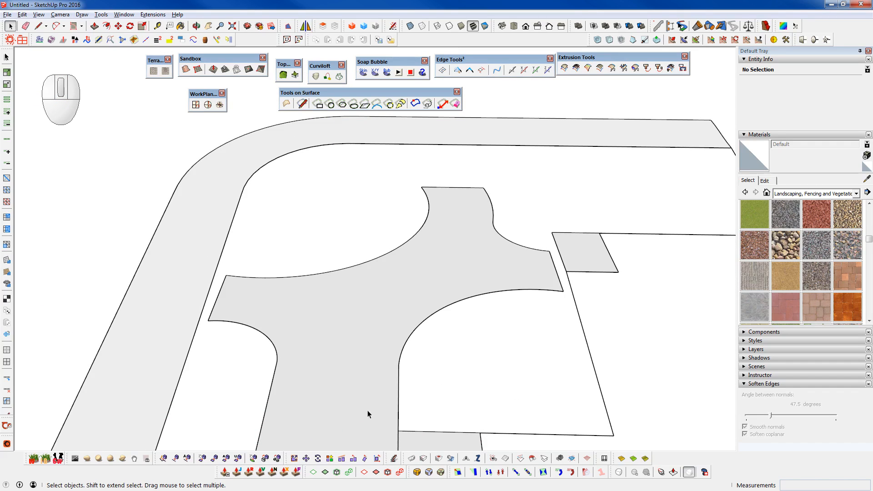
middle_drag(365, 320, 551, 236)
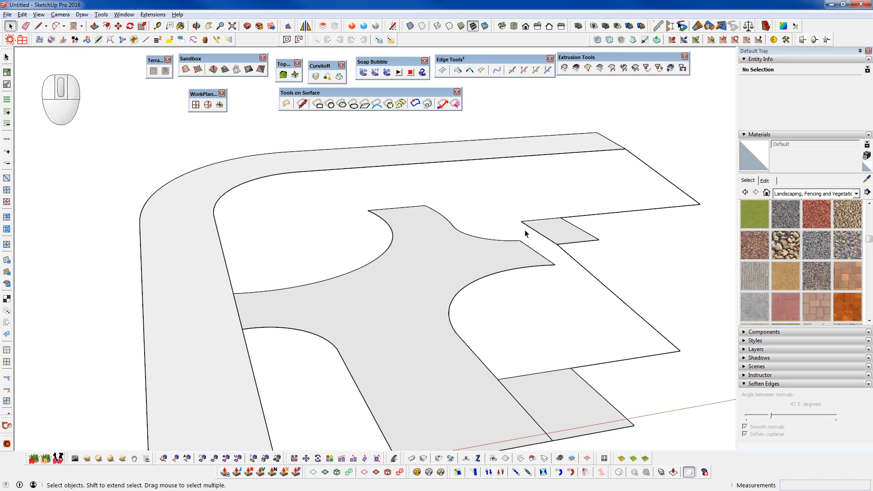
middle_drag(357, 314, 433, 249)
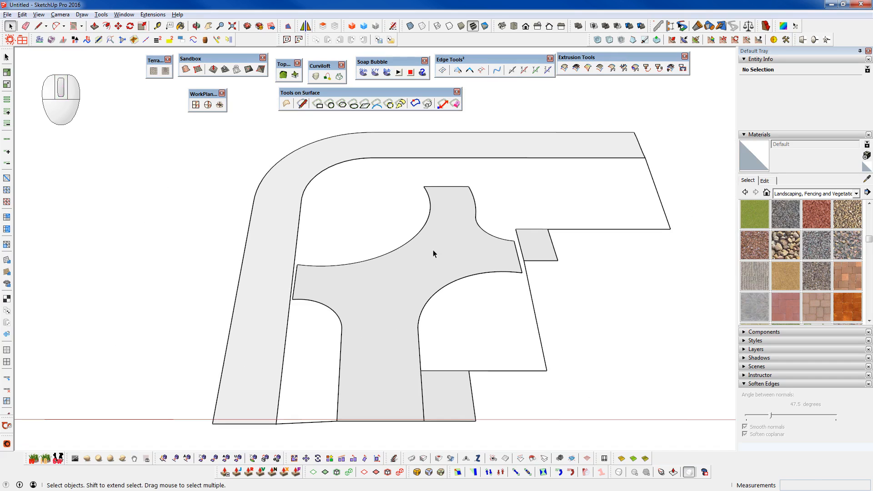
middle_drag(428, 288, 502, 249)
middle_drag(445, 299, 426, 214)
scroll(427, 214, up, 6)
scroll(435, 197, down, 5)
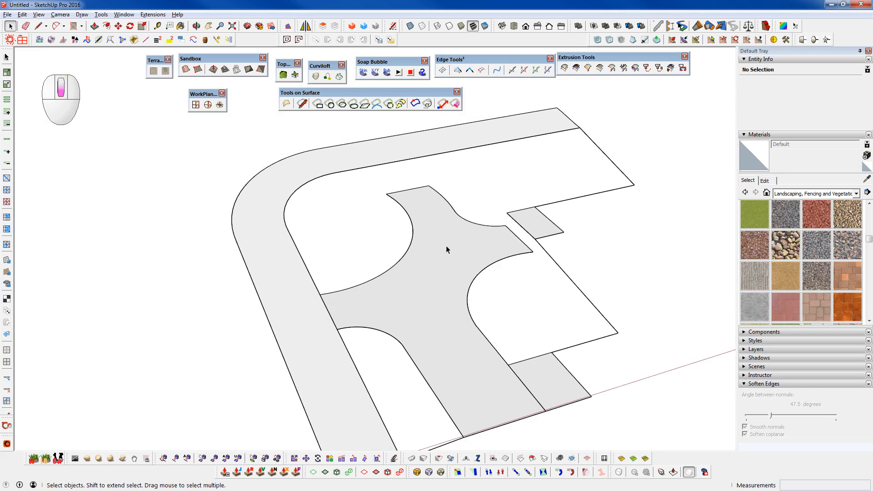
middle_drag(464, 248, 613, 299)
shift+middle_drag(449, 264, 448, 308)
middle_drag(387, 269, 416, 305)
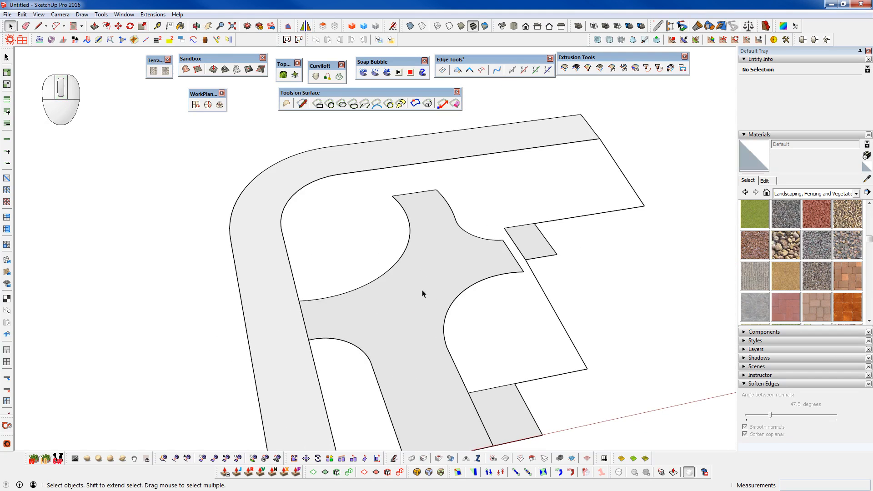
- Open the cross-shaped central surface's group for editing with the rest of the model shown, and select its face
double_click(422, 290)
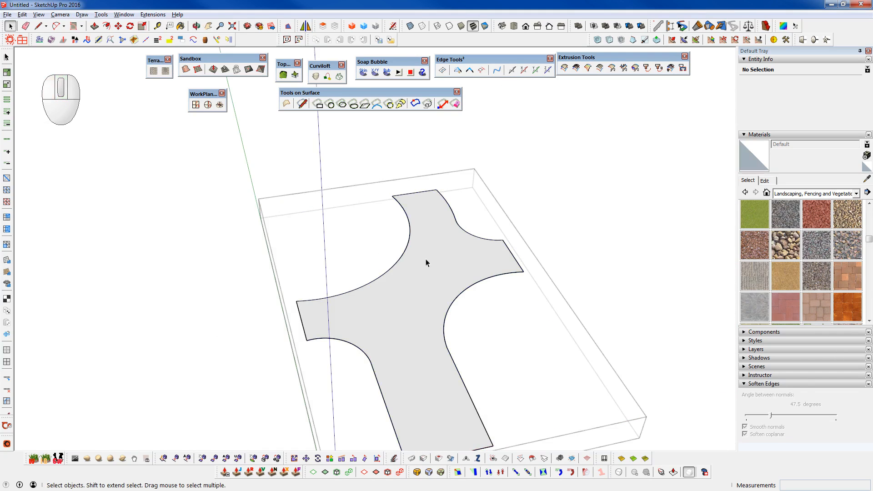
key(ctrl+5)
shift+middle_drag(439, 239, 367, 230)
scroll(368, 234, up, 2)
key(s)
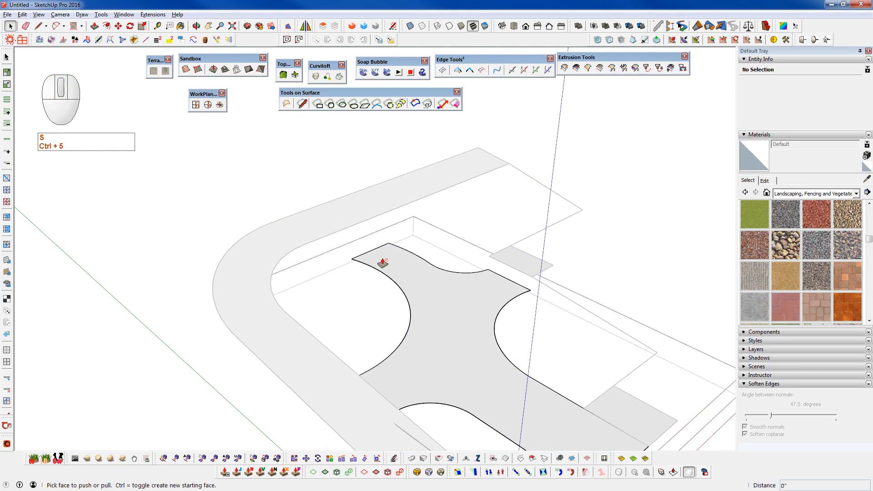
key(space)
click(413, 268)
key(x)
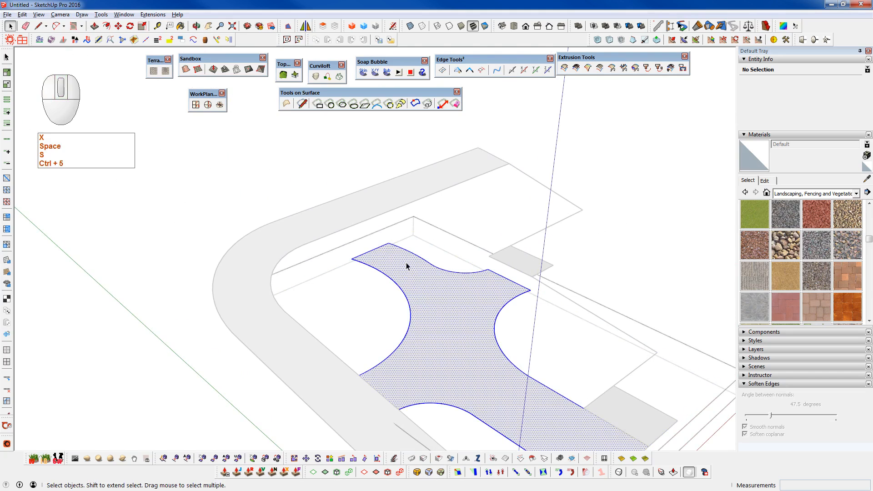
key(s)
click(378, 264)
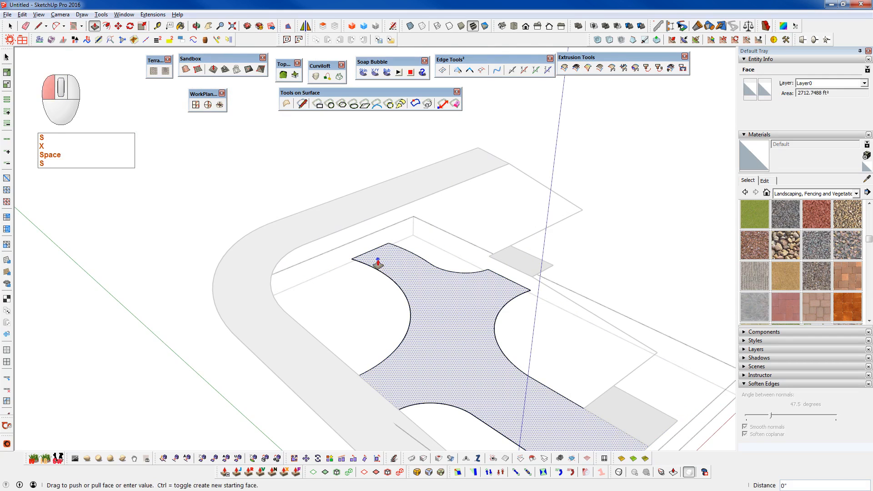
key(space)
- Push/Pull the cross-shaped central face upward about 12' 10 13/16", so that it rises above the surrounding path
middle_drag(510, 404, 378, 285)
scroll(381, 248, up, 2)
scroll(441, 277, up, 2)
scroll(463, 279, up, 1)
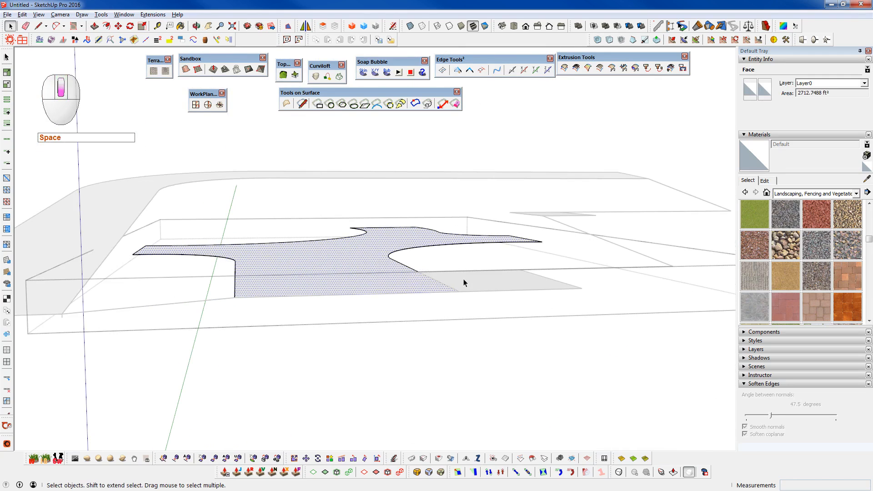
middle_drag(446, 284, 493, 314)
scroll(399, 287, down, 2)
shift+middle_drag(343, 427, 500, 435)
key(p)
drag(361, 322, 357, 278)
middle_drag(356, 282, 684, 313)
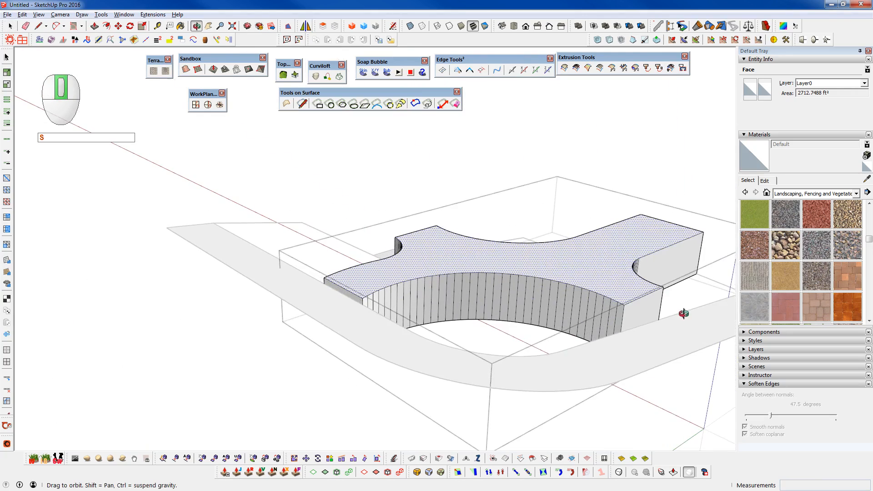
scroll(351, 296, up, 5)
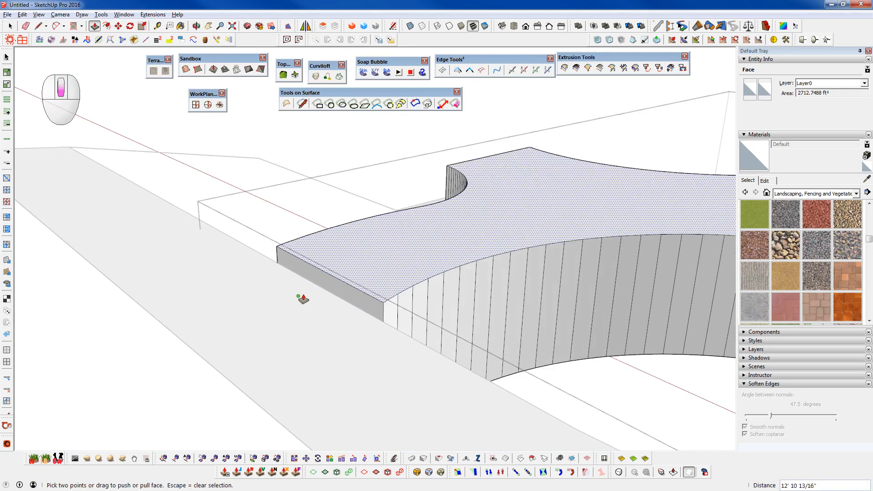
scroll(303, 298, down, 5)
middle_drag(302, 302, 300, 352)
key(space)
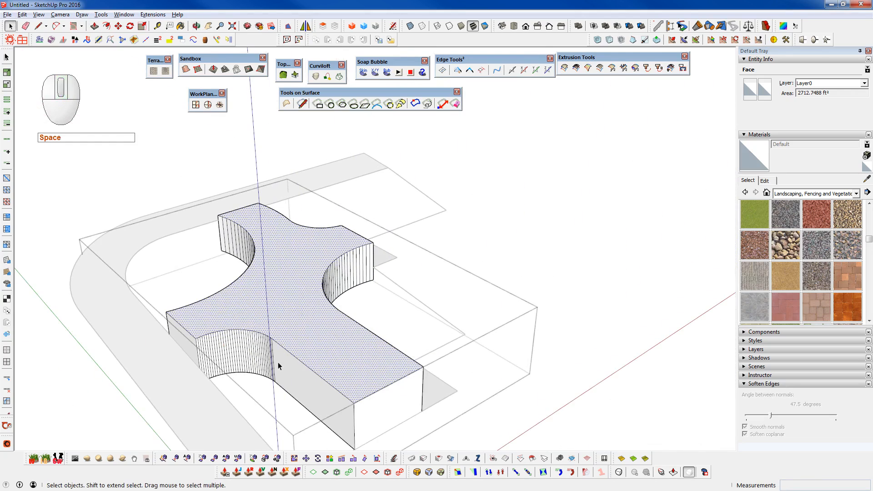
- Soften the edges of the whole extruded central shape at 64.9 degrees and close its group
triple_click(277, 362)
click(780, 415)
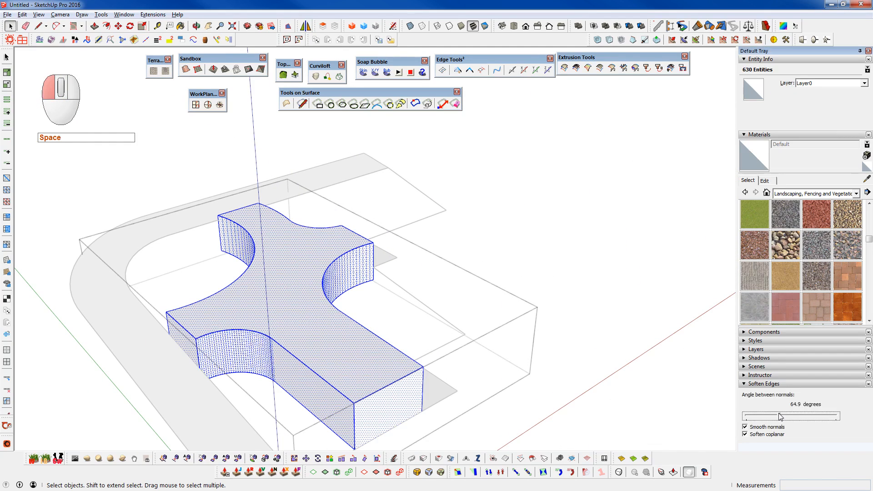
click(443, 419)
- Draw a line about 15' 4" long across the central block's end face where it meets the inner edge of the curved path
middle_drag(443, 419, 541, 364)
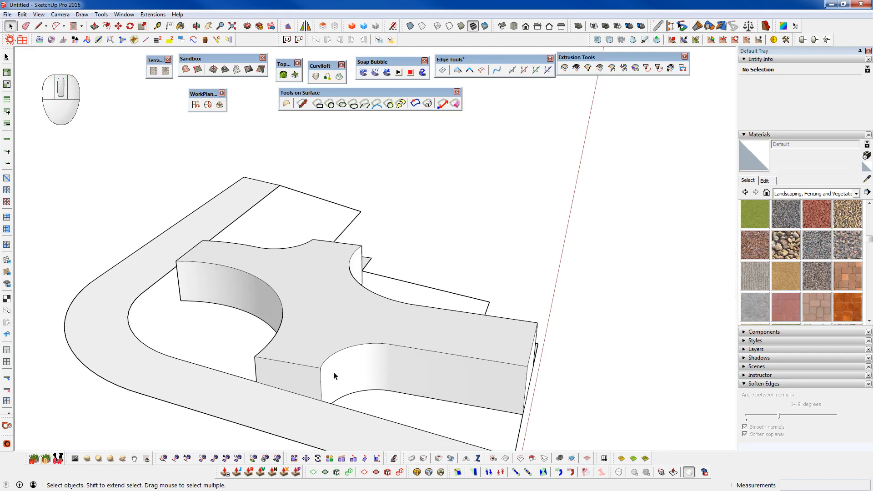
scroll(247, 285, up, 3)
scroll(487, 361, up, 3)
middle_drag(487, 360, 91, 410)
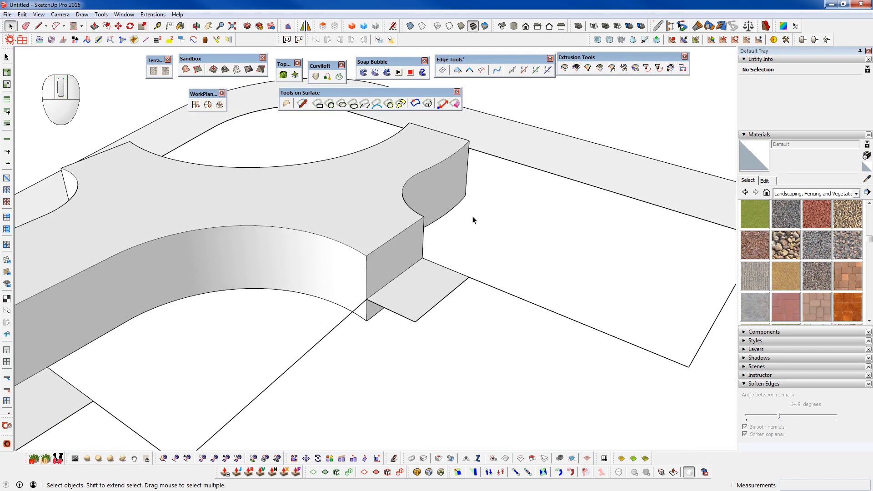
middle_drag(487, 209, 234, 279)
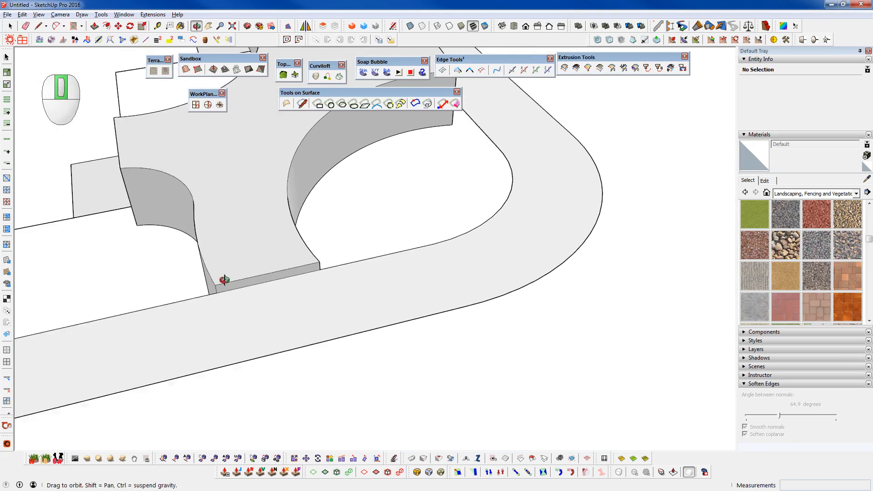
scroll(217, 261, up, 3)
scroll(146, 225, up, 6)
key(l)
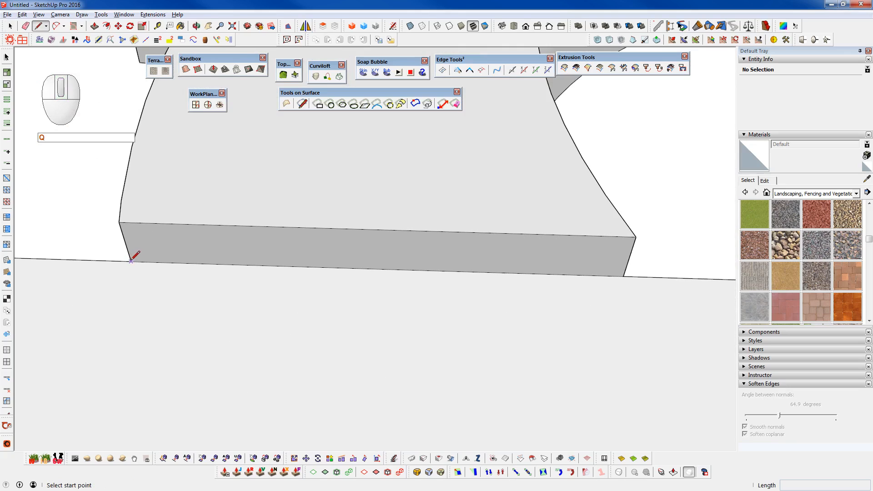
click(131, 262)
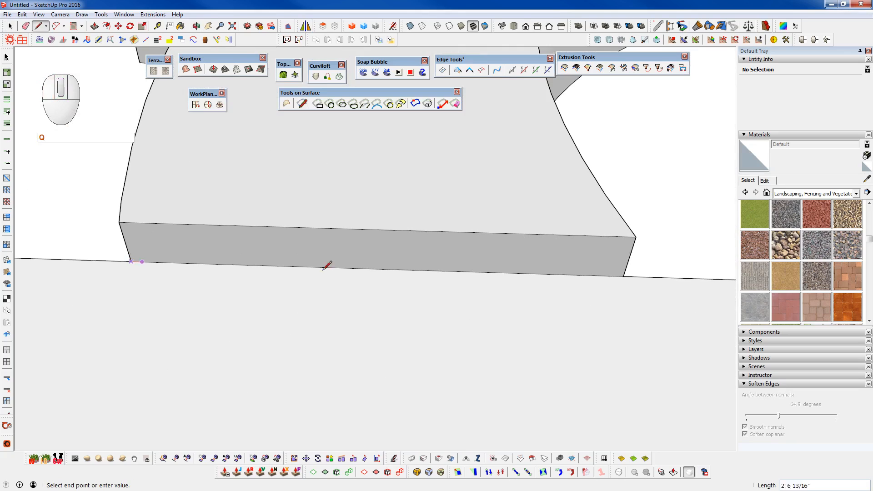
click(623, 276)
key(space)
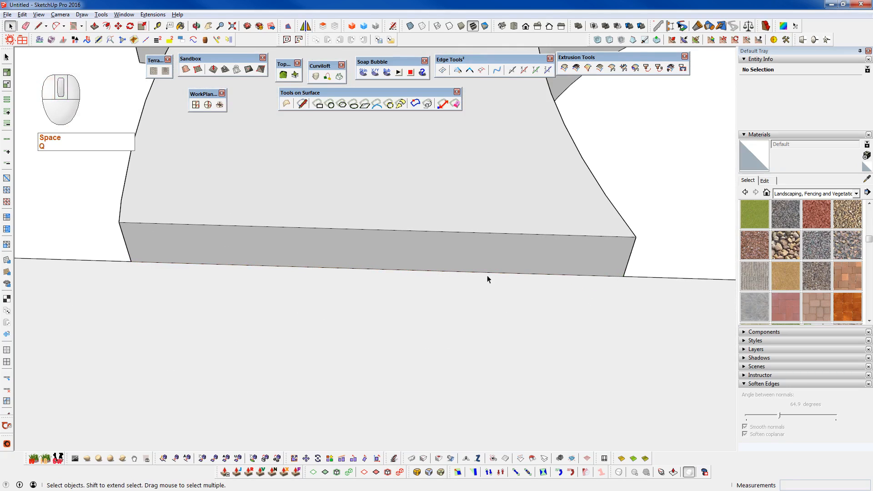
- Open the central block's group for editing and select its end face beside the path, with the rest of the model shown
key(ctrl+5)
middle_drag(398, 256, 301, 229)
click(301, 228)
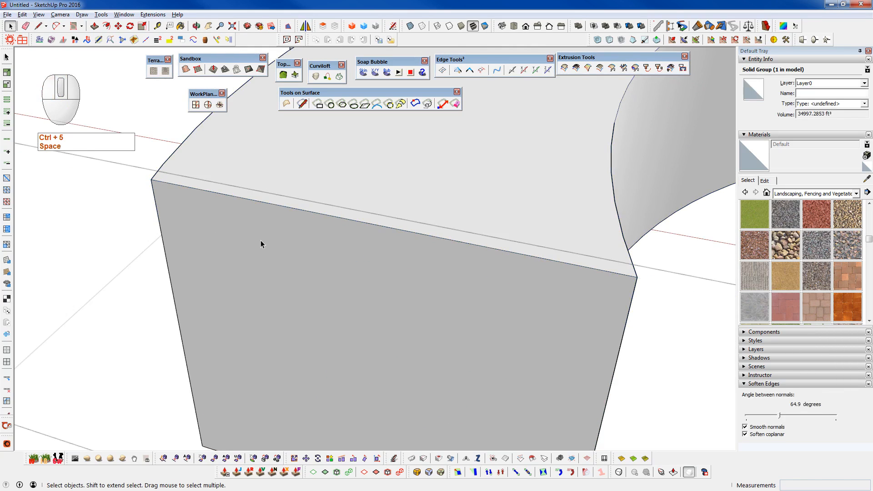
key(ctrl+5)
click(256, 215)
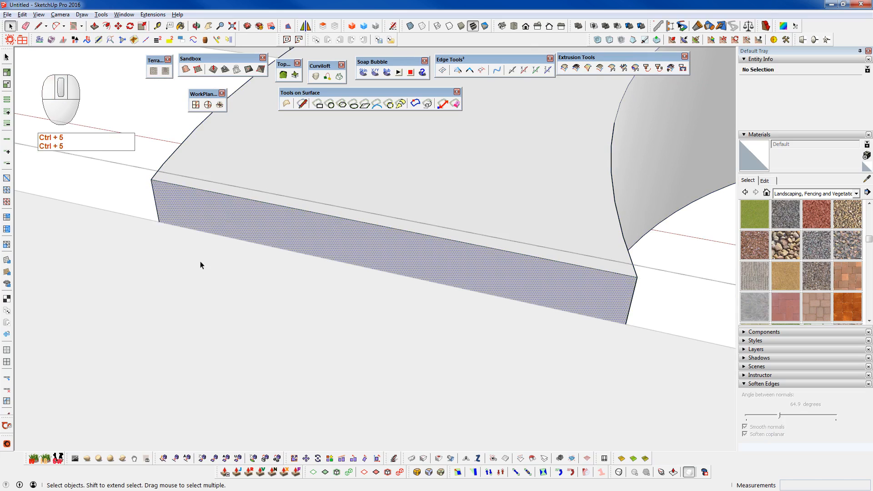
scroll(182, 214, down, 2)
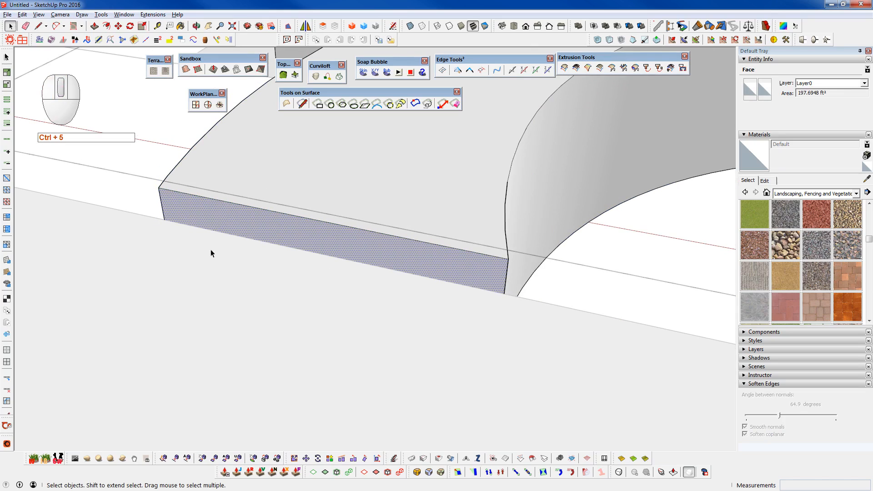
- Split the block's end face inside the group with a line along the path's edge, and select the part below it
key(q)
click(164, 220)
click(504, 294)
key(space)
key(ctrl+5)
click(431, 288)
key(ctrl+5)
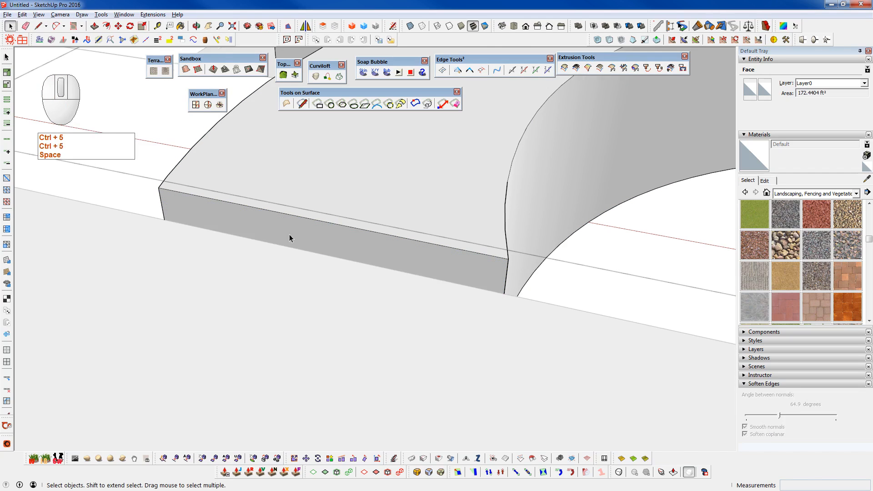
scroll(273, 232, down, 7)
mouse_move(590, 176)
shift+middle_down()
mouse_move(556, 191)
mouse_move(215, 235)
shift+middle_up()
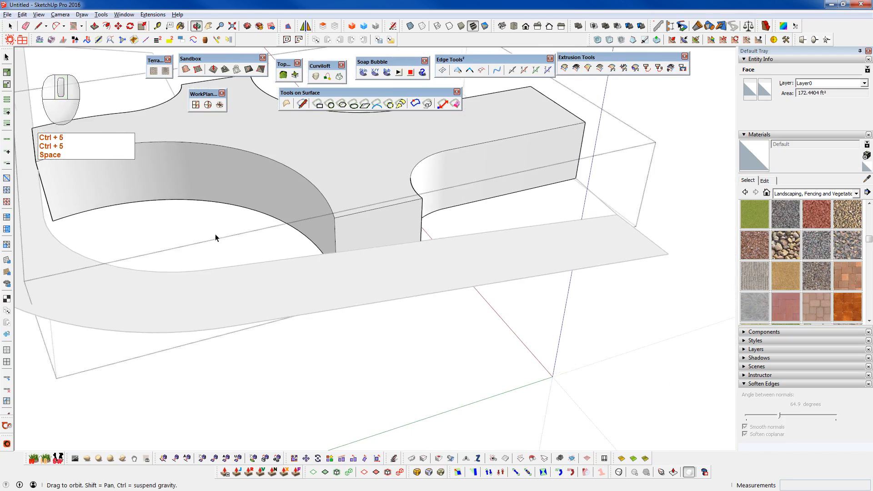
- Split the block's next end face with a line from its vertical edge along the inner edge of the path
scroll(215, 236, up, 4)
key(q)
click(298, 280)
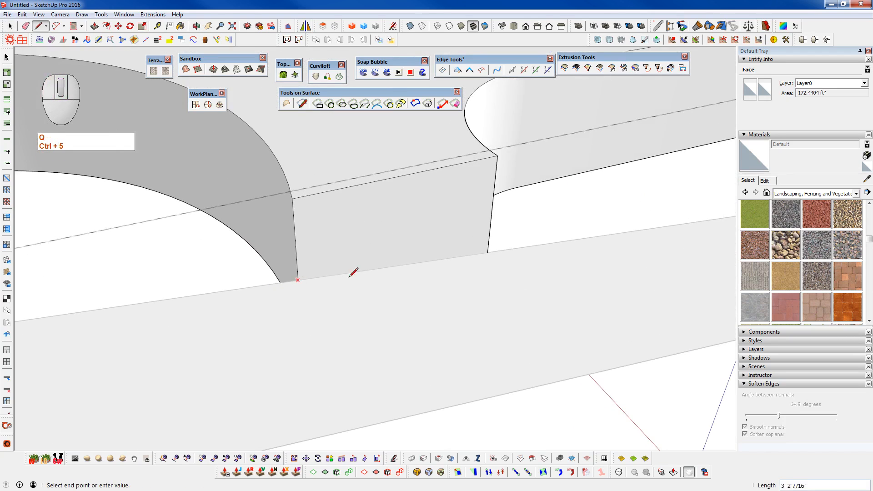
middle_drag(354, 272, 133, 327)
click(353, 279)
scroll(339, 305, down, 6)
key(space)
- Draw a line about 16' 1" along the long arm's lower edge beside the small platform, continuing across the underside to the opposite edge
scroll(150, 337, up, 5)
key(q)
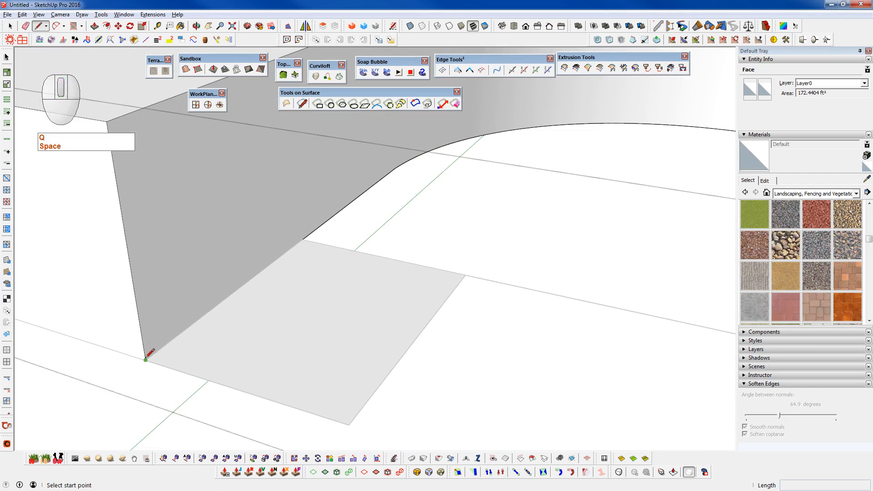
click(145, 360)
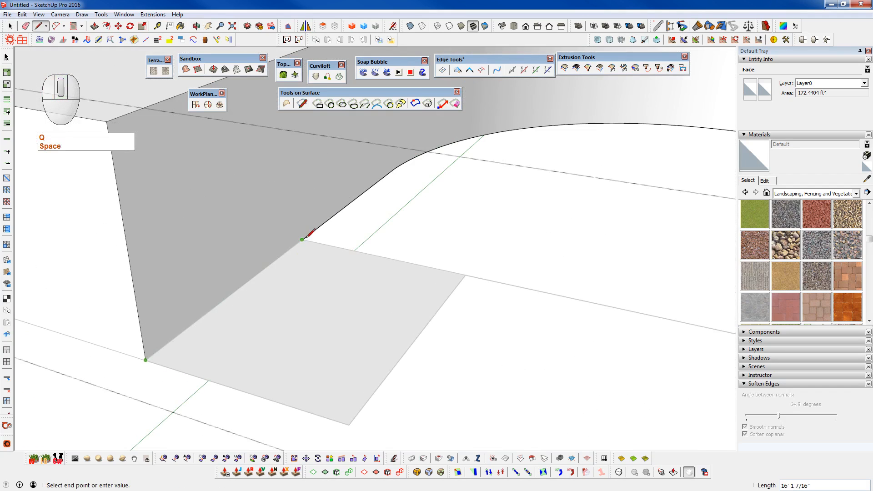
shift+middle_drag(307, 235, 814, 348)
middle_drag(158, 401, 187, 403)
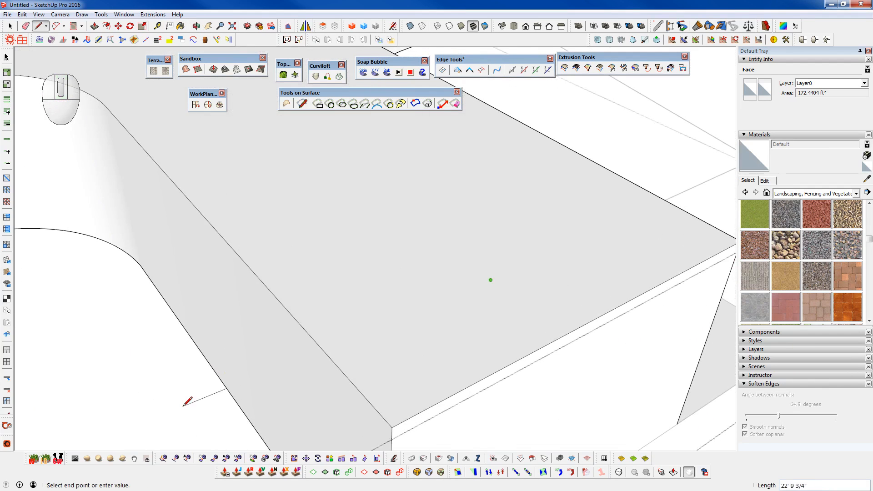
key(shift)
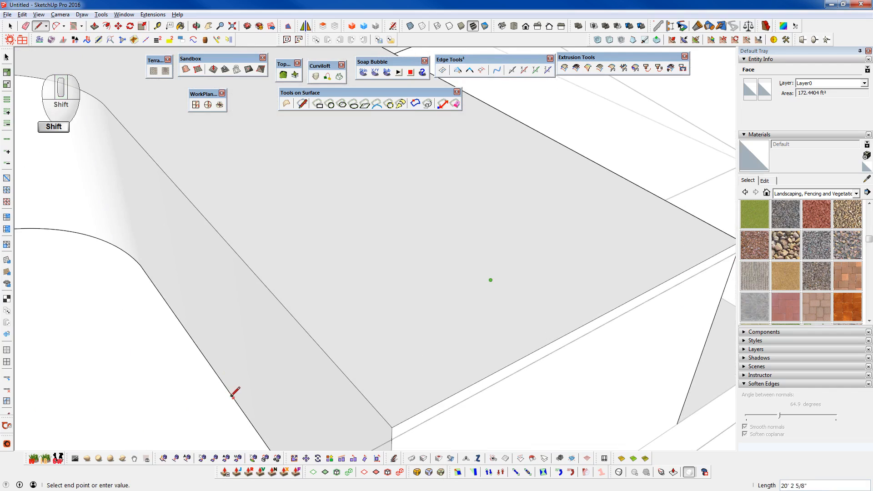
middle_drag(234, 399, 317, 428)
click(452, 444)
scroll(383, 335, down, 5)
- Split the short arm's end face with a line about 15' 10" long where the raised small platform meets it
middle_drag(384, 335, 394, 240)
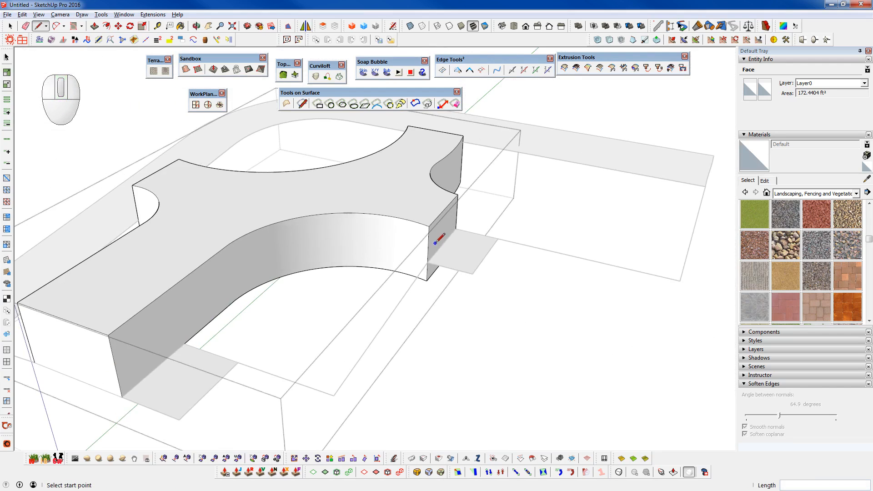
scroll(467, 244, up, 5)
scroll(466, 243, up, 3)
middle_drag(467, 248, 292, 326)
scroll(347, 306, up, 4)
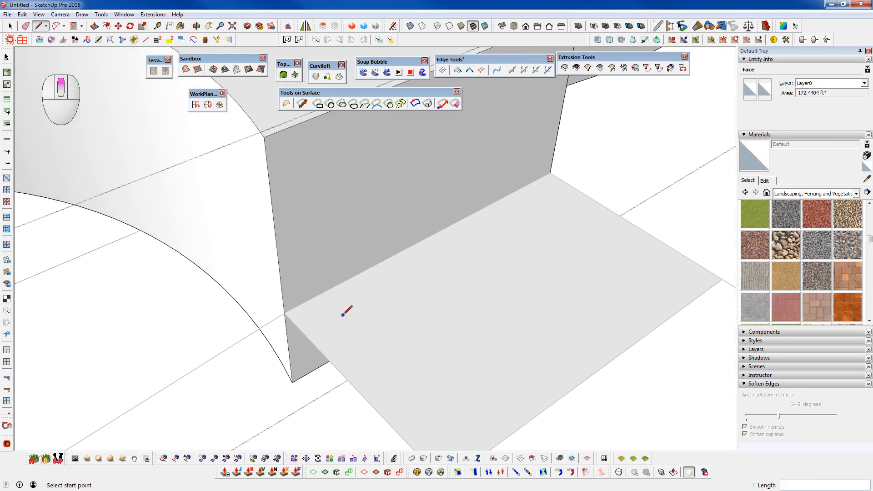
click(285, 313)
click(549, 172)
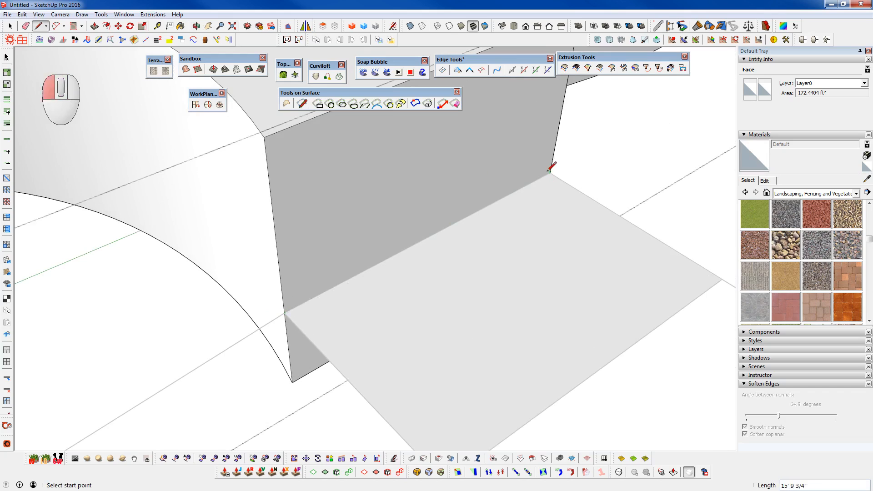
- Hide the rest of the model so that only the open block is shown
scroll(472, 304, down, 2)
scroll(468, 310, down, 2)
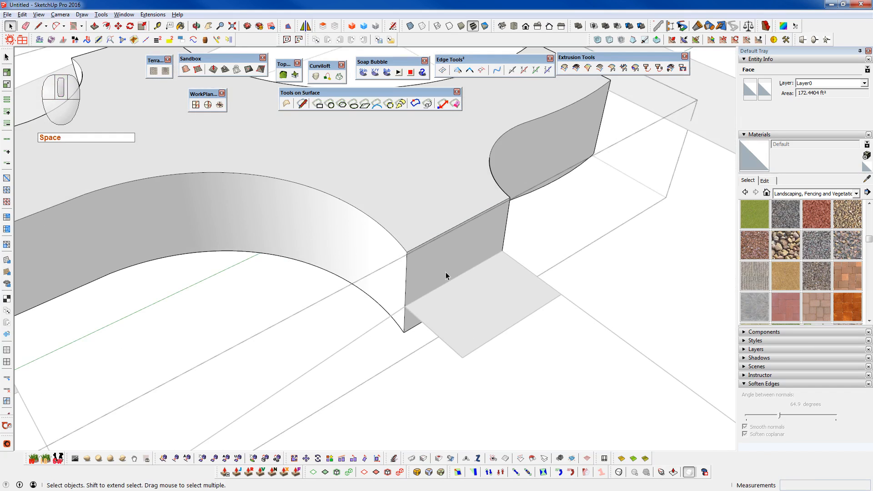
key(ctrl+5)
scroll(434, 275, down, 3)
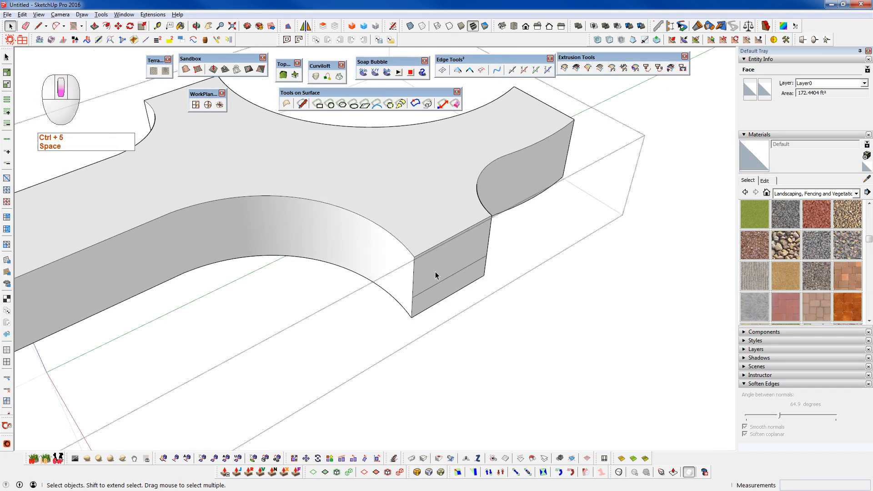
- Draw a surface line about 38' long on the wavy side wall, joining the split lines of the two adjacent end faces
middle_drag(178, 276, 609, 302)
middle_drag(185, 333, 221, 331)
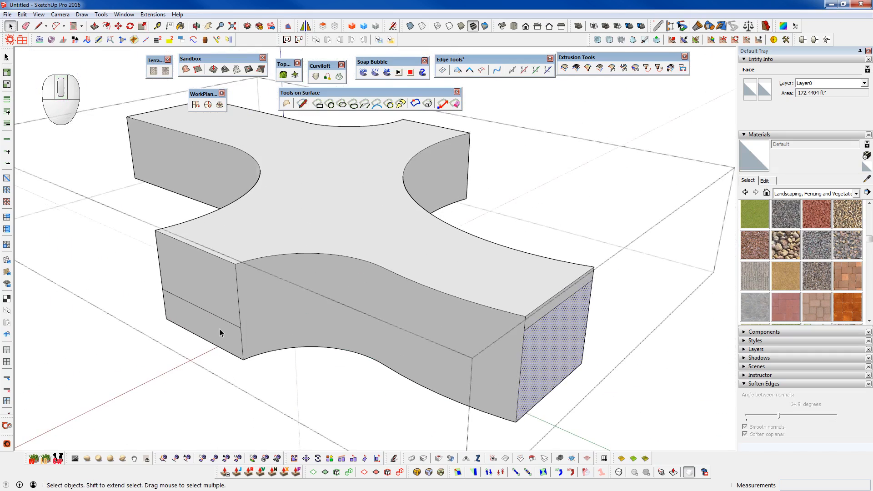
scroll(357, 333, up, 5)
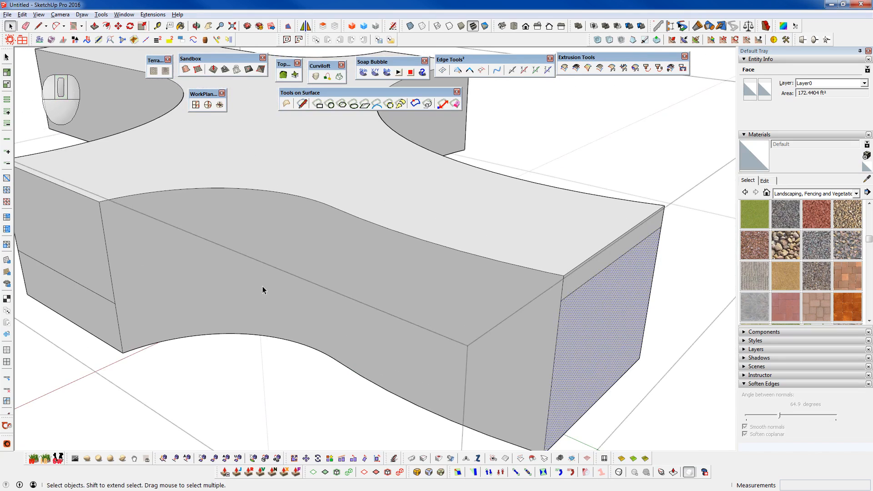
click(305, 108)
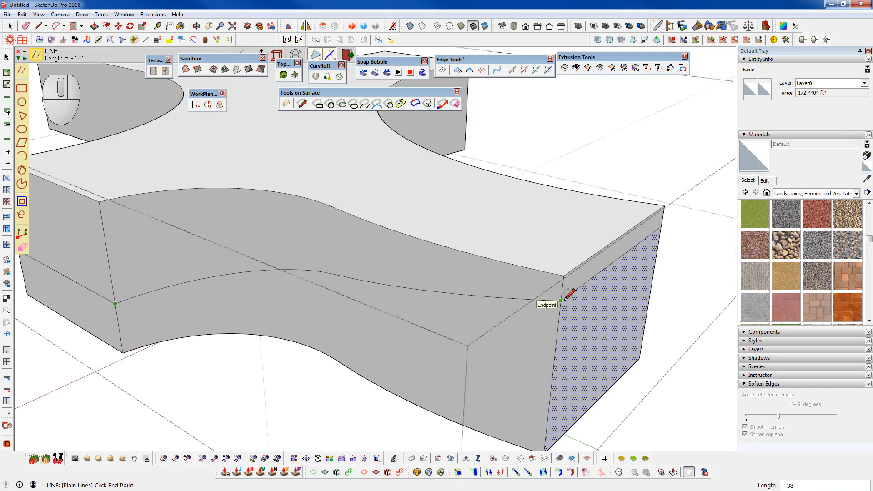
middle_drag(646, 345, 180, 281)
key(Escape)
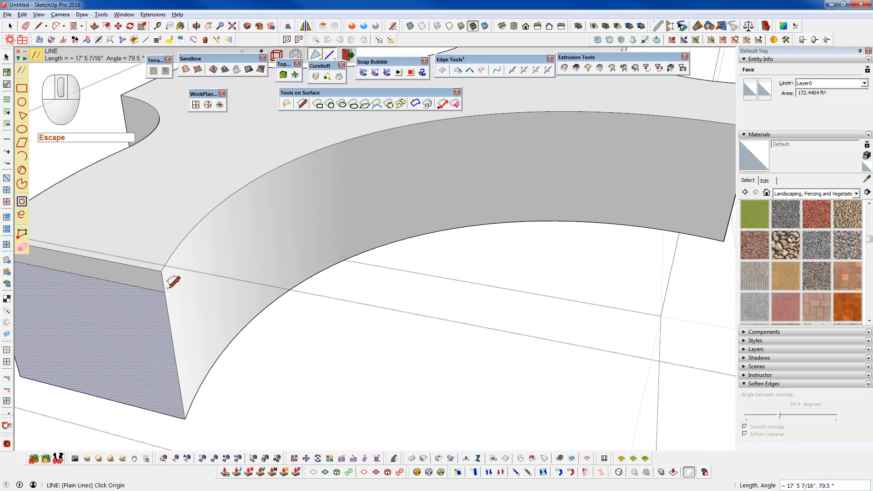
- Draw a surface line about 71' 6" long along the next curved side wall, joining the split lines of its two end faces
middle_drag(460, 173, 316, 225)
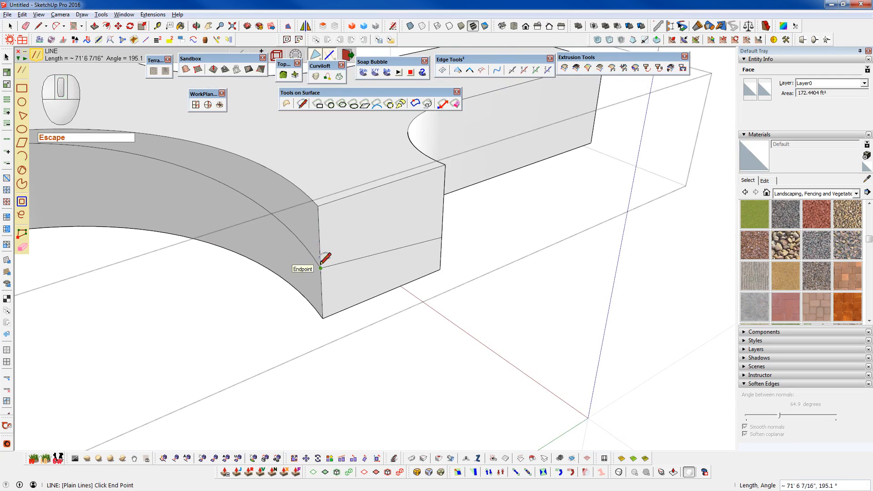
middle_drag(321, 264, 293, 253)
key(Escape)
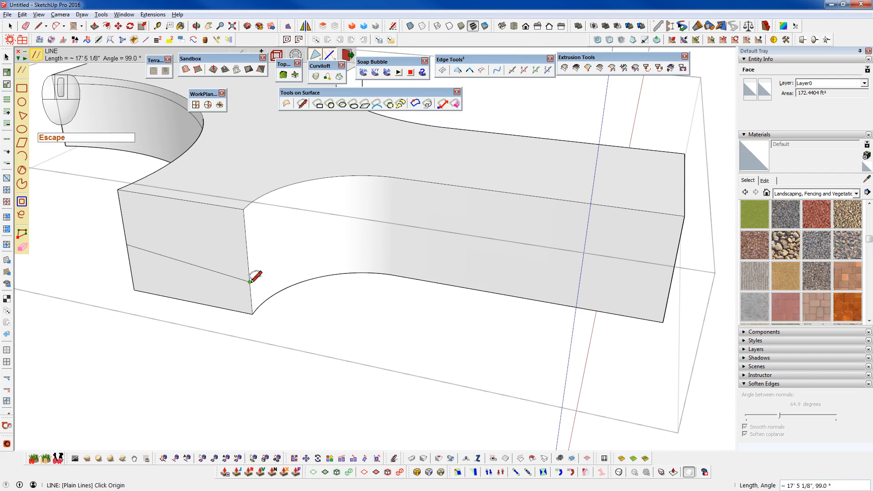
- Draw surface lines of about 25' and 11' 8" along the next curved side, from the end face's split line down to the underside line's endpoint
middle_drag(474, 241, 236, 253)
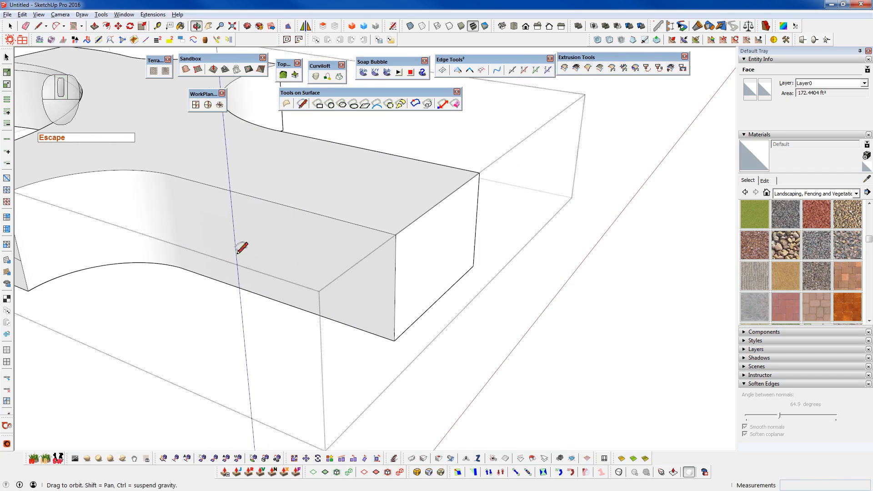
scroll(378, 245, up, 4)
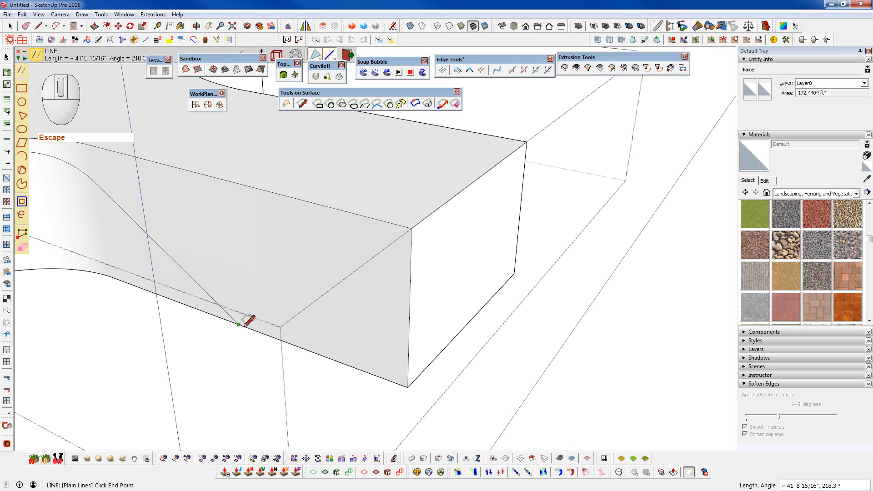
shift+middle_drag(230, 313, 398, 323)
scroll(396, 323, down, 3)
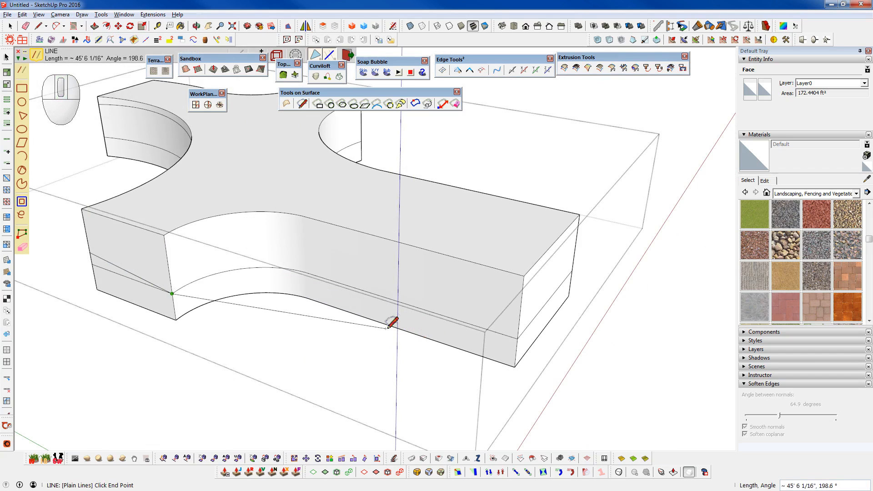
scroll(388, 315, up, 3)
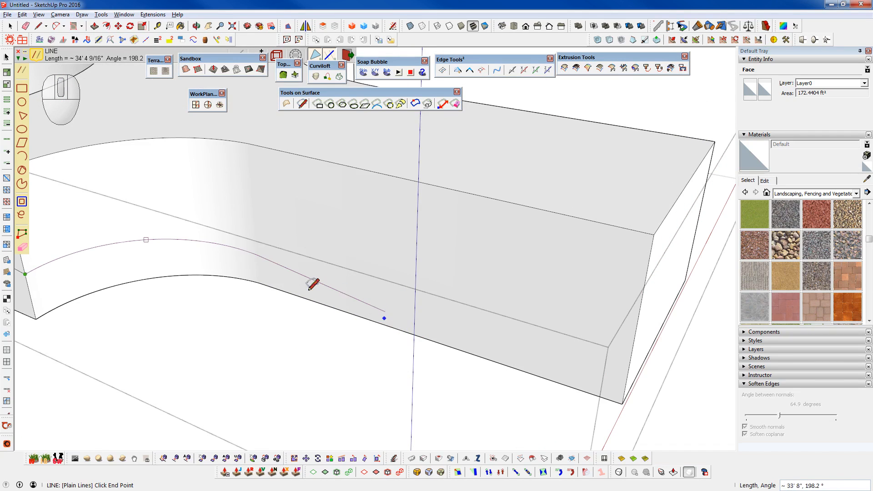
shift+middle_drag(396, 315, 498, 331)
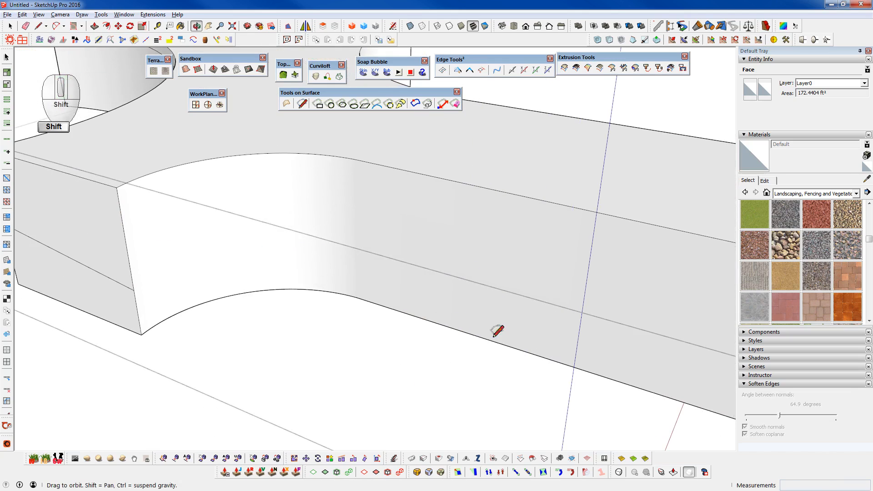
scroll(404, 309, up, 2)
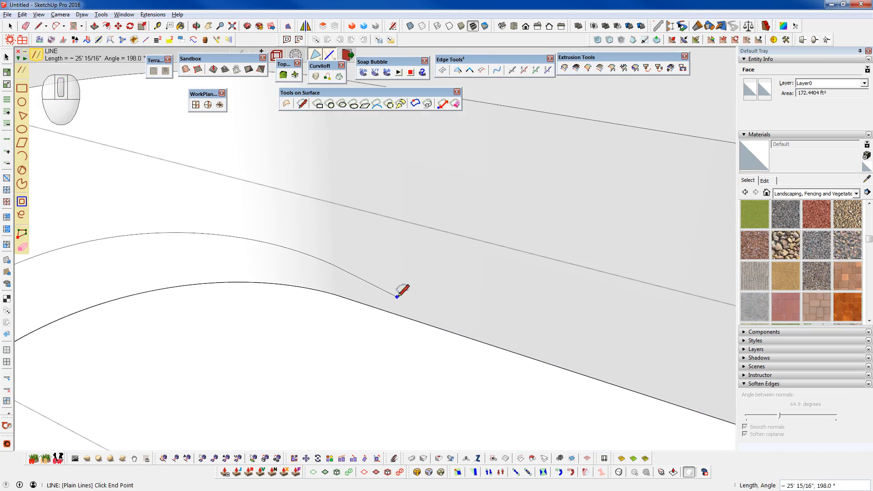
click(395, 294)
scroll(396, 294, down, 4)
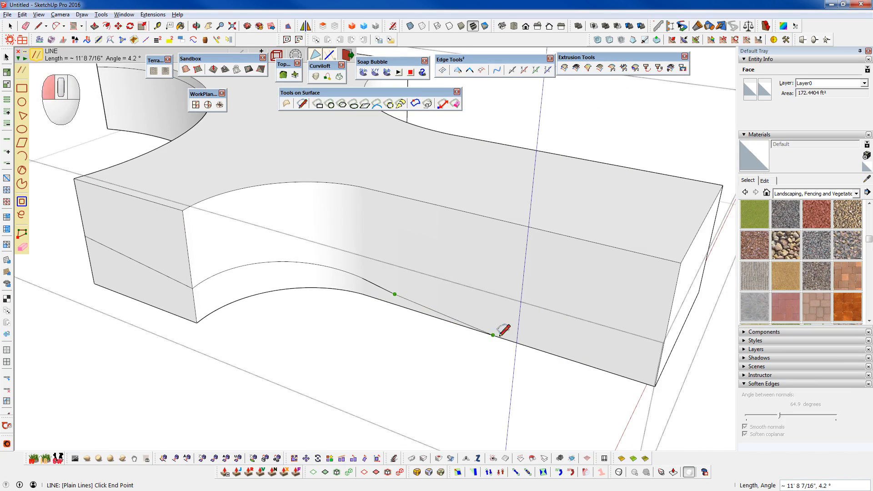
middle_drag(500, 334, 432, 208)
middle_drag(563, 211, 380, 380)
key(Escape)
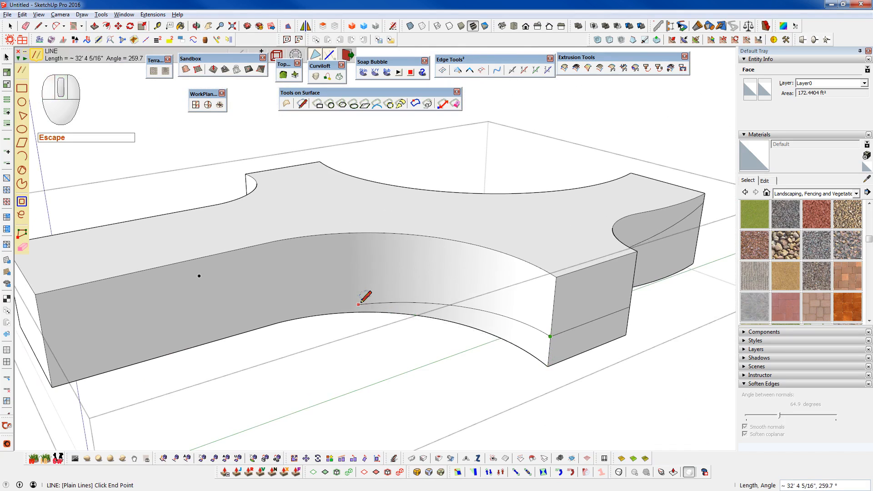
- Draw a two-part surface line along the remaining curved side from the short end's split line to the bottom edge, the last part about 12' 8" long
shift+middle_drag(355, 296, 442, 286)
click(341, 301)
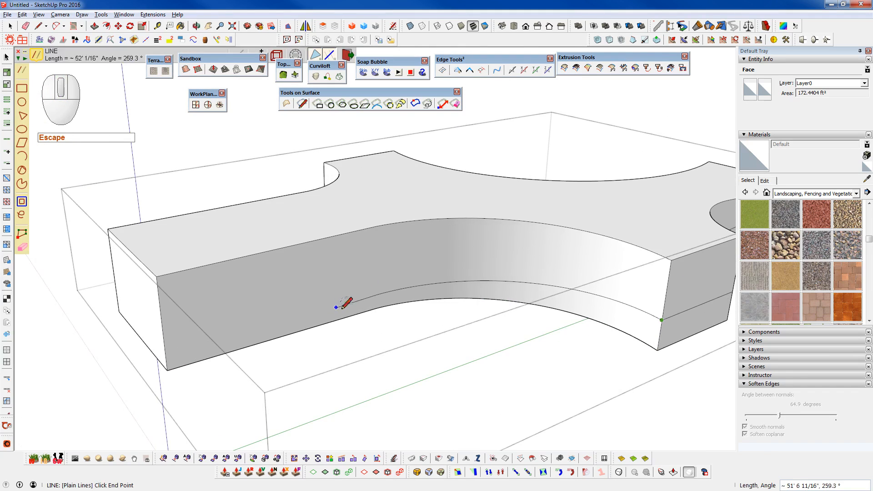
click(359, 308)
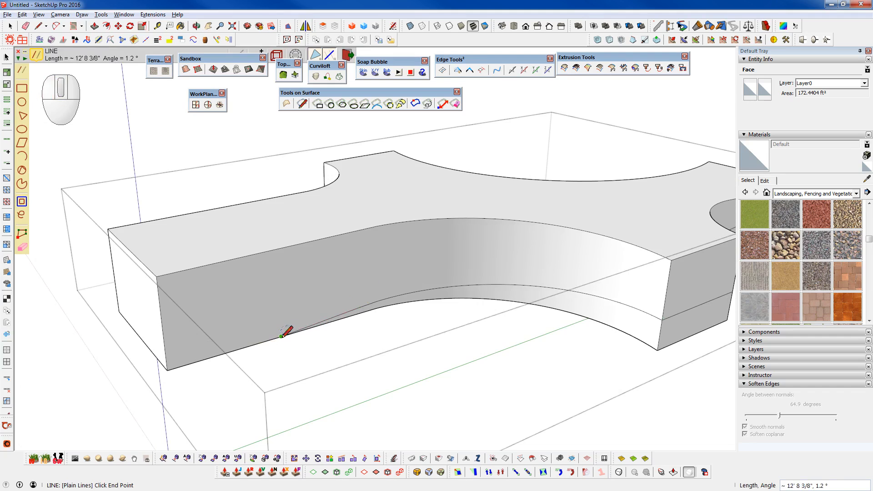
key(space)
- Select the block's top face together with all side faces above the split lines
middle_drag(318, 321, 296, 274)
scroll(414, 272, up, 3)
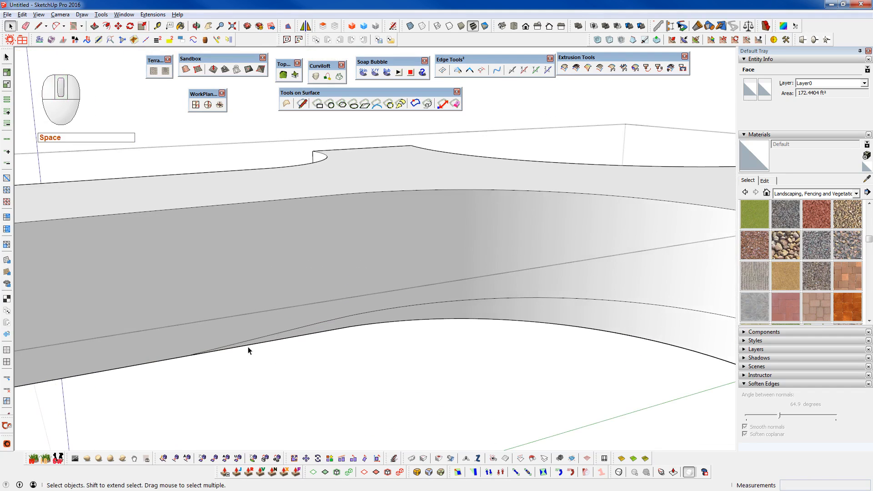
middle_drag(592, 312, 397, 312)
mouse_move(612, 267)
middle_down()
mouse_move(449, 263)
mouse_move(294, 325)
middle_up()
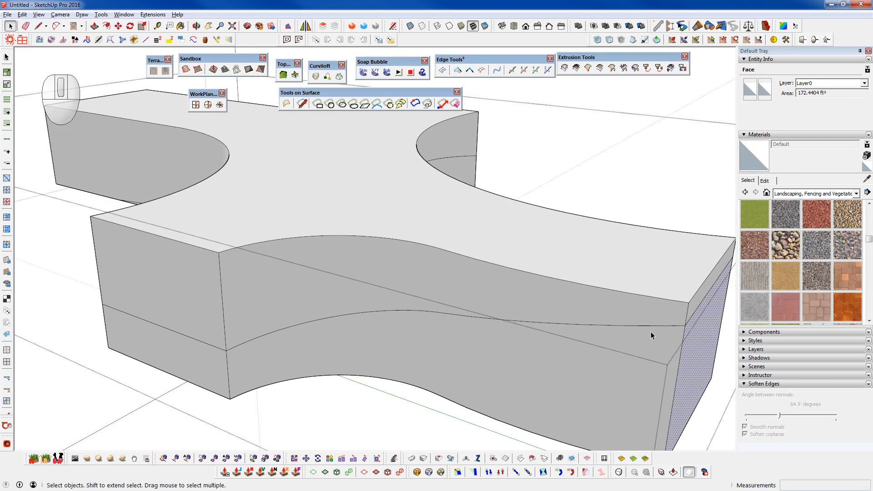
scroll(649, 335, down, 3)
middle_drag(646, 338, 368, 279)
middle_drag(314, 252, 224, 293)
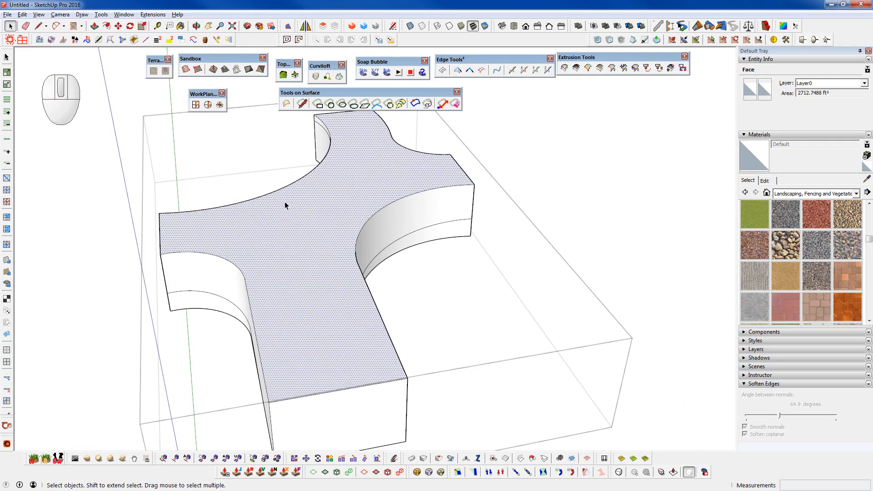
click(8, 73)
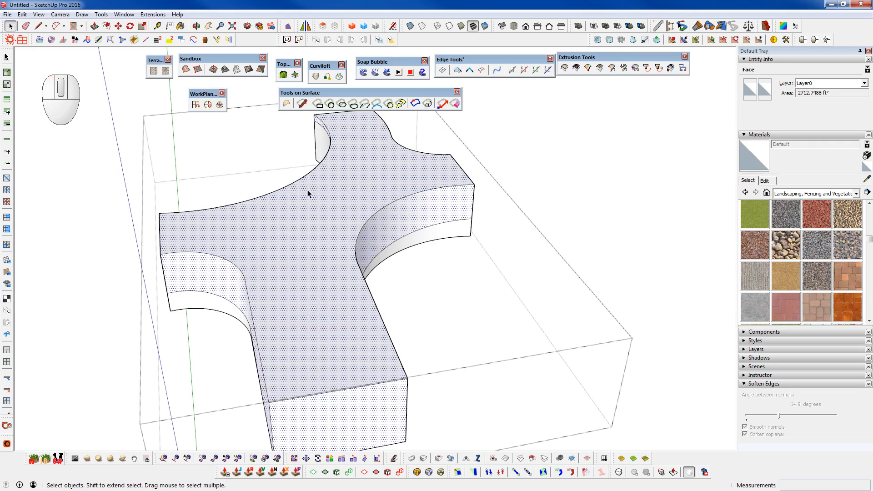
middle_drag(444, 185, 59, 137)
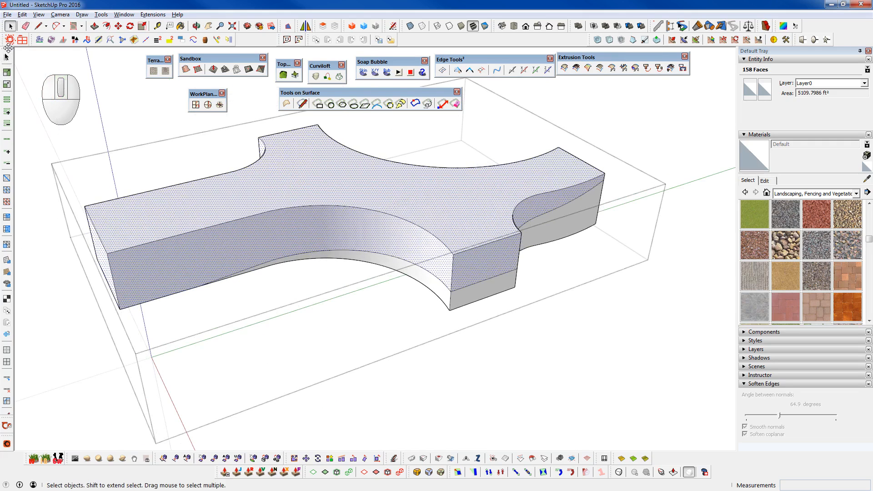
- Group the selected upper faces and hide the group
middle_drag(489, 220, 552, 247)
key(shift+g)
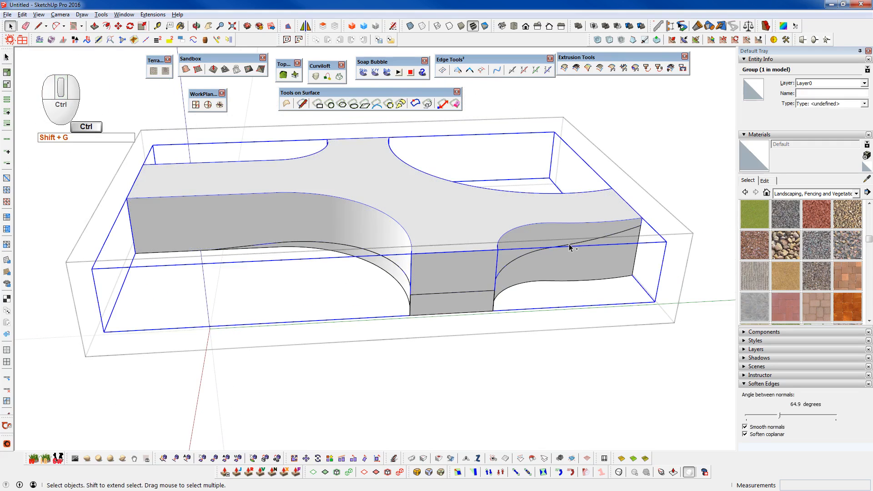
key(d)
middle_drag(441, 245, 375, 223)
scroll(375, 223, up, 3)
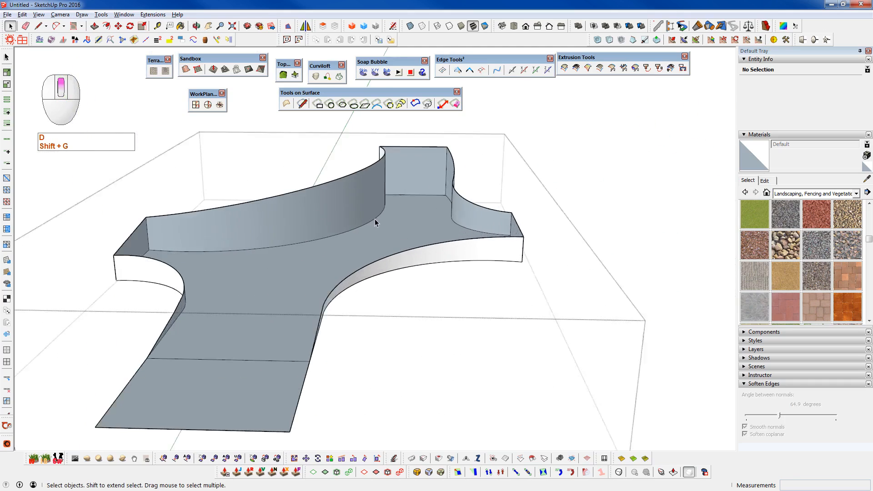
scroll(375, 223, up, 3)
middle_drag(346, 272, 221, 301)
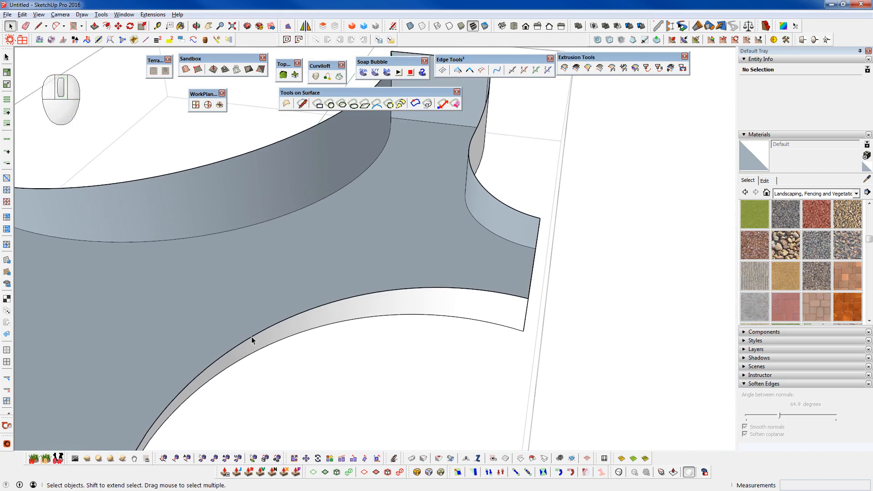
scroll(484, 212, down, 3)
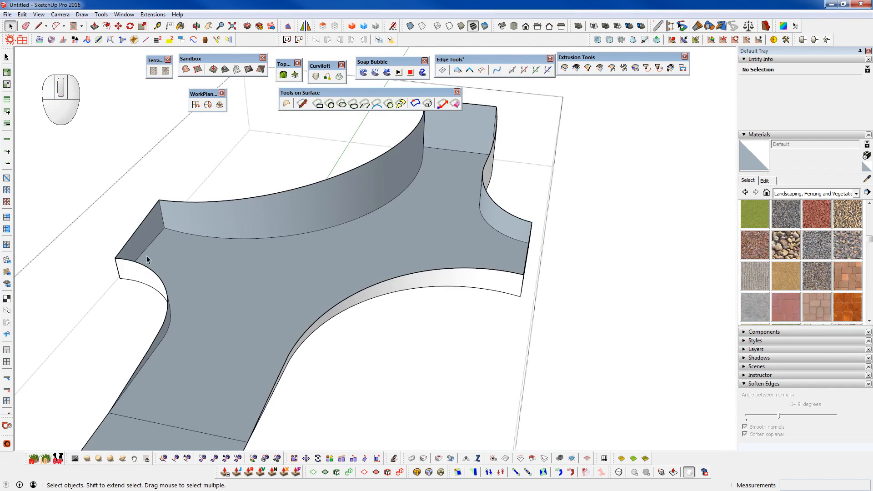
- Try to draw a straight line across the hollow block between the upper rims of the two opposite long curved sides
scroll(387, 235, down, 3)
scroll(393, 214, up, 4)
mouse_move(342, 226)
middle_down()
mouse_move(413, 206)
mouse_move(400, 204)
middle_up()
key(l)
click(322, 197)
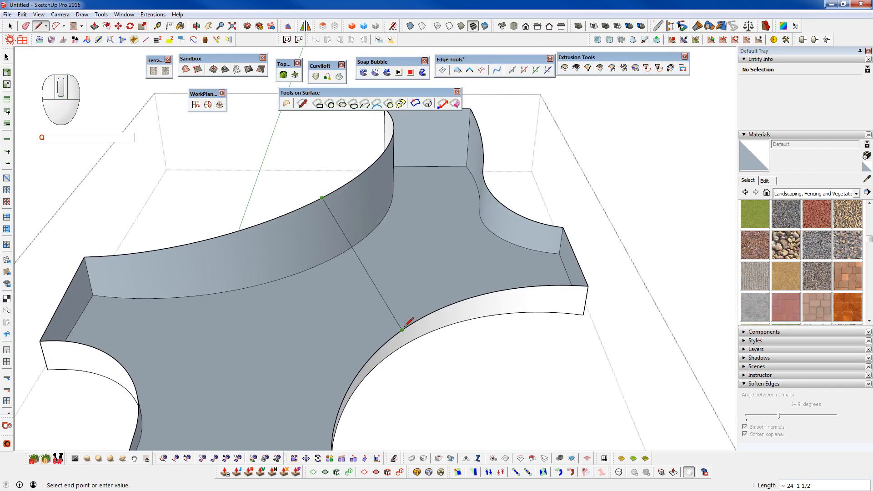
middle_drag(403, 329, 601, 234)
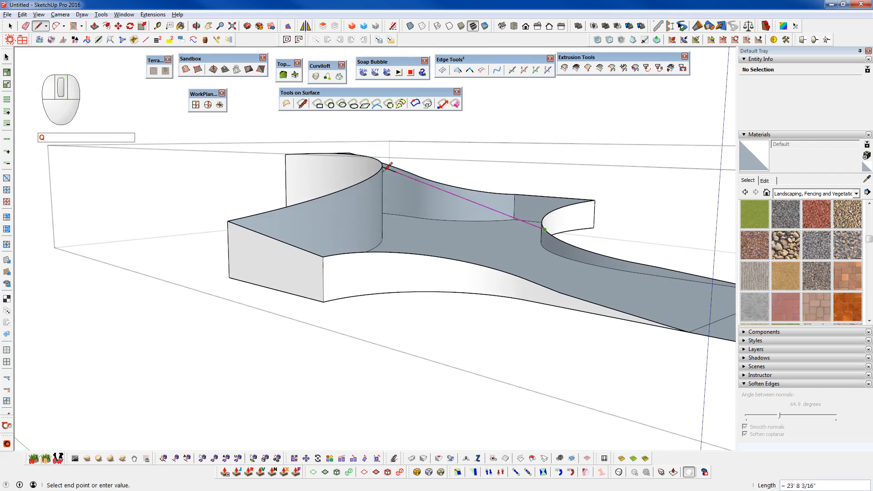
scroll(520, 217, up, 3)
middle_drag(516, 233, 517, 269)
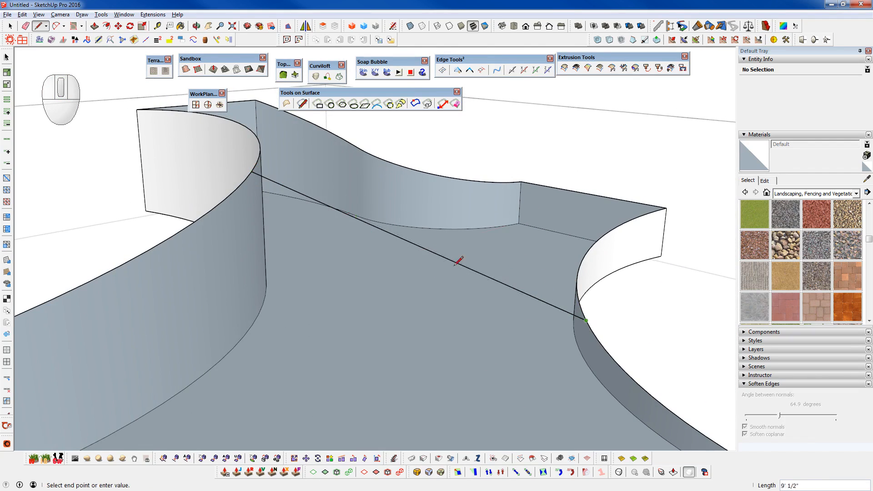
scroll(411, 197, down, 3)
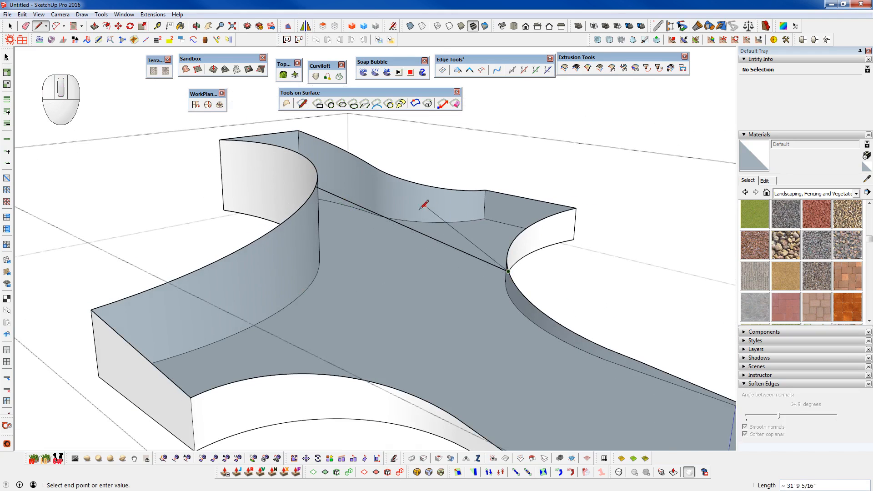
mouse_move(544, 323)
middle_down()
mouse_move(298, 350)
mouse_move(361, 347)
middle_up()
- Undo the line across the rims and the hiding and grouping of the upper faces
key(ctrl+z)
scroll(371, 259, down, 5)
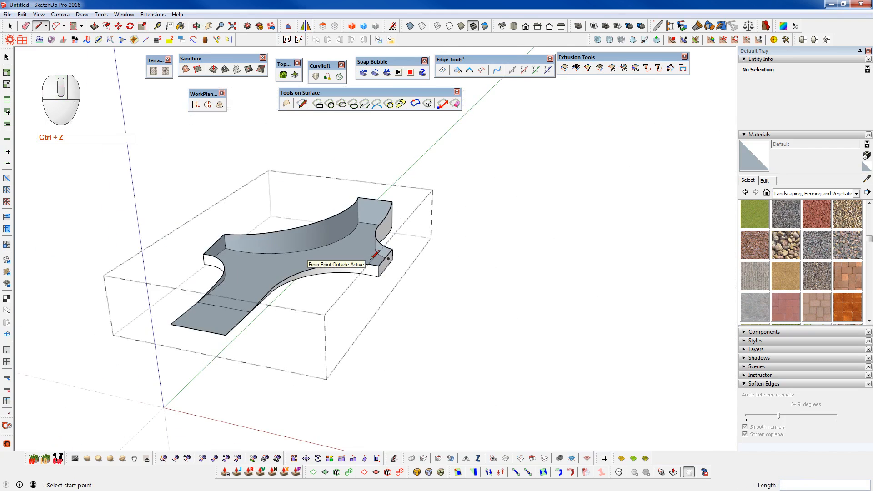
key(ctrl+z)
key(ctrl+z)
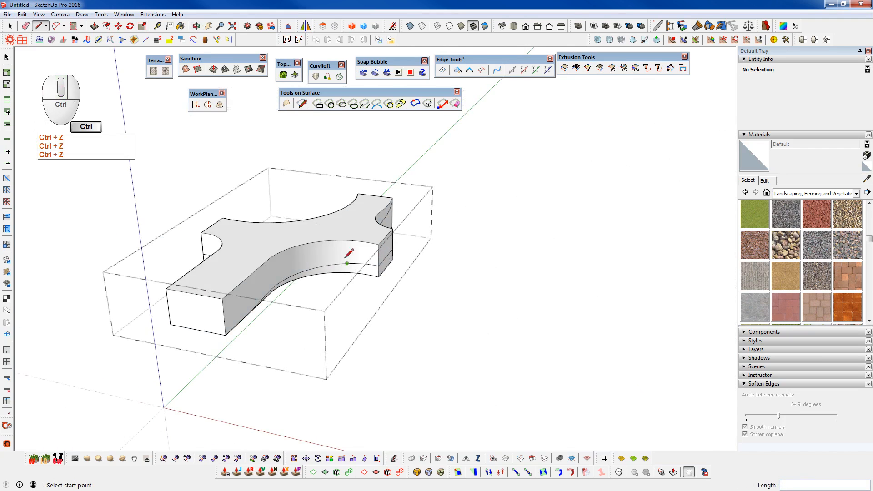
- Delete the curved split line along the long curved side, keeping the short straight piece near its lower end
scroll(350, 253, up, 4)
scroll(416, 265, up, 2)
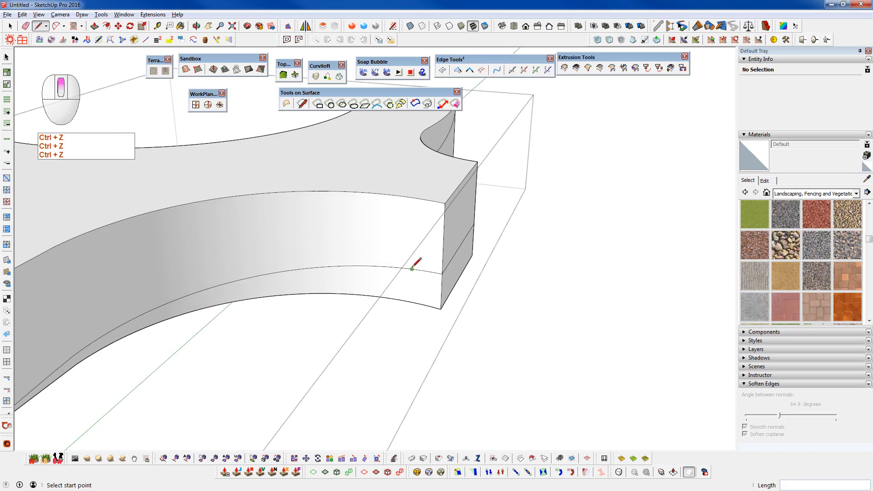
key(space)
key(ctrl+space)
click(375, 270)
key(space)
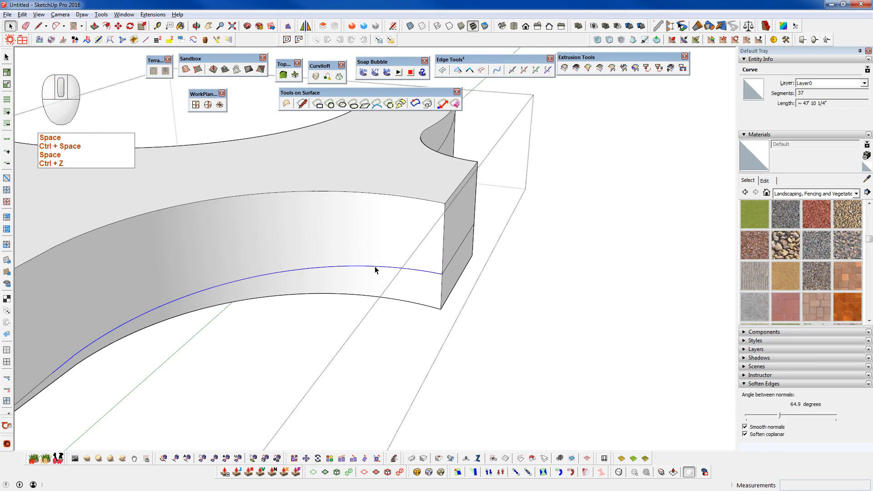
scroll(375, 268, down, 5)
key(ctrl+d)
scroll(242, 312, up, 3)
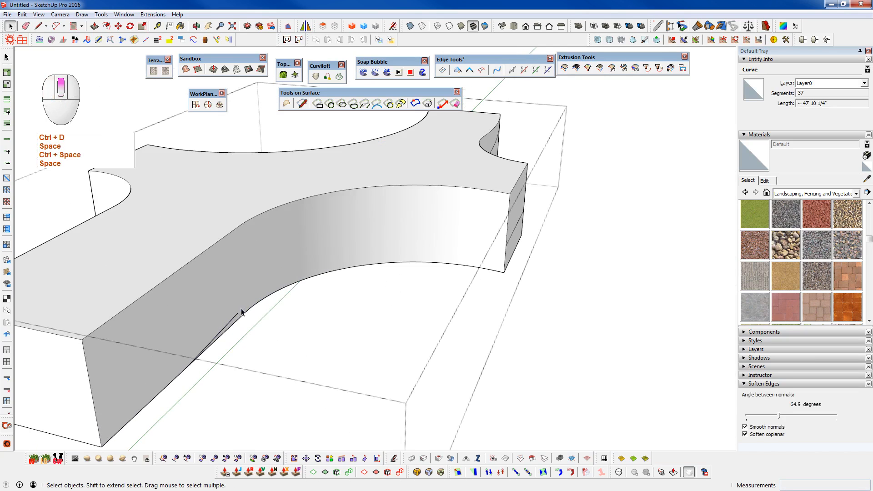
key(d)
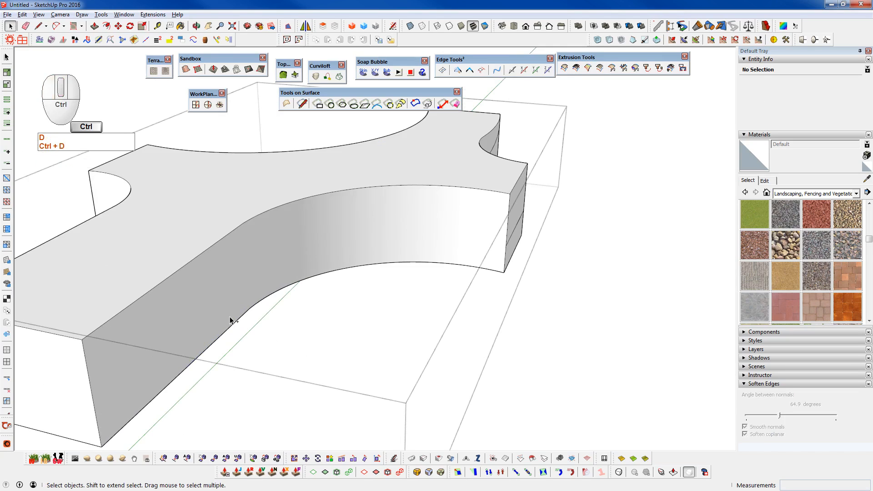
key(ctrl+z)
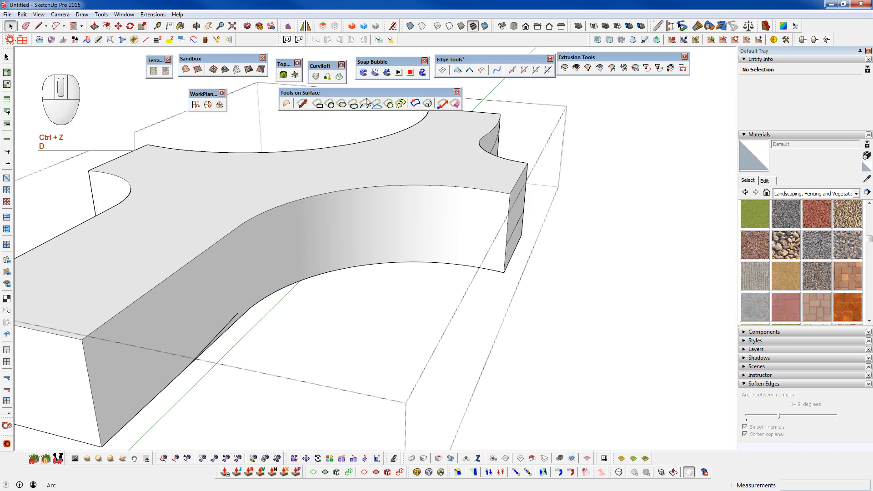
- Draw a two-part surface line along the curved side from the end face's split line to the bottom edge, about 24' and 35' 6" long
click(302, 104)
middle_drag(508, 241, 585, 317)
click(577, 319)
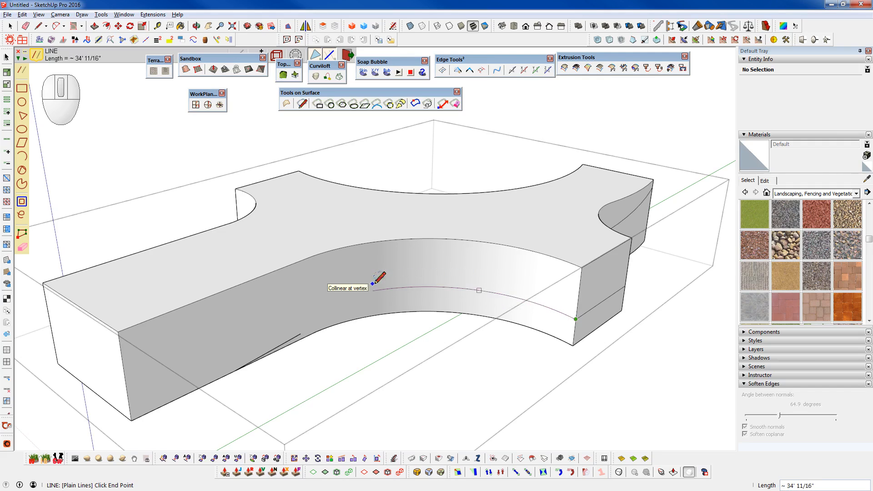
middle_drag(347, 288, 417, 296)
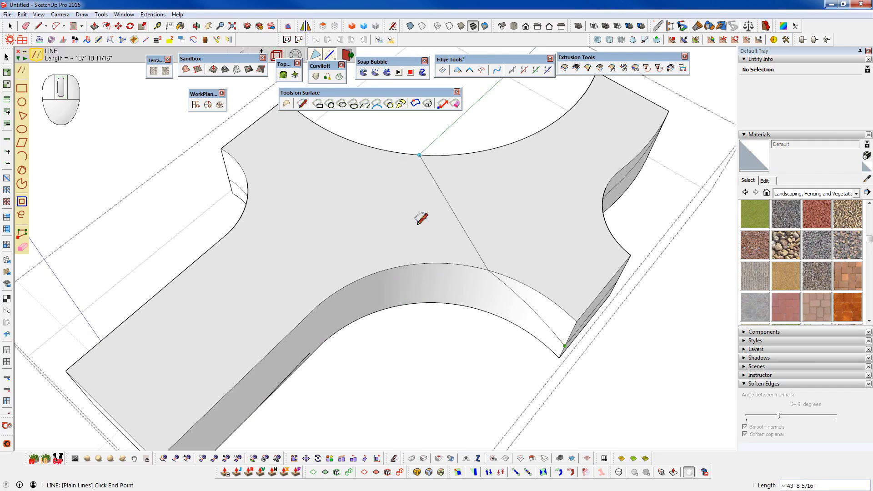
middle_drag(403, 284, 448, 309)
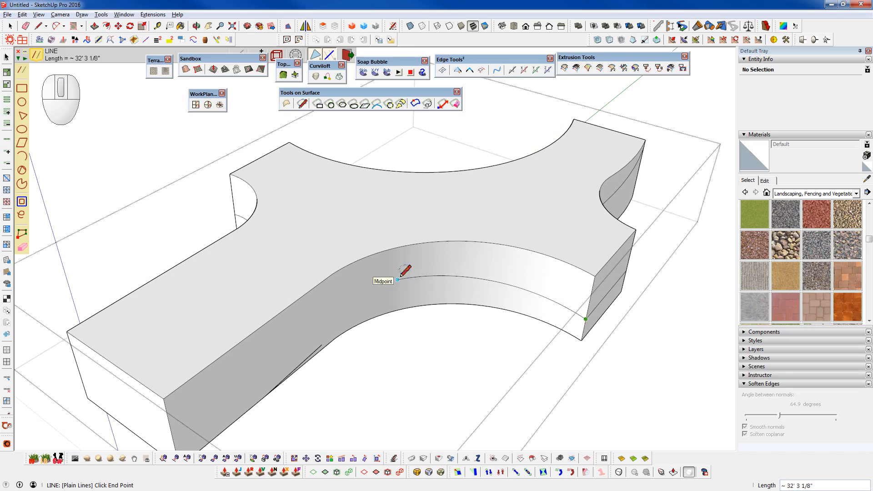
scroll(402, 273, up, 2)
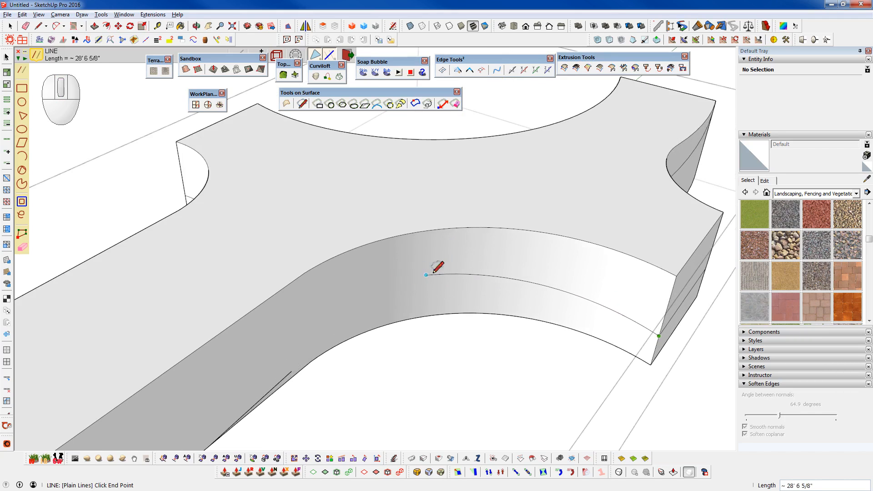
click(467, 270)
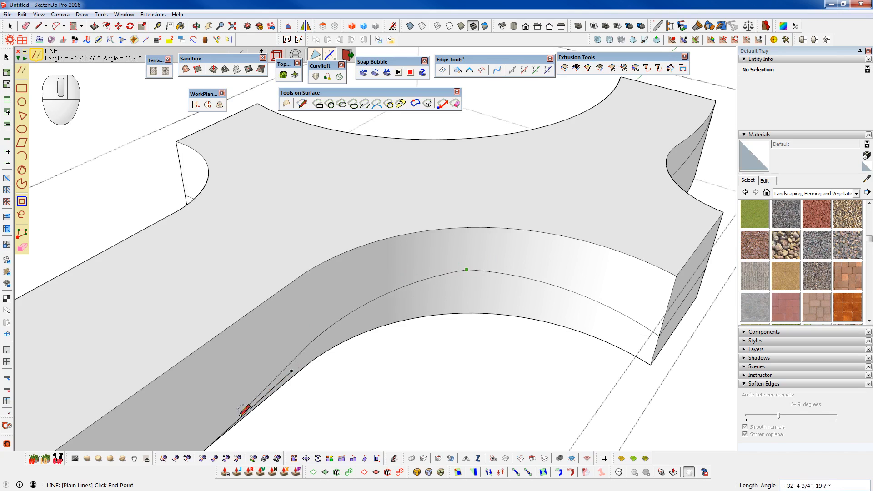
shift+middle_drag(235, 424, 283, 351)
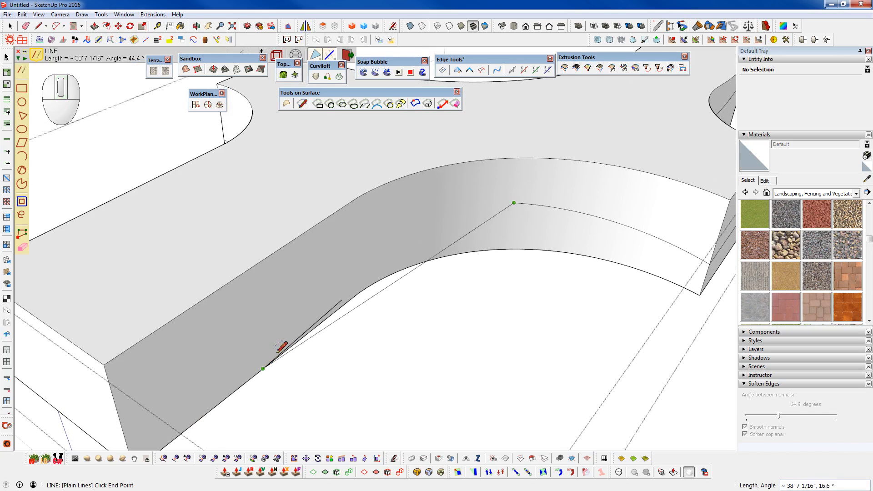
scroll(285, 351, up, 2)
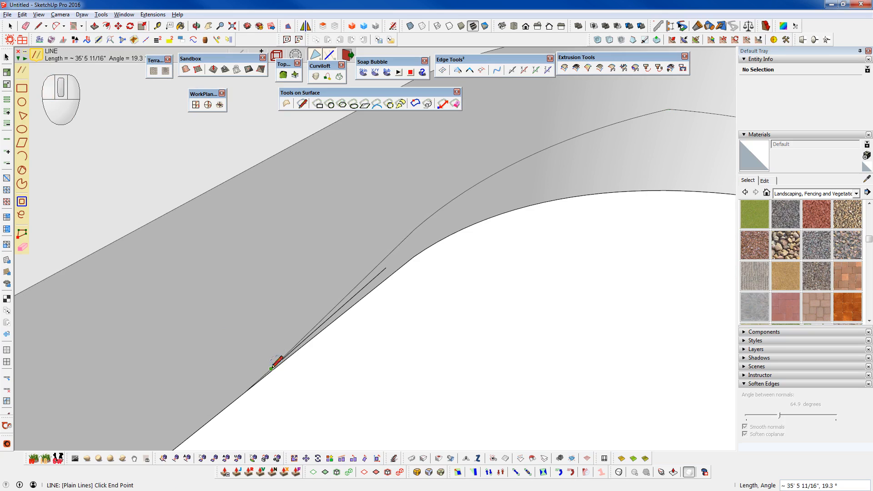
- Delete the leftover short straight line beside the new split line near the bottom edge
key(space)
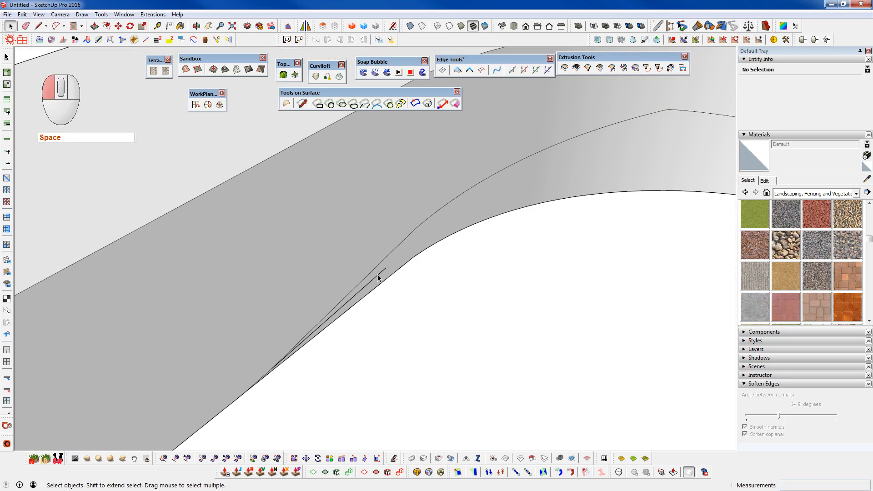
key(ctrl+d)
scroll(242, 317, down, 7)
scroll(405, 247, up, 7)
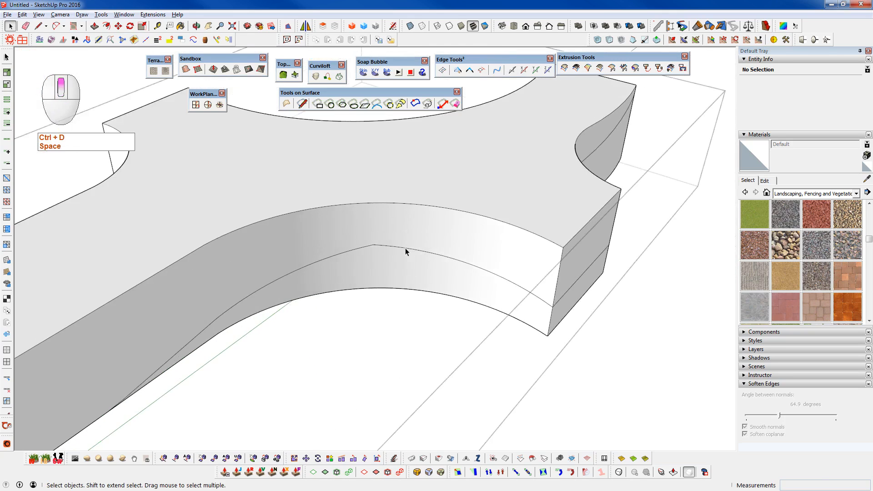
middle_drag(389, 257, 415, 164)
scroll(349, 272, up, 3)
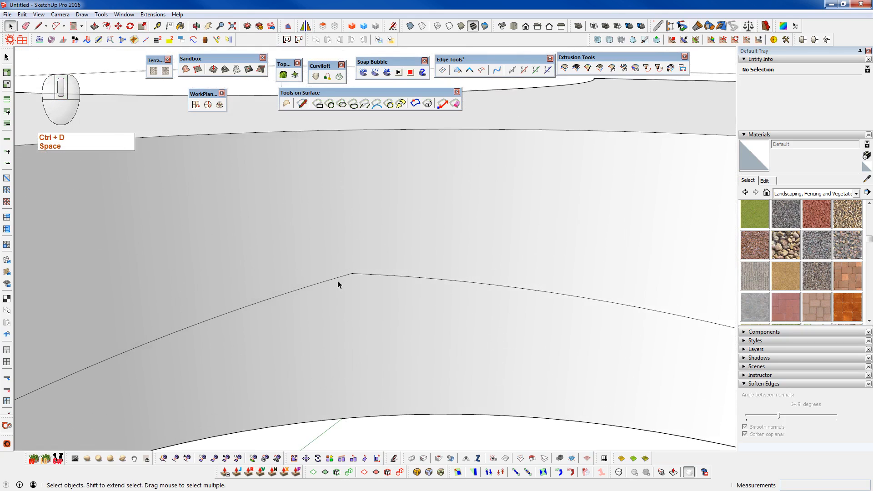
- Try to flatten the split line's peak by bridging it with a short surface line and erasing the pointed part above
click(302, 103)
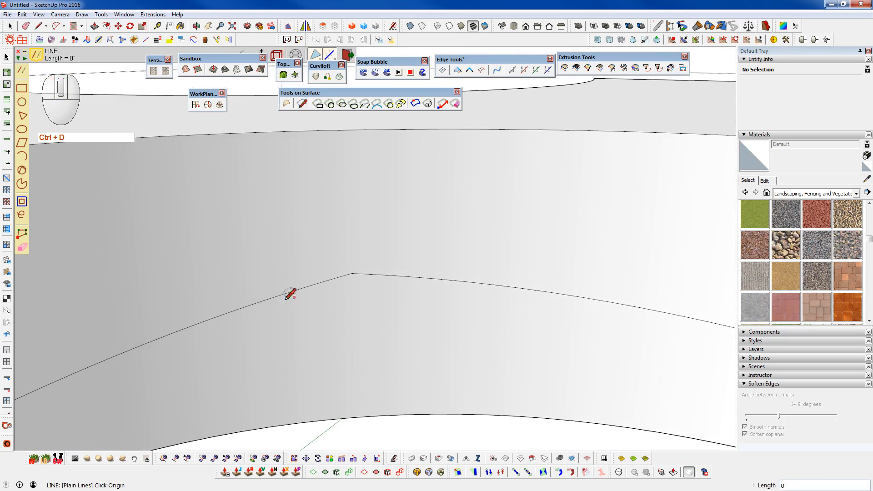
click(250, 304)
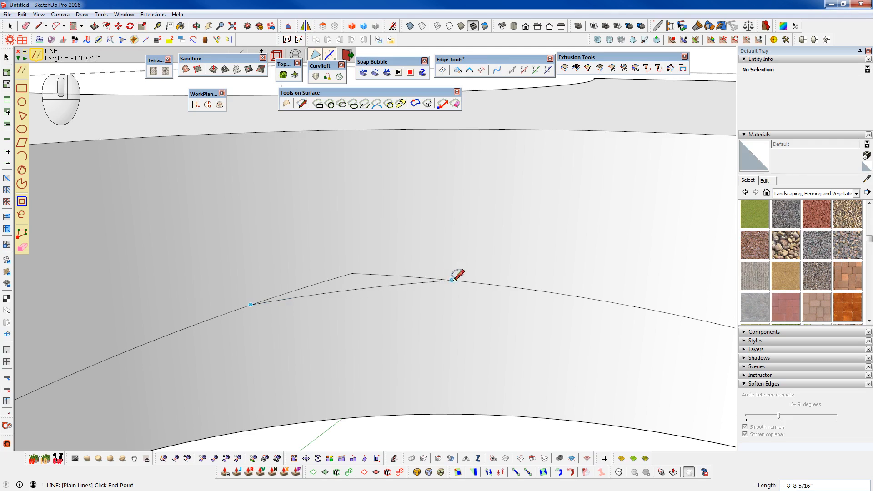
key(a)
click(302, 103)
click(438, 279)
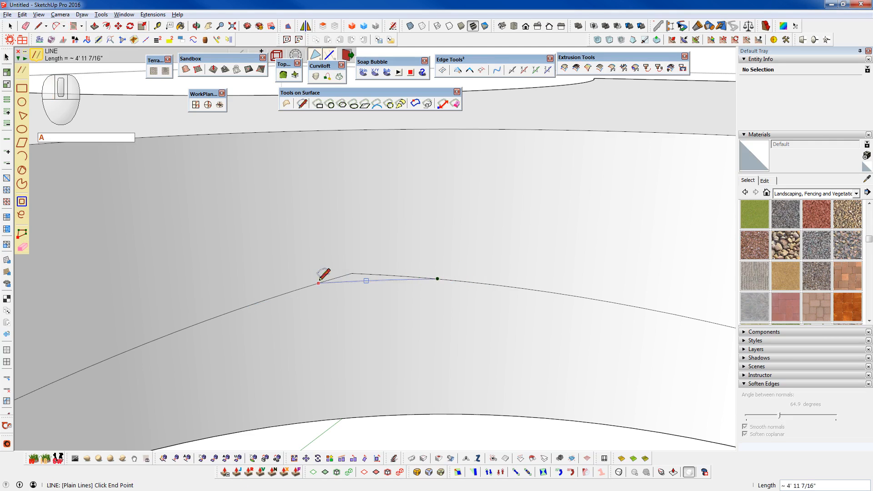
click(295, 291)
mouse_move(363, 298)
middle_down()
mouse_move(452, 415)
mouse_move(645, 446)
mouse_move(533, 438)
mouse_move(360, 306)
middle_up()
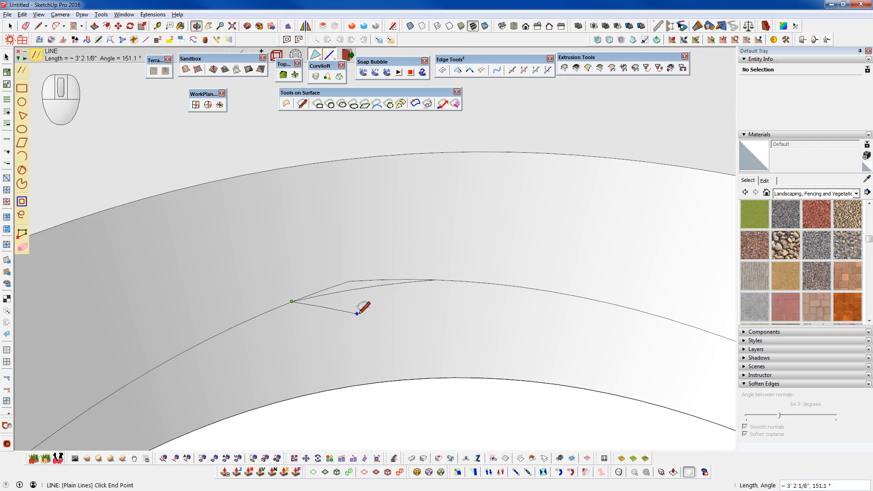
key(shift+e)
middle_drag(405, 285, 321, 173)
scroll(384, 273, down, 6)
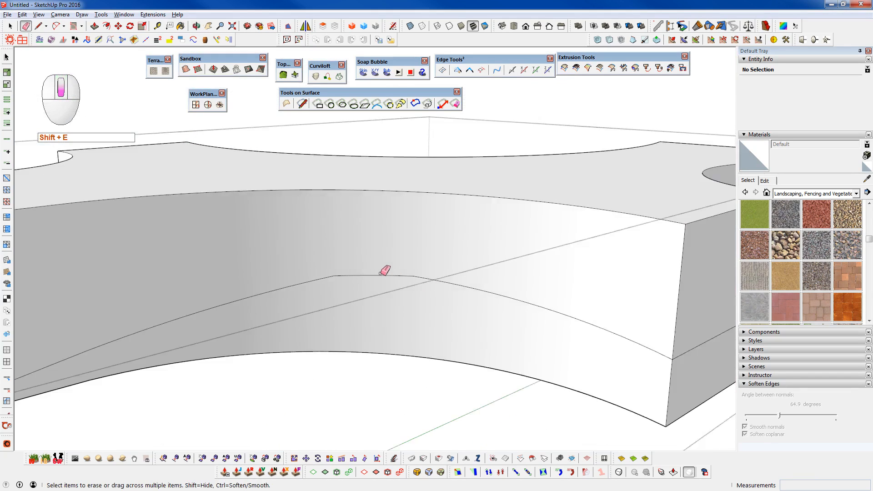
scroll(472, 293, up, 1)
- Undo the erased peak and the short bridging line
key(ctrl+z)
key(ctrl+z)
key(ctrl+z)
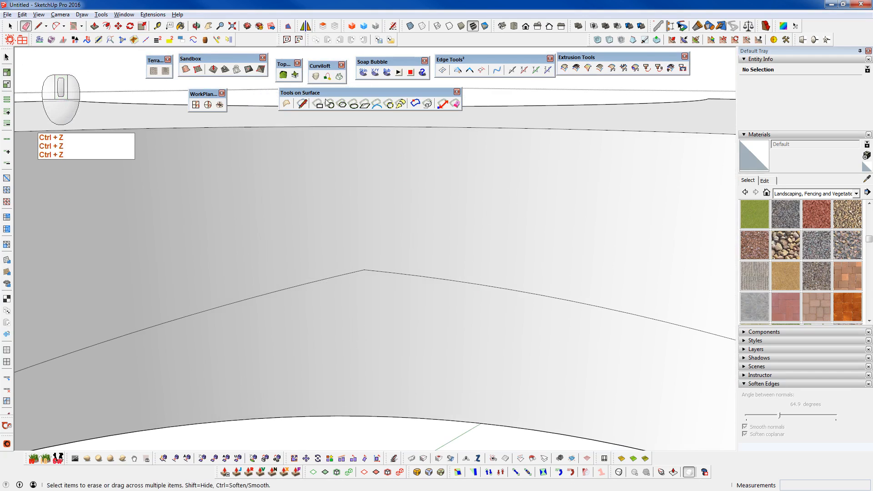
- Round the split line's peak with a shallow surface arc joining both parts, and erase the pointed segments above it
click(376, 104)
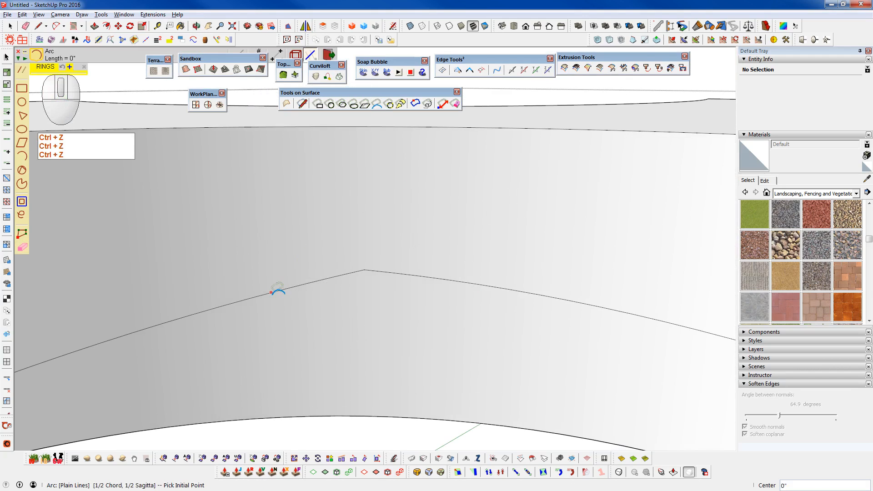
click(480, 284)
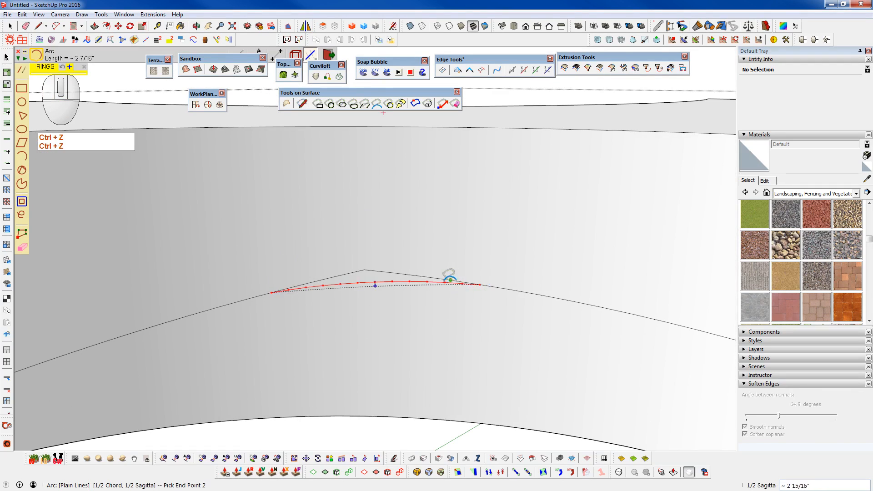
click(421, 276)
key(shift+e)
drag(357, 269, 409, 274)
scroll(406, 272, down, 5)
scroll(411, 268, down, 3)
mouse_move(503, 279)
middle_down()
mouse_move(485, 200)
mouse_move(567, 197)
mouse_move(187, 256)
mouse_move(566, 282)
mouse_move(523, 291)
mouse_move(498, 308)
mouse_move(454, 271)
mouse_move(526, 335)
middle_up()
scroll(439, 318, up, 4)
scroll(437, 330, down, 2)
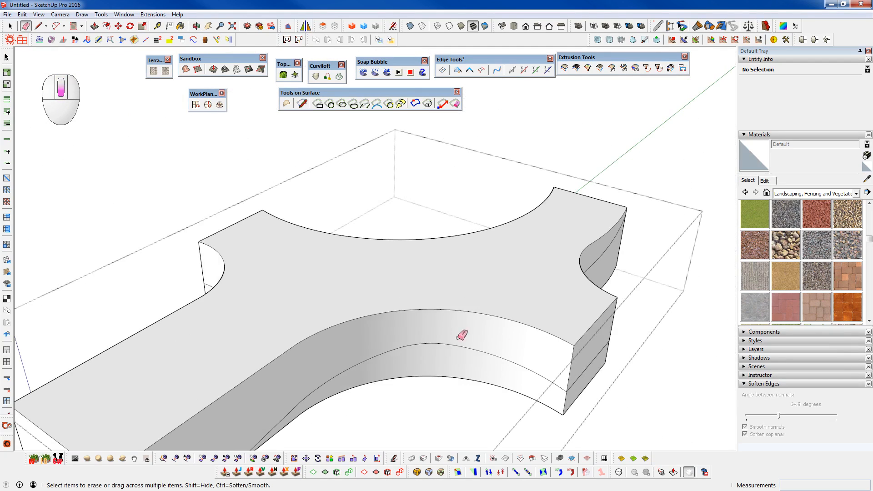
- Try to draw a vertical line from the rounded split line up toward the top edge
key(q)
click(425, 343)
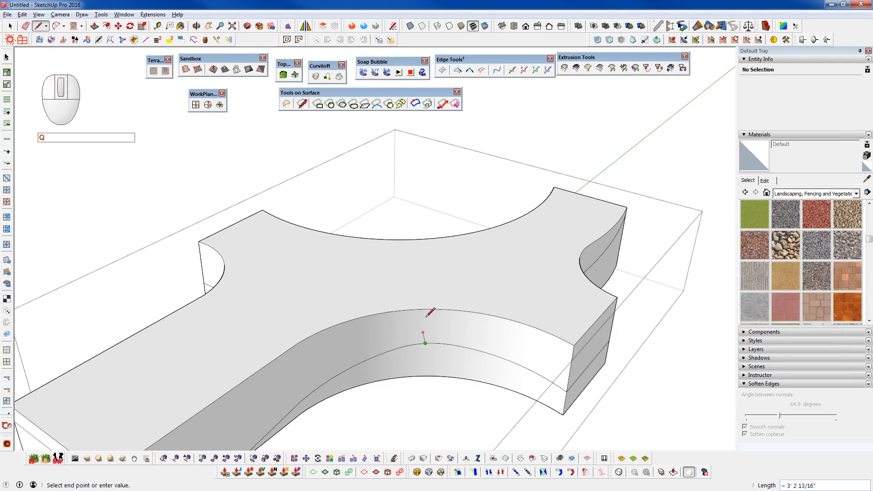
middle_drag(410, 263, 385, 309)
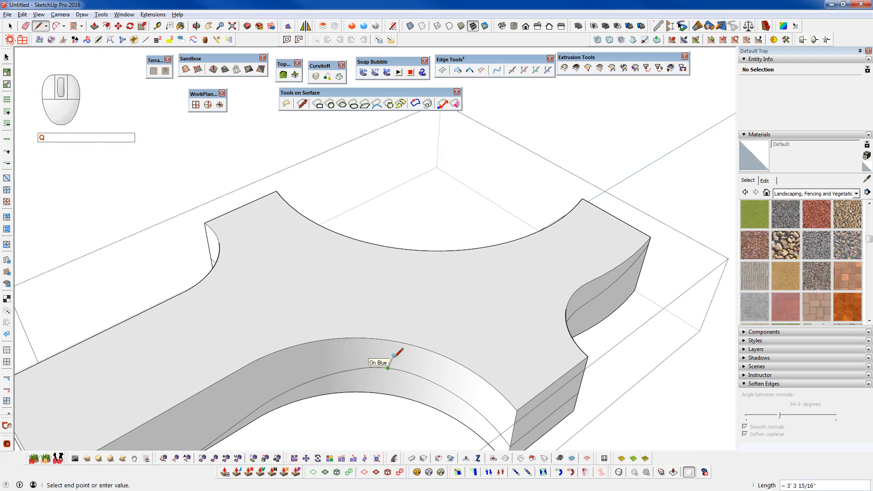
scroll(394, 356, up, 5)
scroll(371, 334, down, 5)
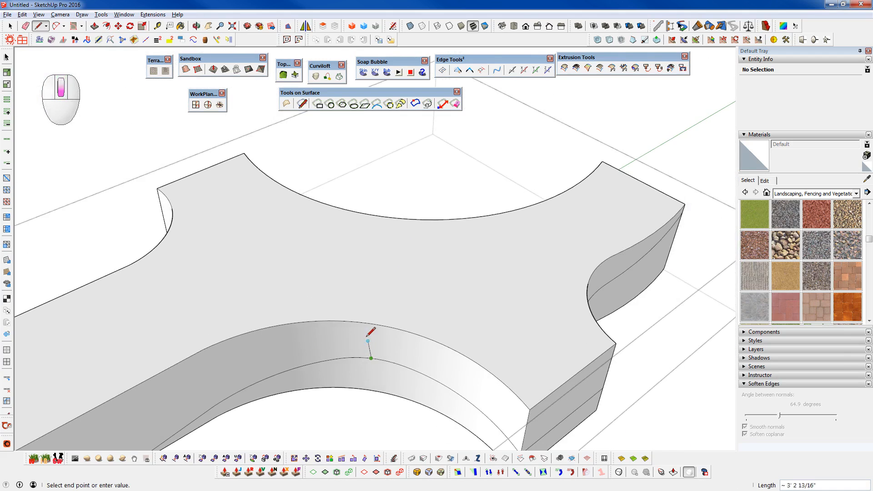
key(space)
middle_drag(435, 374, 117, 288)
middle_drag(311, 244, 488, 261)
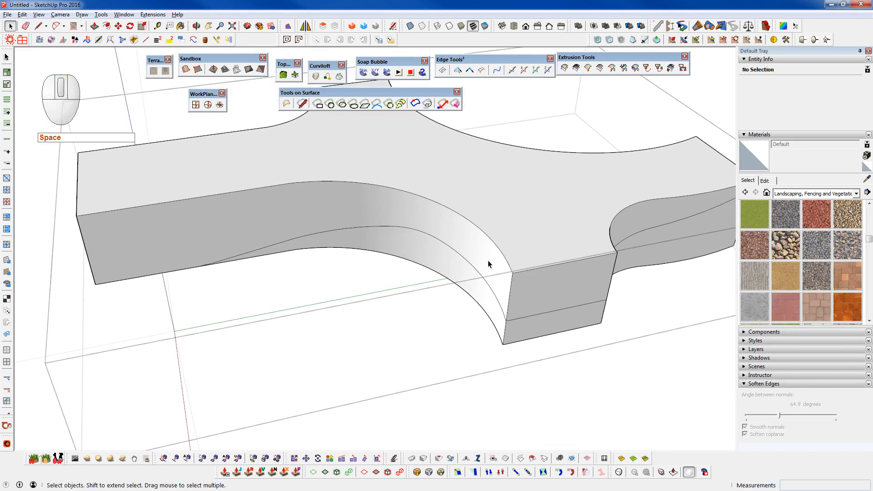
scroll(415, 288, up, 4)
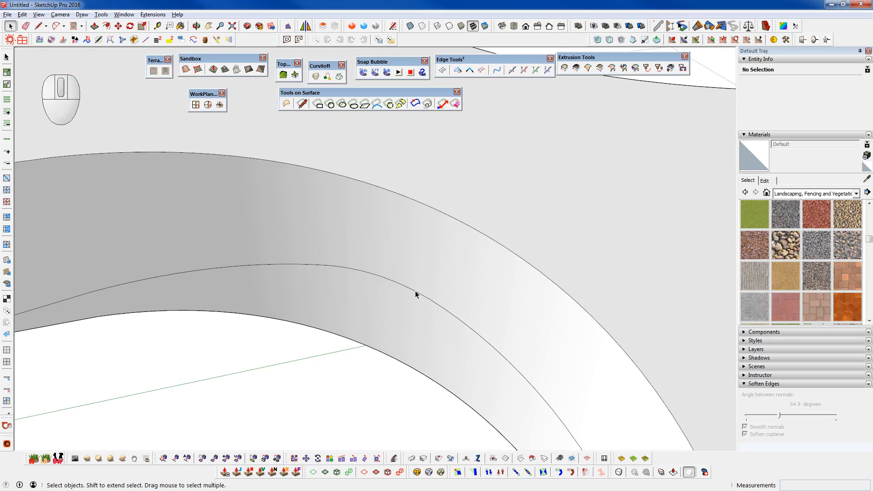
- Show the hidden geometry of the curved wall around the rounded peak of the split line
scroll(486, 304, down, 1)
scroll(487, 300, down, 3)
middle_drag(486, 300, 47, 223)
middle_drag(350, 292, 542, 306)
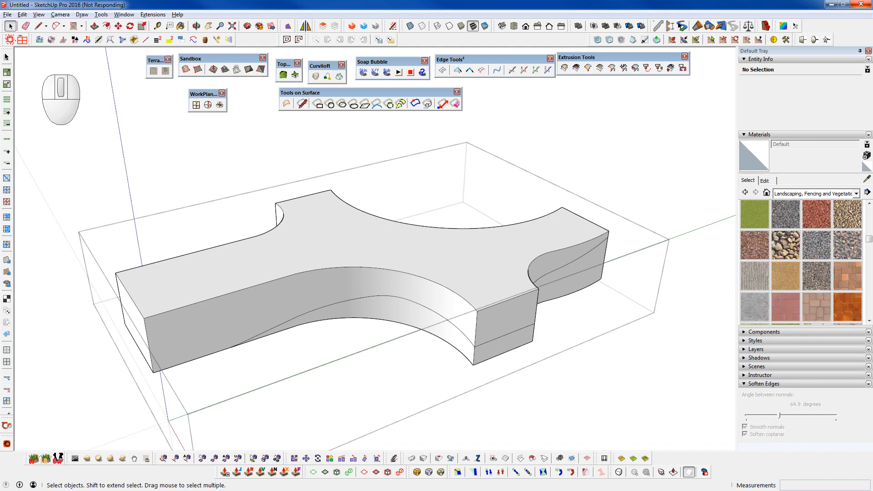
scroll(397, 285, up, 6)
mouse_move(398, 306)
middle_down()
mouse_move(493, 253)
mouse_move(388, 312)
middle_up()
scroll(390, 305, up, 3)
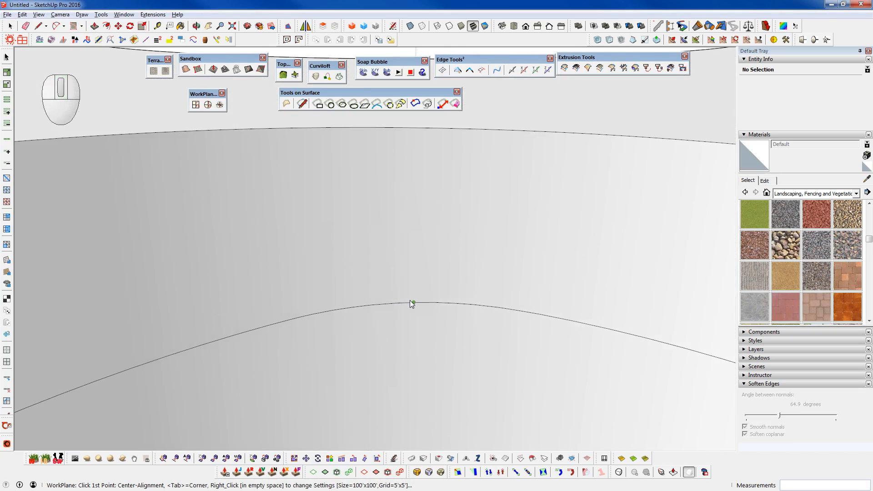
scroll(410, 301, up, 2)
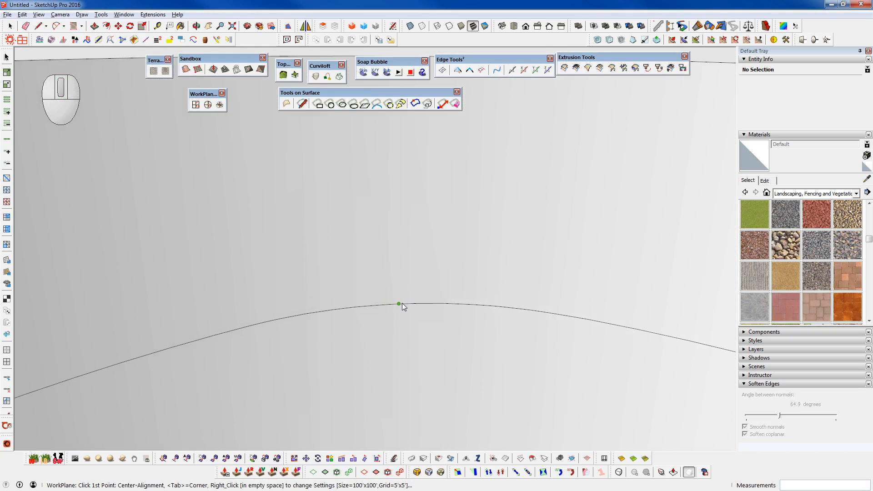
key(h)
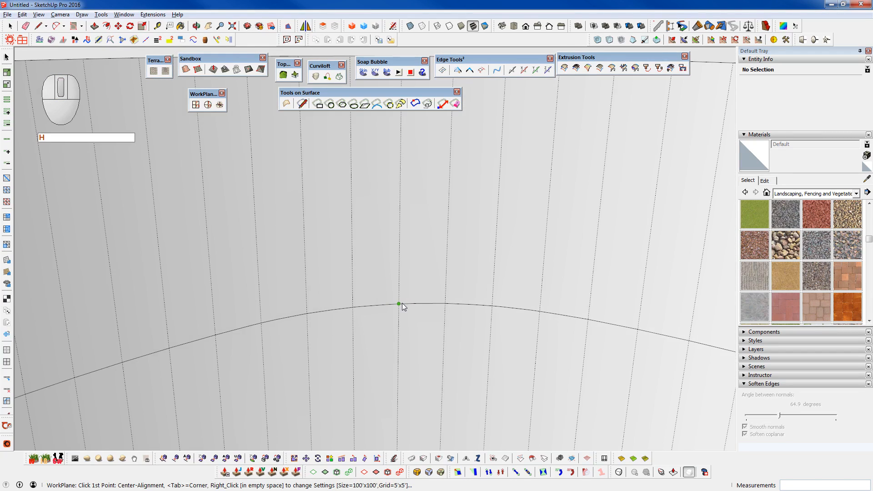
- Place a three-point workplane at the split line's peak and switch it perpendicular to the curved wall, making it horizontal through the block
click(402, 303)
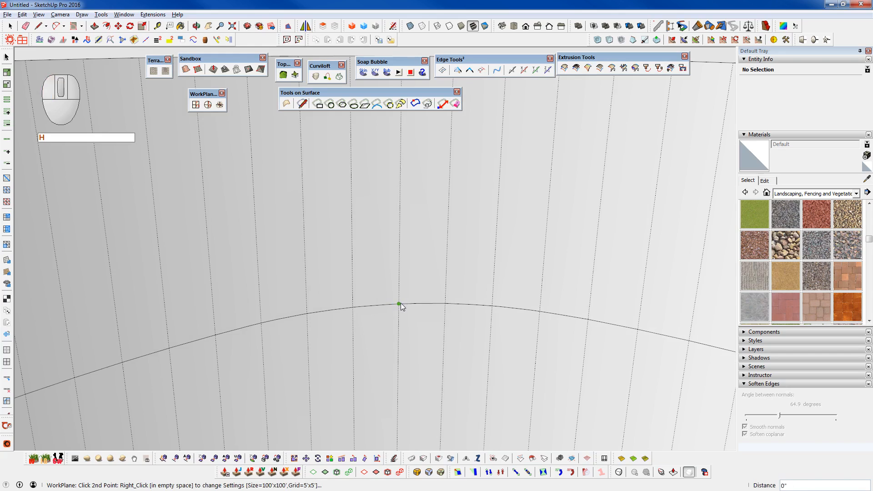
click(446, 303)
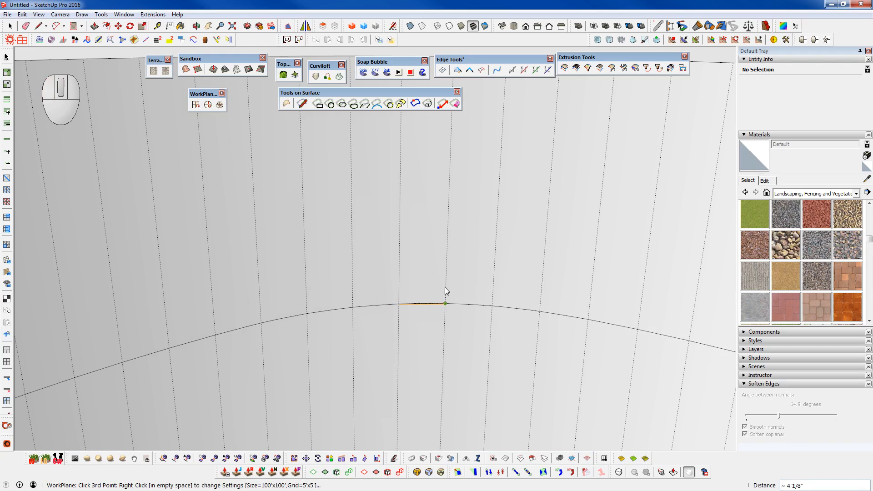
click(447, 255)
scroll(431, 272, down, 10)
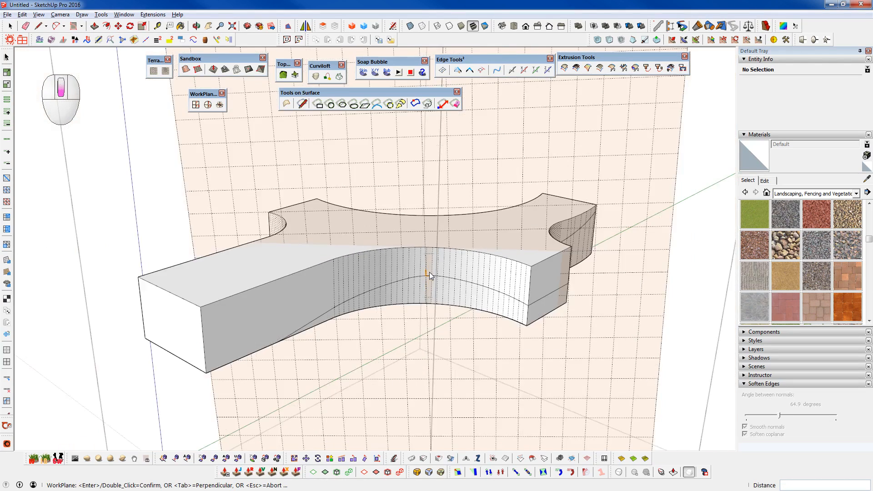
scroll(430, 272, down, 3)
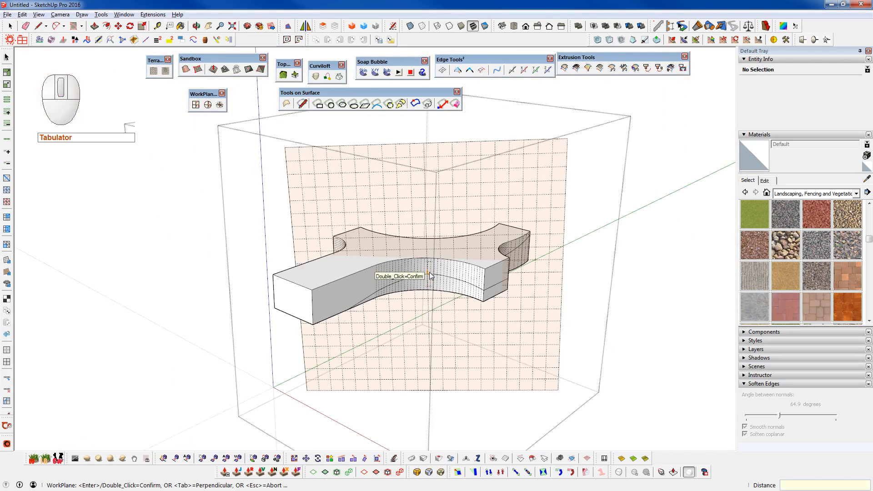
key(Tab)
middle_drag(431, 275, 124, 324)
scroll(419, 282, up, 8)
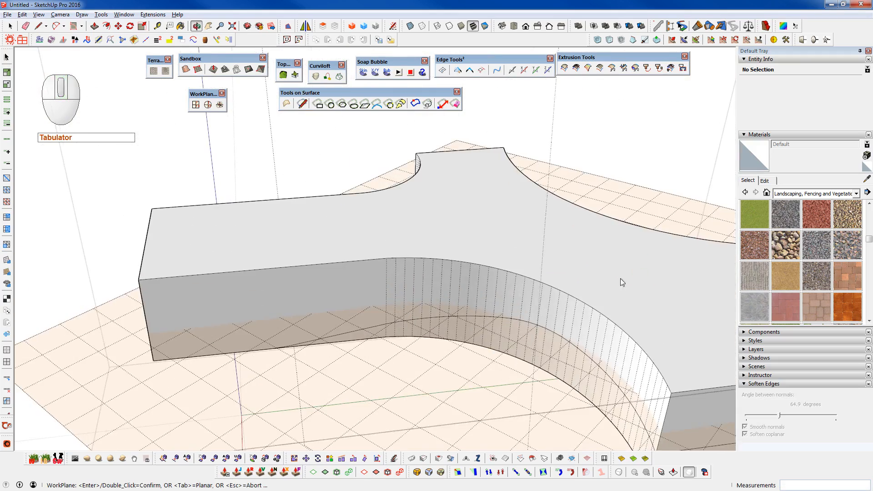
middle_drag(577, 294, 150, 237)
middle_drag(397, 298, 566, 306)
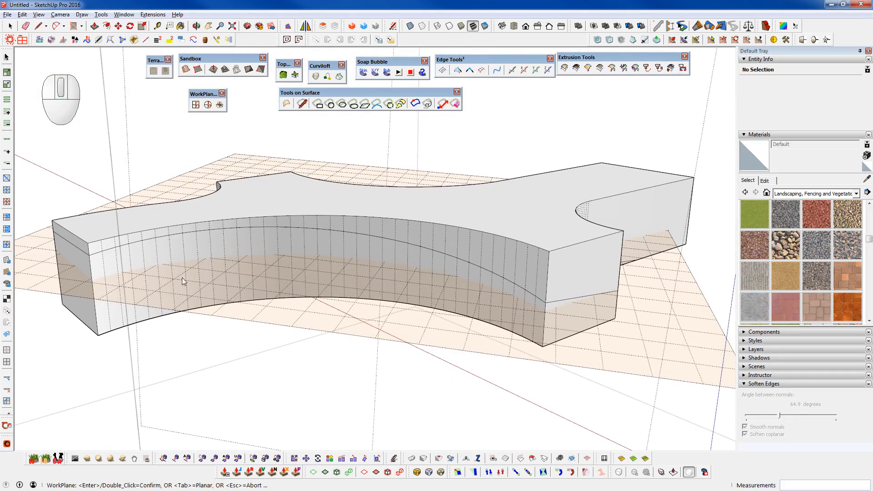
middle_drag(371, 259, 329, 302)
key(space)
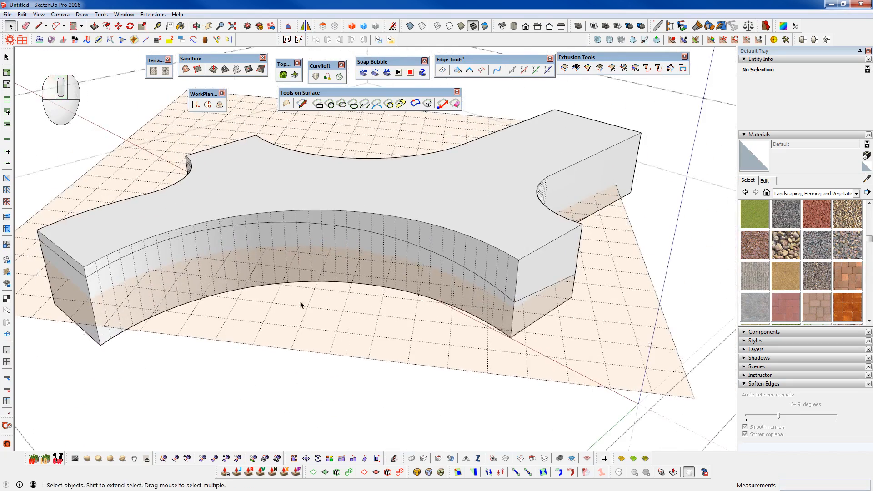
- Delete the existing split line on the block's long curved wall
scroll(371, 305, up, 5)
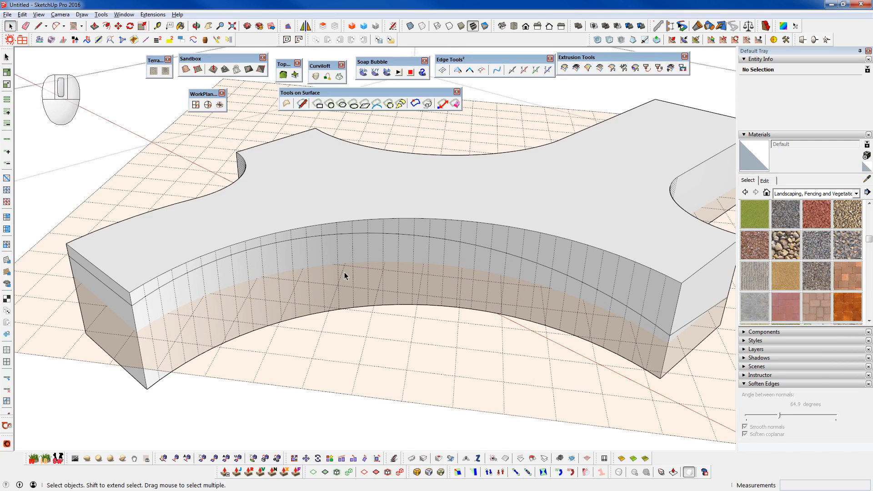
click(376, 232)
key(ctrl+d)
middle_drag(377, 232, 345, 276)
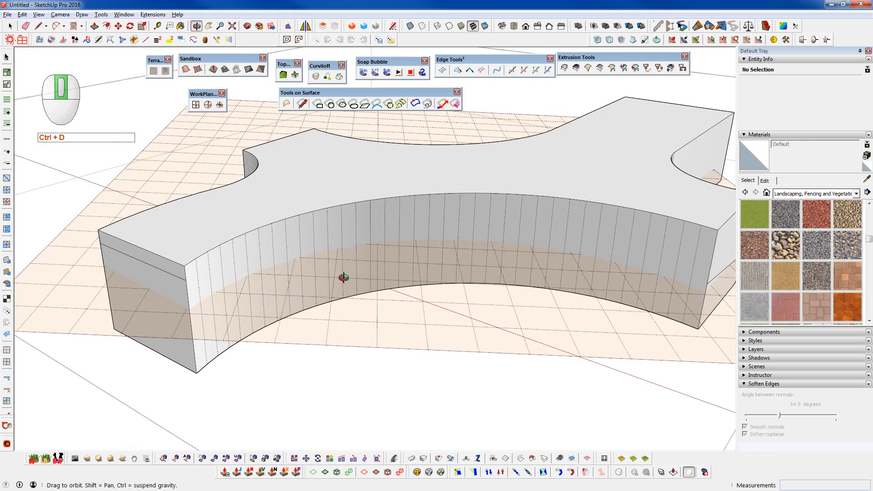
- Redraw the long curved wall's split line with surface lines from one end wall's split line through an intermediate point to the other
click(302, 104)
click(707, 279)
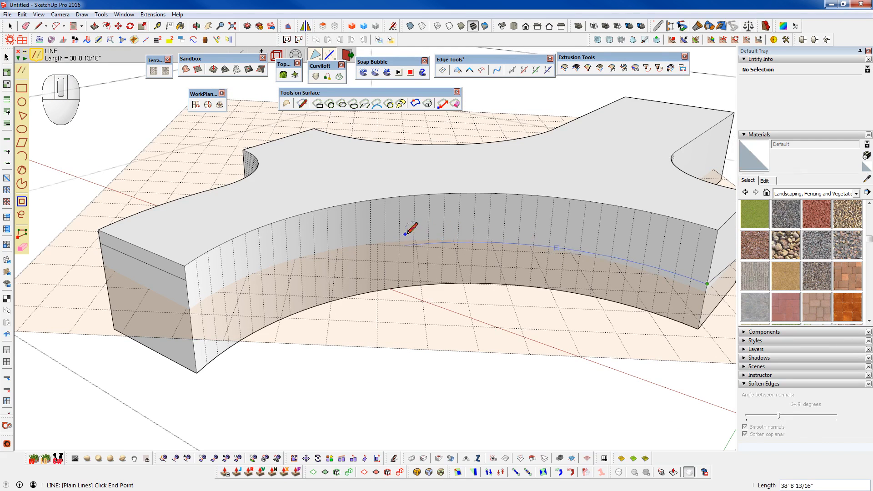
scroll(400, 230, up, 4)
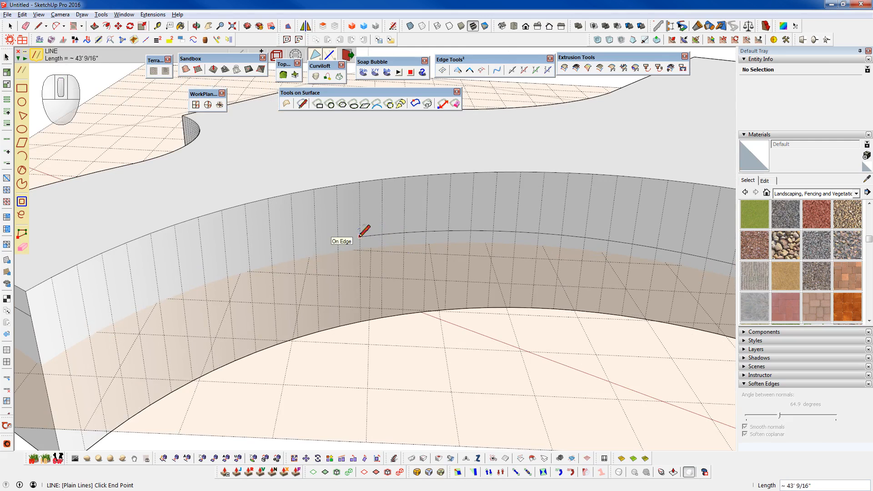
scroll(359, 234, down, 2)
click(357, 236)
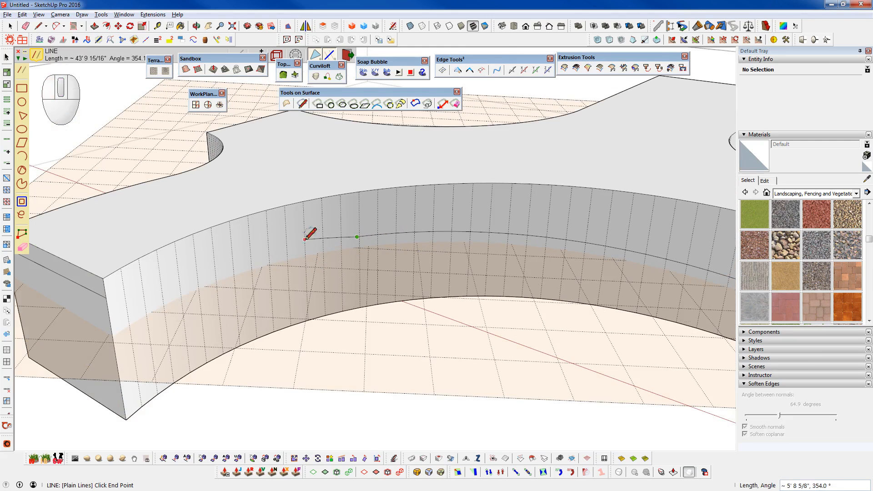
click(125, 292)
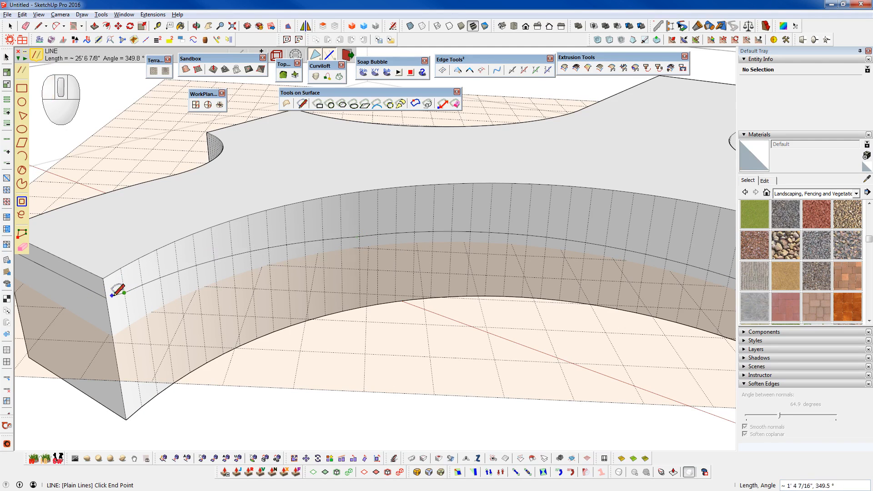
key(space)
scroll(193, 291, down, 5)
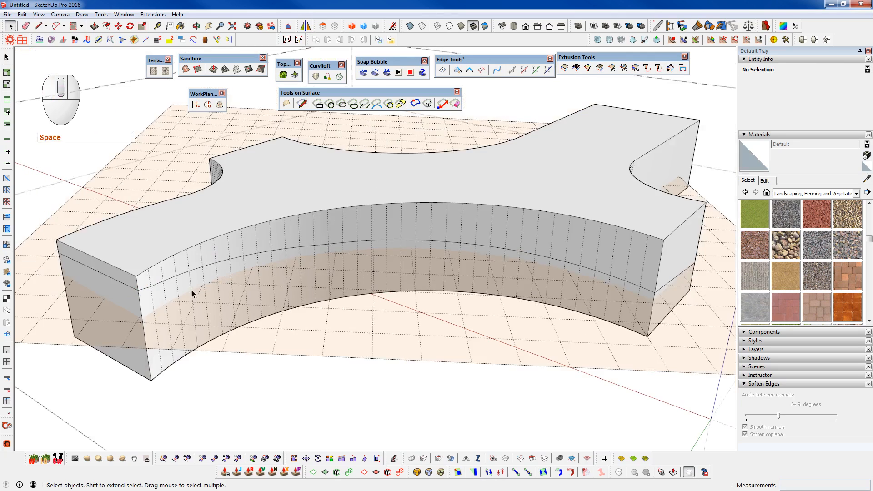
- Delete all workplanes from the model
scroll(371, 254, up, 5)
scroll(371, 254, down, 5)
right_click(354, 288)
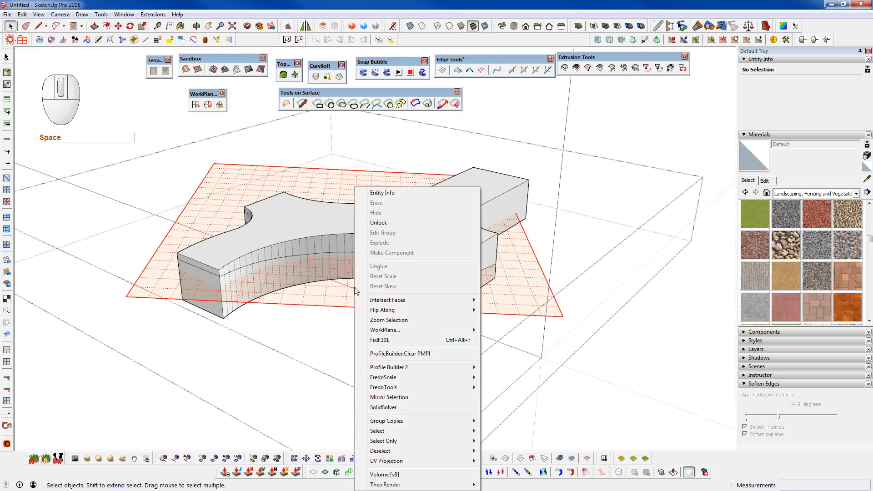
mouse_move(408, 332)
click(511, 332)
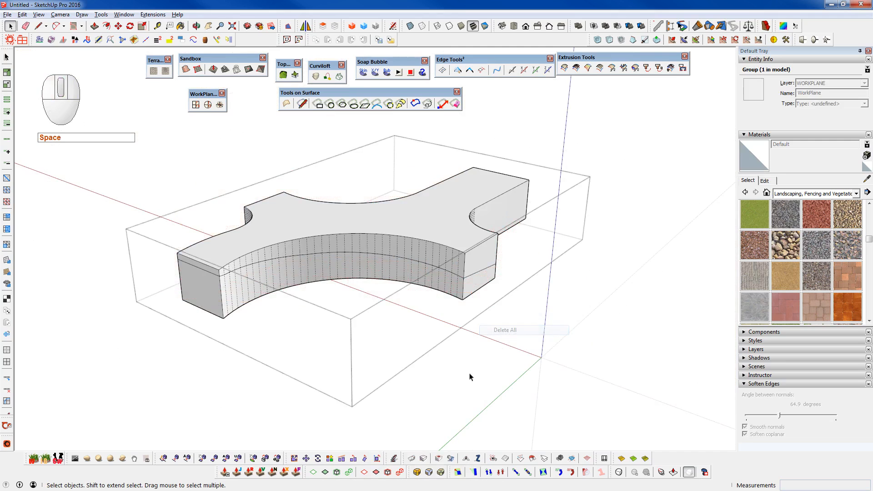
- Hide the hidden geometry again and remove the block's top face with the wall parts above the split lines
middle_drag(365, 260, 614, 293)
middle_drag(502, 230, 639, 232)
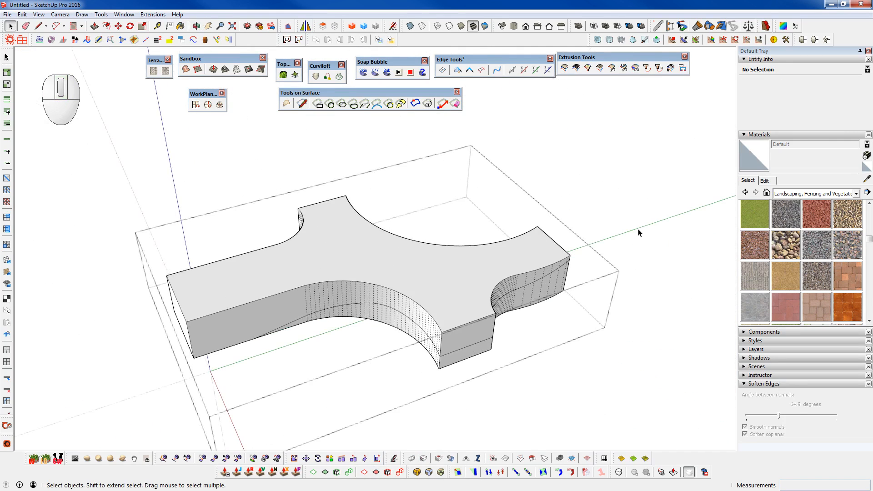
key(h)
click(388, 278)
click(7, 90)
key(shift+g)
key(ctrl+d)
- Examine the remaining lower shell of the block and its sloping upper edges from several angles
middle_drag(337, 250, 569, 152)
scroll(375, 271, up, 5)
middle_drag(415, 305, 593, 394)
scroll(466, 321, down, 6)
scroll(462, 316, down, 5)
middle_drag(442, 316, 509, 352)
scroll(407, 336, up, 3)
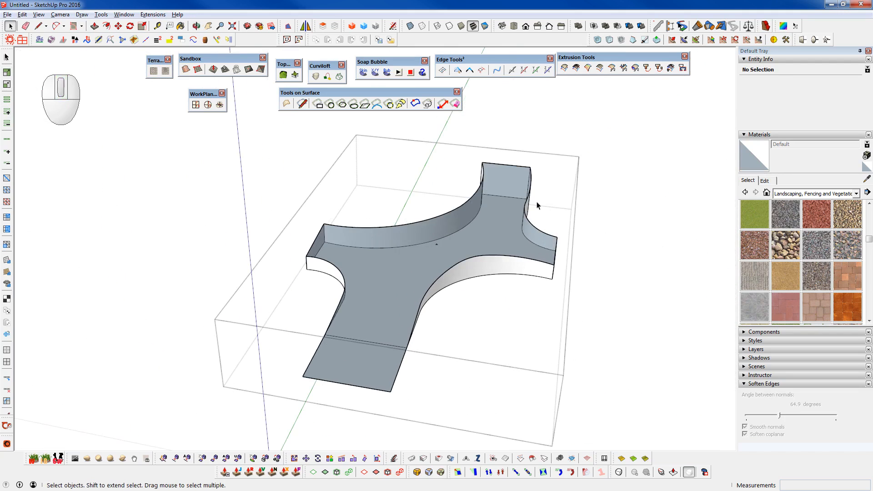
middle_drag(336, 306, 337, 328)
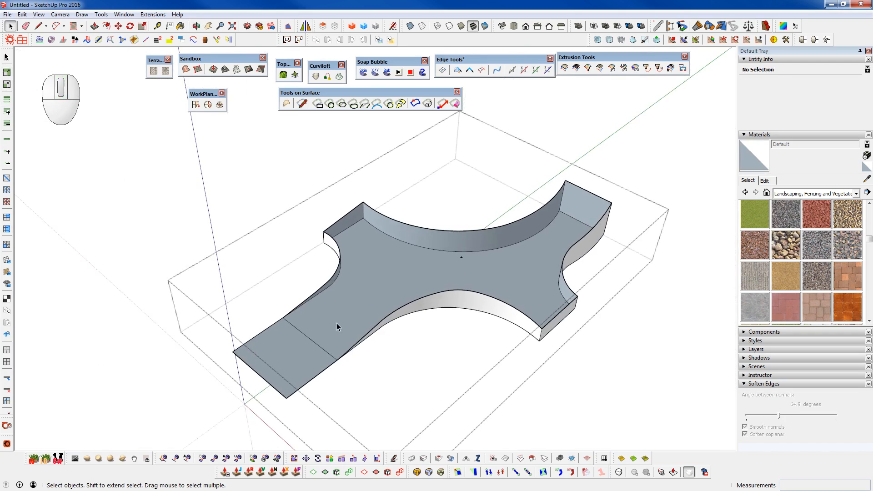
scroll(325, 248, up, 3)
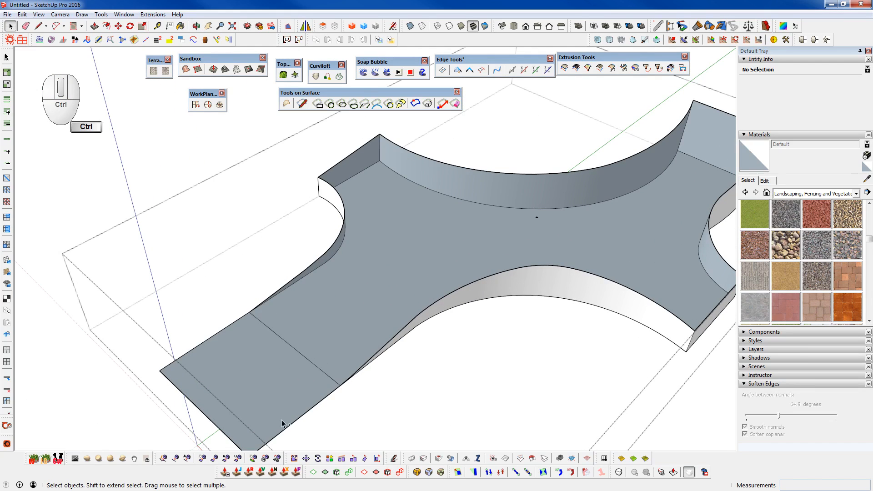
key(ctrl+space)
click(296, 421)
click(492, 277)
click(685, 321)
middle_drag(684, 318, 503, 347)
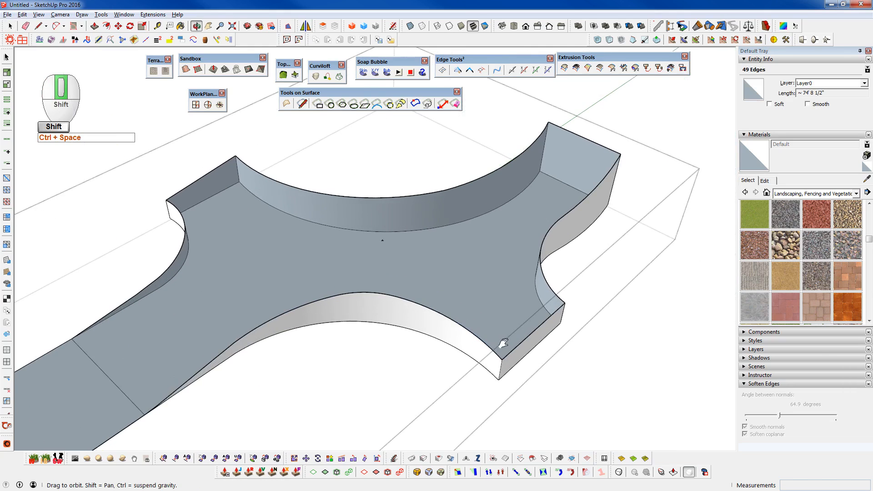
click(553, 320)
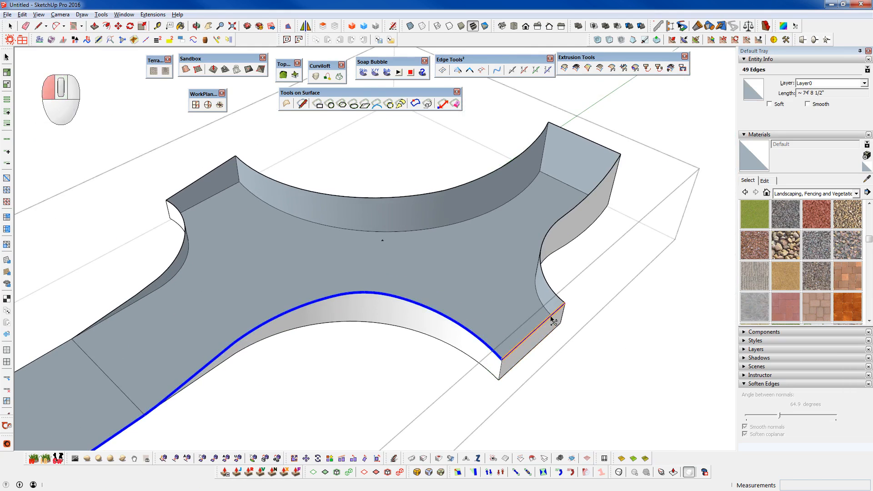
middle_drag(553, 320, 448, 162)
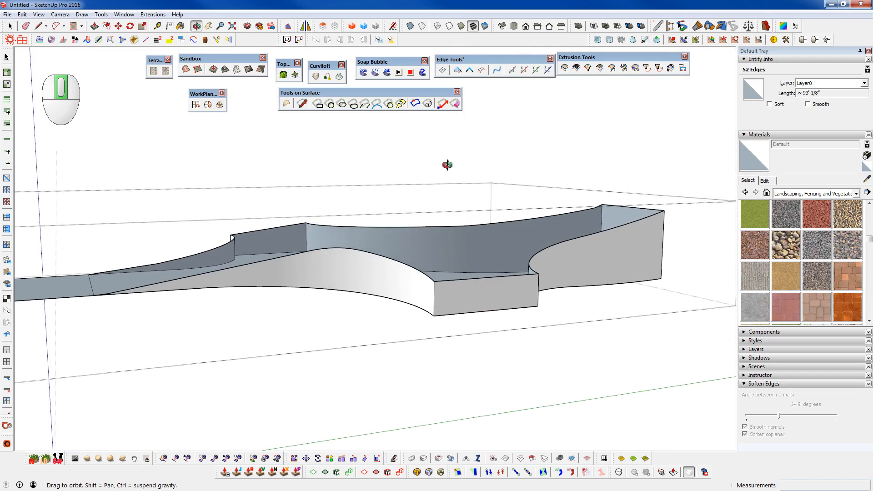
key(space)
- Delete the shell's central floor face and all of its side wall faces, keeping the boundary edges and the flat end face
middle_drag(468, 262, 457, 361)
click(457, 264)
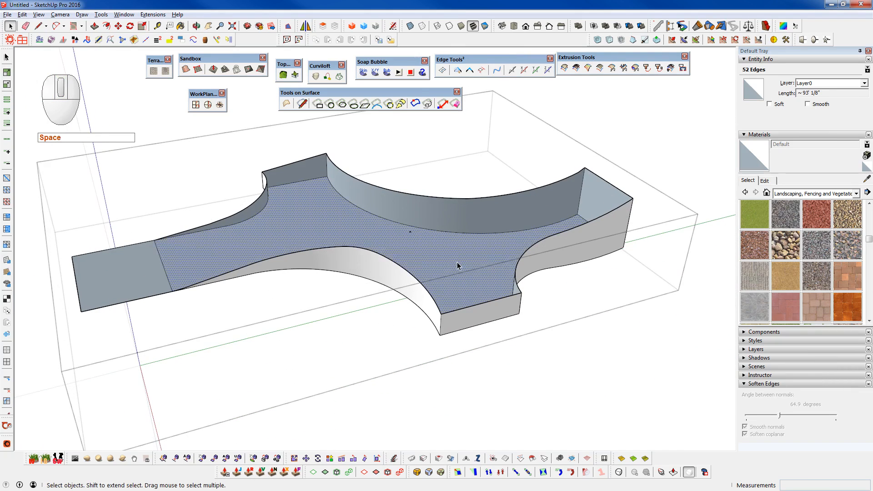
key(ctrl+d)
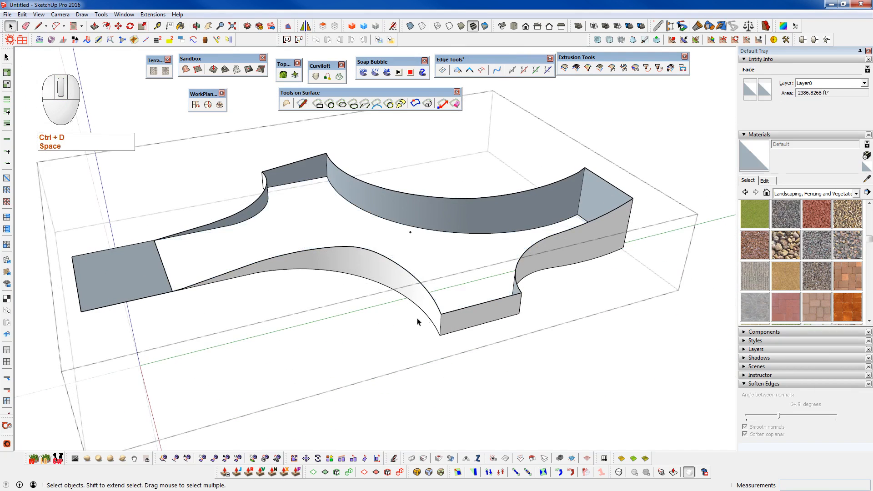
shift+click(292, 279)
shift+click(307, 175)
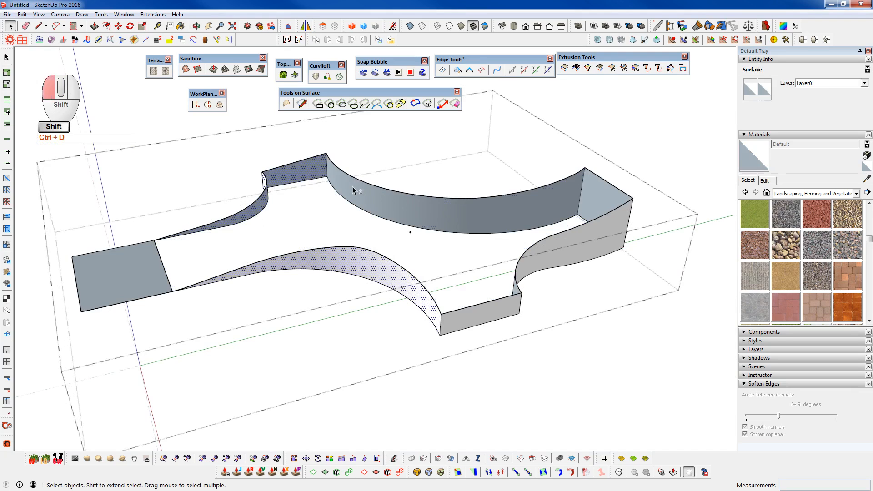
shift+click(351, 195)
key(ctrl+d)
shift+click(569, 249)
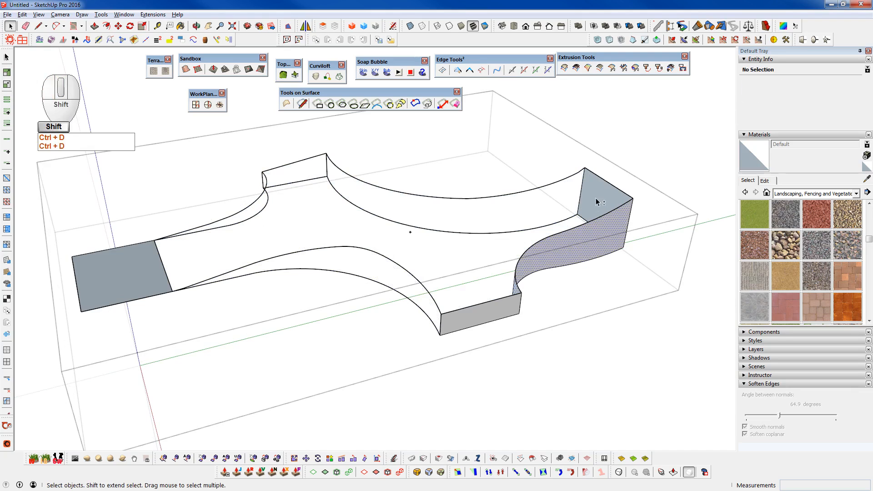
shift+click(488, 320)
key(ctrl+d)
- Delete the vertical and bottom edges under the upper outline, and erase the leftover stray curves
middle_drag(503, 319, 420, 168)
drag(306, 271, 307, 271)
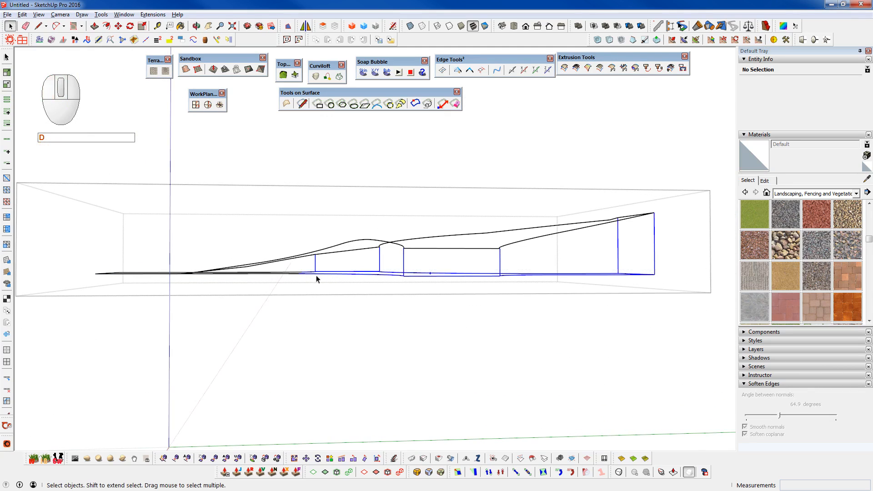
key(ctrl+d)
middle_drag(302, 296, 333, 382)
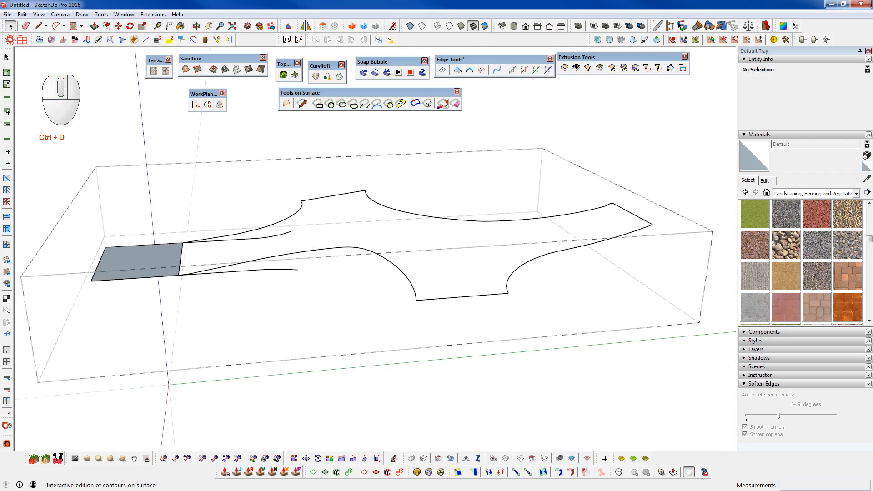
click(482, 71)
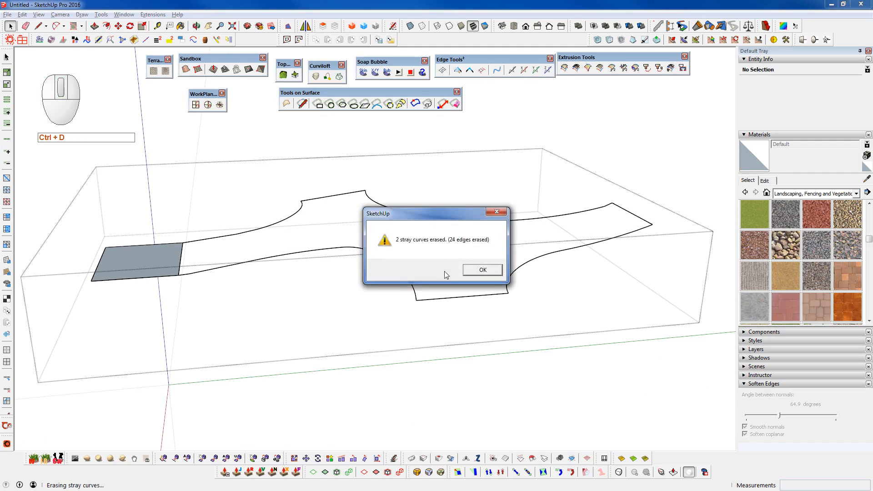
click(480, 273)
- Select the block's entire upper outline and set up a soap skin net over it with 25 divisions
mouse_move(263, 317)
middle_down()
mouse_move(330, 302)
mouse_move(586, 287)
mouse_move(608, 298)
mouse_move(373, 324)
mouse_move(587, 353)
mouse_move(559, 357)
middle_up()
key(e)
click(625, 279)
key(z)
middle_drag(476, 358, 711, 166)
key(z)
key(space)
triple_click(354, 301)
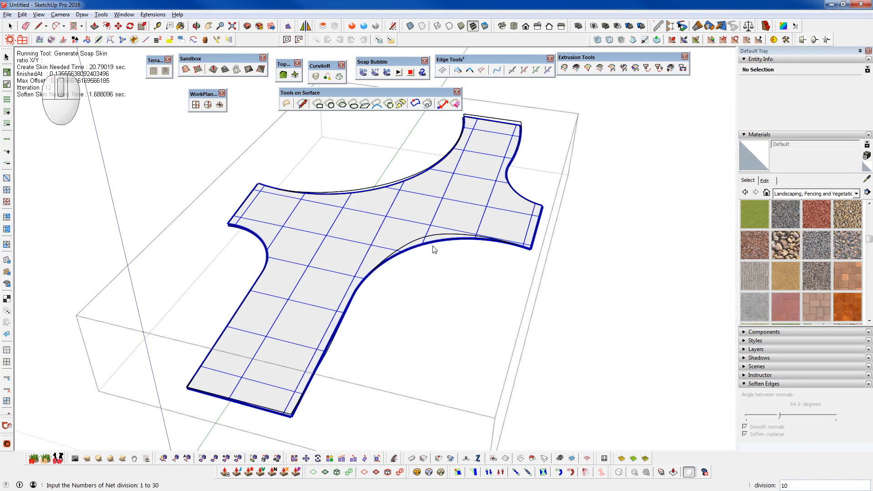
key(Num_Lock)
text(25)
key(Return)
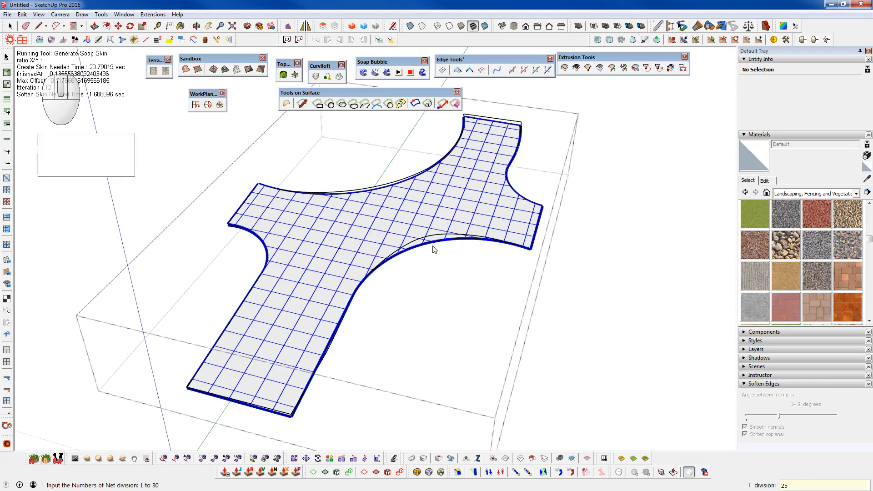
- Enter 35 as the net division and generate the soap skin across the outline
key(Num_Lock)
text(35)
key(Num_Lock)
key(Return)
key(Num_Lock)
key(Return)
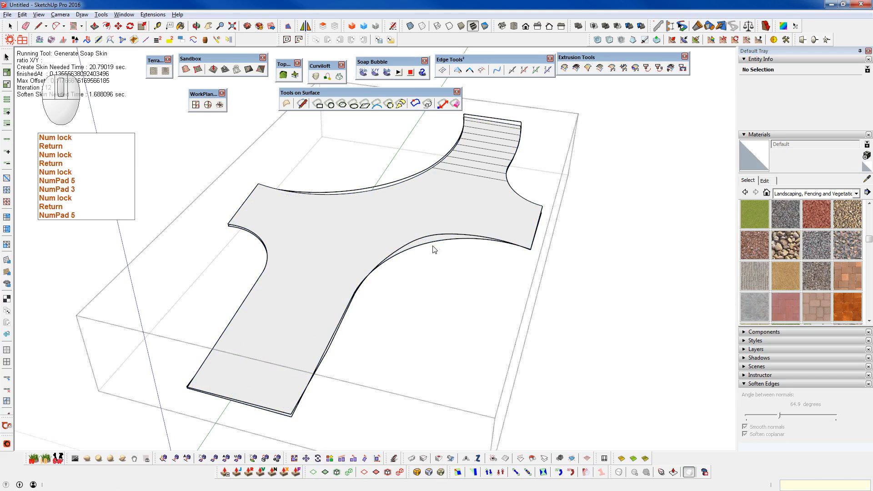
key(Num_Lock)
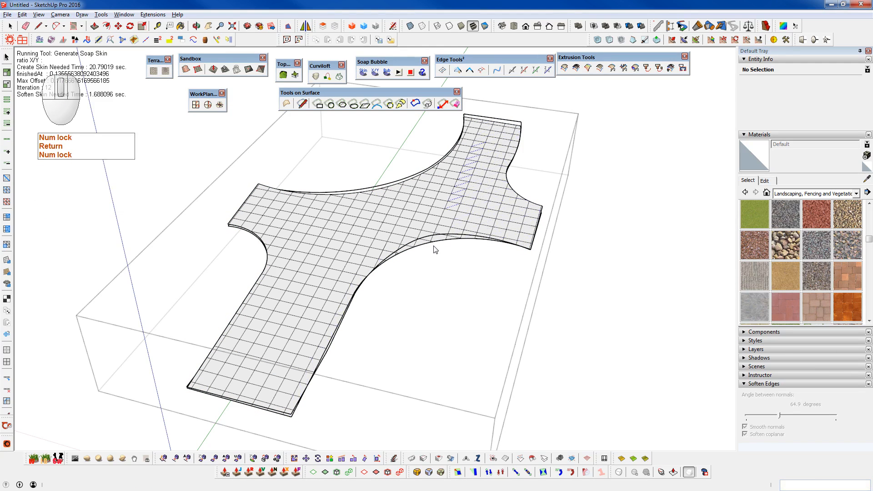
- Inspect the meshed surface along its curved edges and show the rest of the model around it
middle_drag(483, 222, 523, 107)
scroll(408, 253, up, 3)
scroll(408, 255, up, 5)
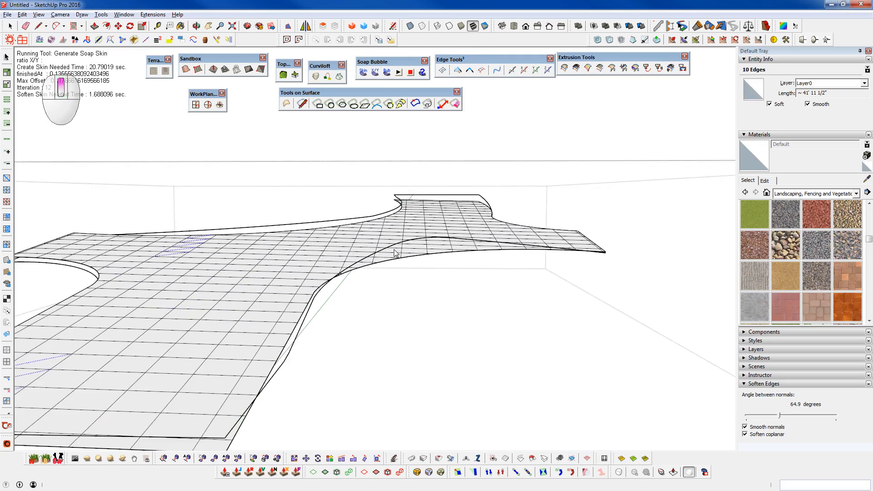
scroll(541, 191, down, 2)
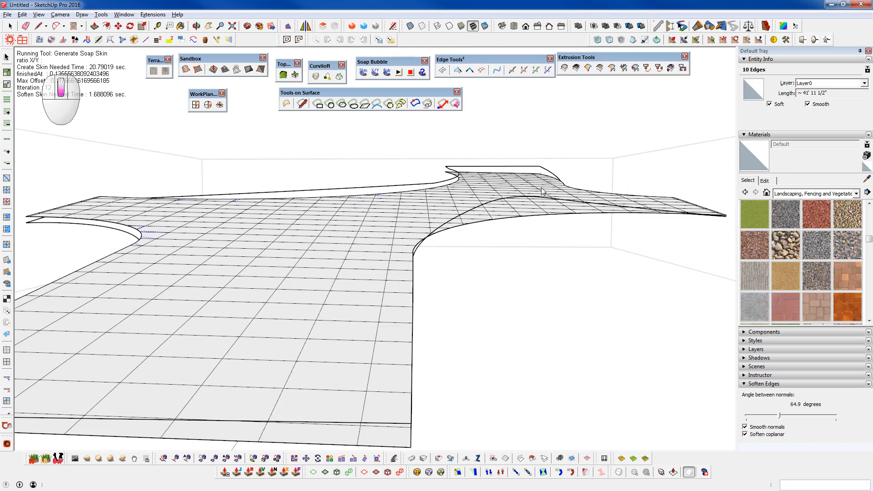
scroll(546, 189, down, 2)
middle_drag(370, 218, 491, 236)
ctrl+scroll(457, 244, up, 3)
key(ctrl+5)
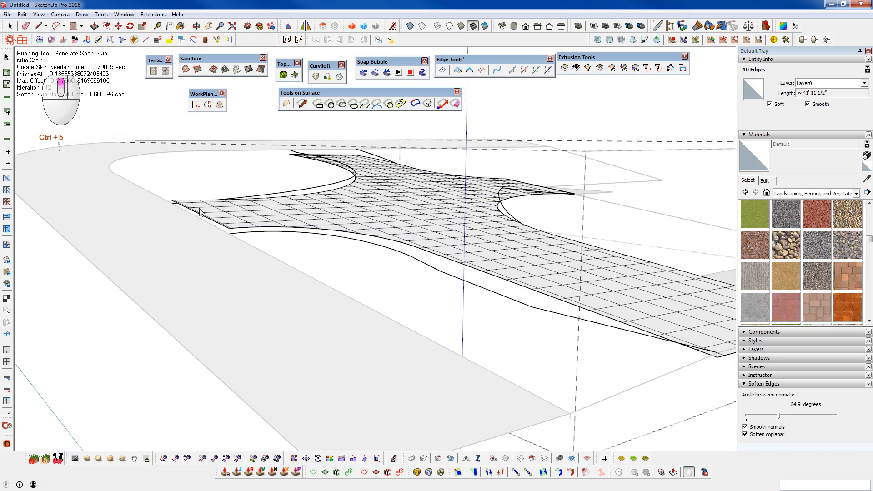
- Examine how the relaxed soap skin follows its boundary and meets the neighbouring flat levels
middle_drag(323, 221, 150, 228)
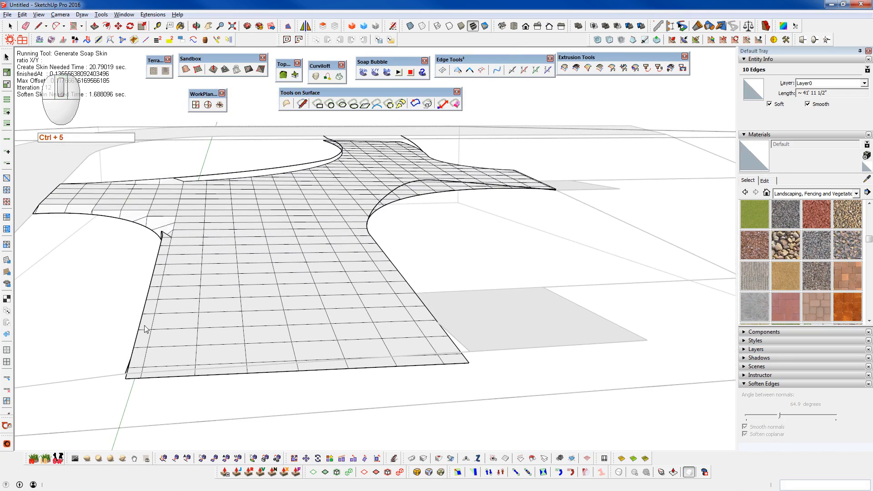
middle_drag(254, 361, 395, 269)
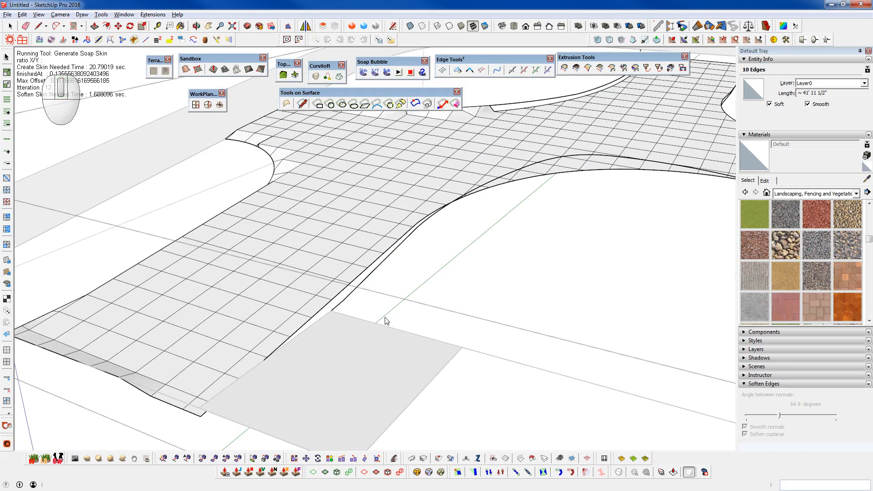
middle_drag(312, 342, 555, 255)
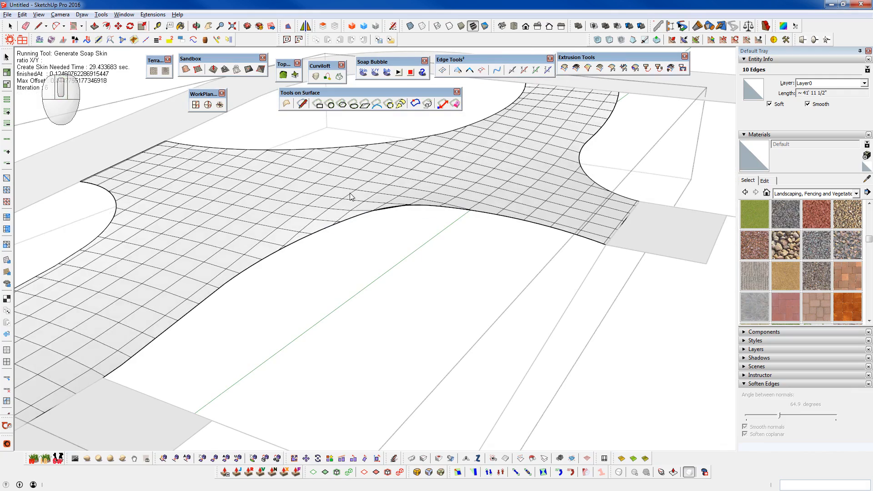
middle_drag(350, 196, 506, 216)
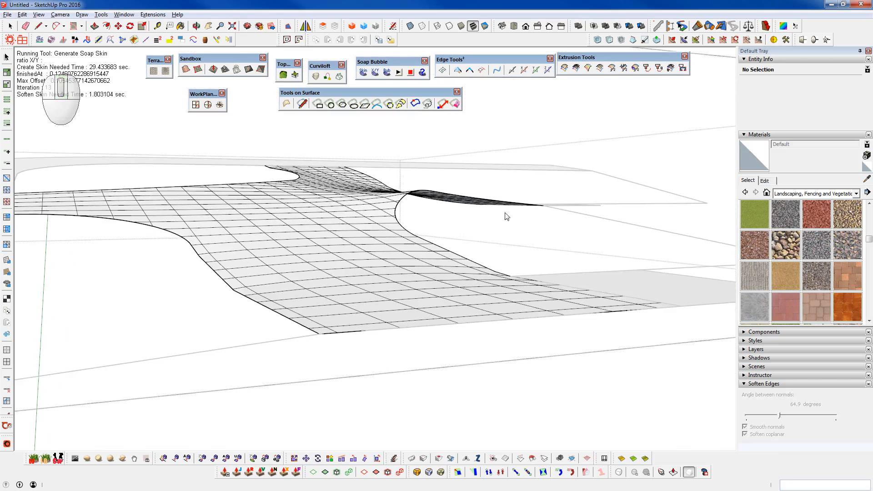
middle_drag(324, 230, 233, 382)
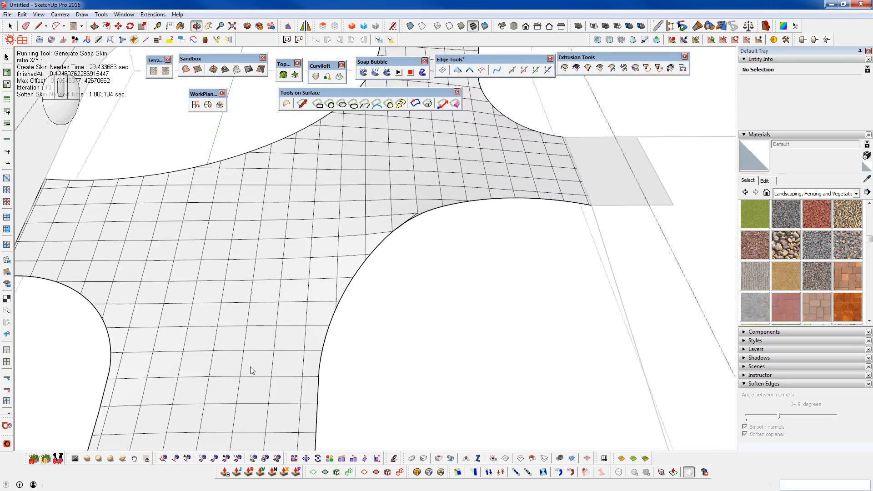
scroll(376, 171, down, 5)
scroll(339, 207, up, 4)
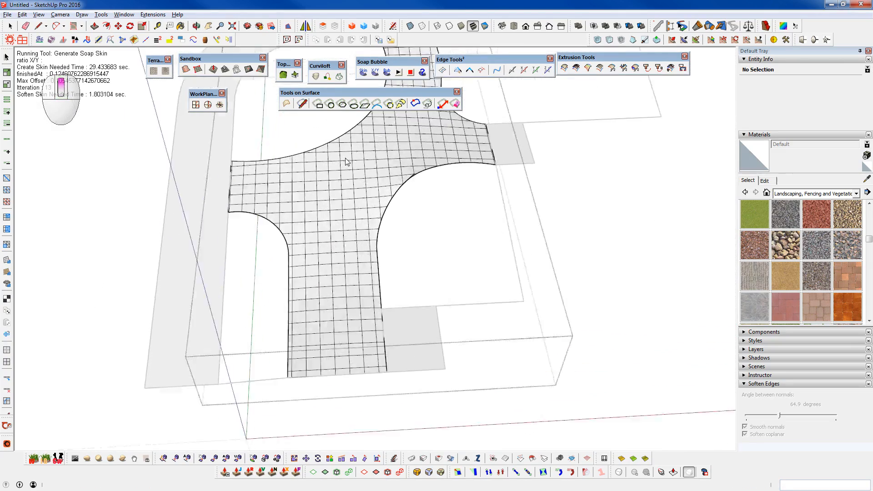
scroll(349, 168, up, 4)
scroll(350, 178, down, 3)
- Soften and smooth the whole skin's edges with an angle between normals of about 78.5 degrees
key(space)
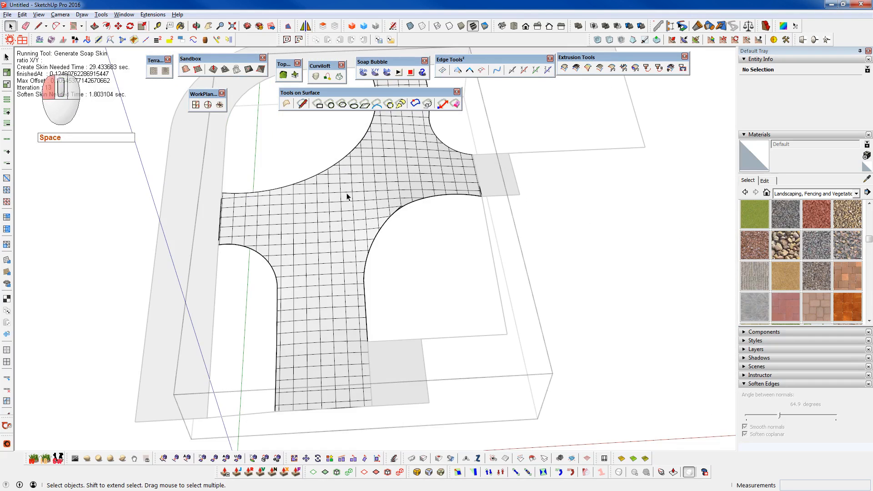
triple_click(347, 197)
drag(773, 422, 787, 415)
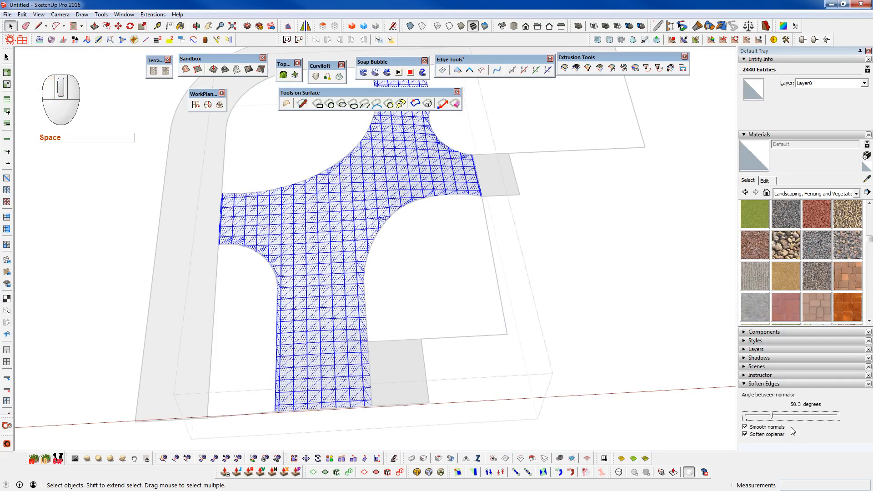
click(375, 323)
middle_drag(375, 323, 337, 233)
scroll(351, 195, up, 5)
scroll(311, 245, down, 8)
shift+middle_drag(279, 275, 216, 272)
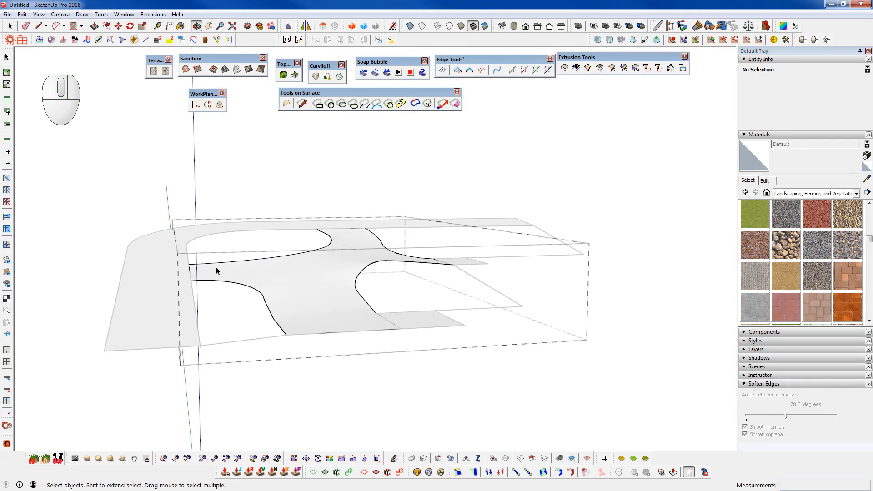
- Paint the smoothed skin with Asphalt New from the Asphalt and Concrete materials
click(804, 194)
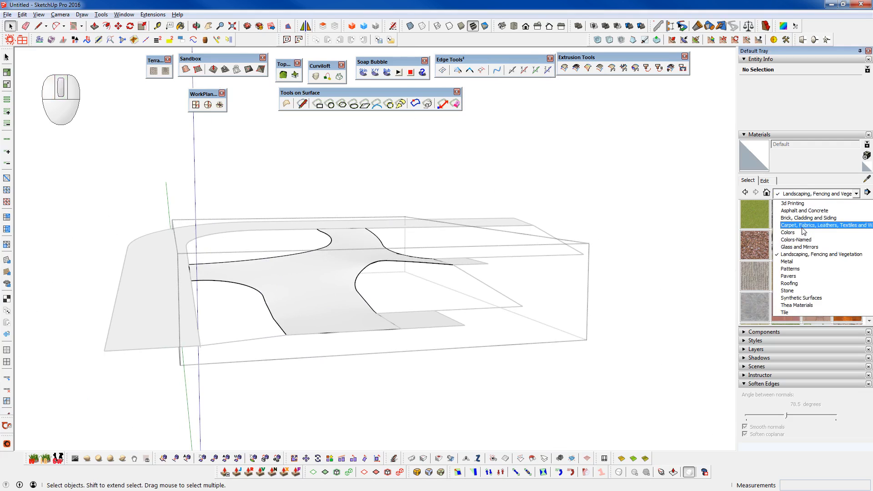
click(801, 210)
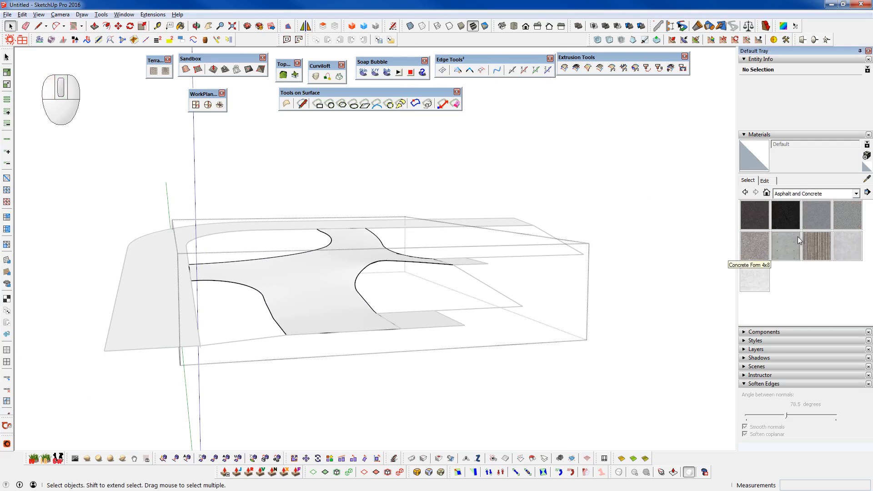
click(760, 225)
middle_drag(352, 317, 332, 350)
double_click(326, 348)
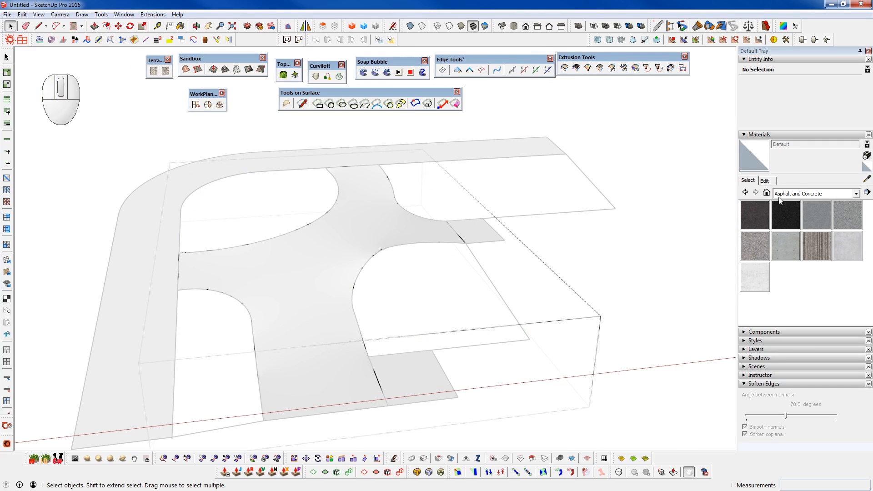
key(b)
click(344, 409)
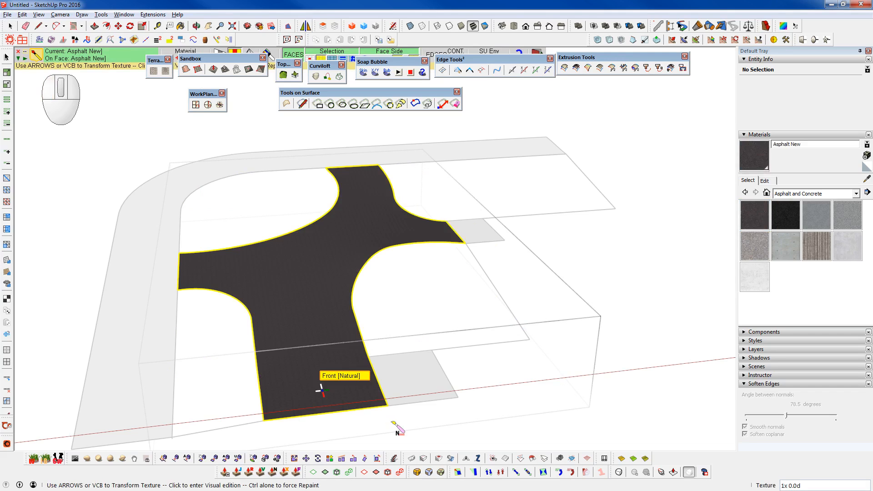
- Scale up the asphalt texture on the skin in visual mode and leave the skin's group
scroll(312, 318, up, 5)
click(305, 305)
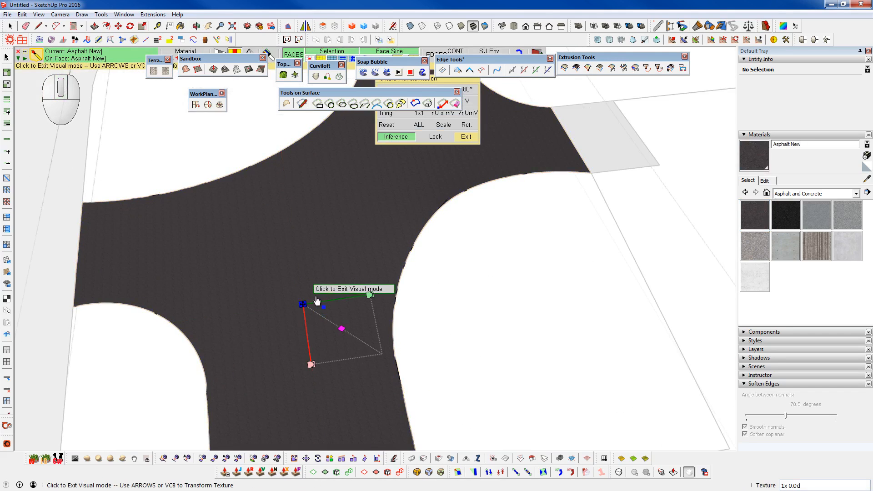
drag(343, 332, 417, 380)
middle_drag(347, 243, 336, 264)
scroll(335, 264, down, 3)
key(space)
click(575, 378)
middle_drag(364, 318, 517, 206)
key(shift+c)
- Examine the asphalt surface and its connections to the surrounding strips across the whole site
scroll(345, 237, up, 5)
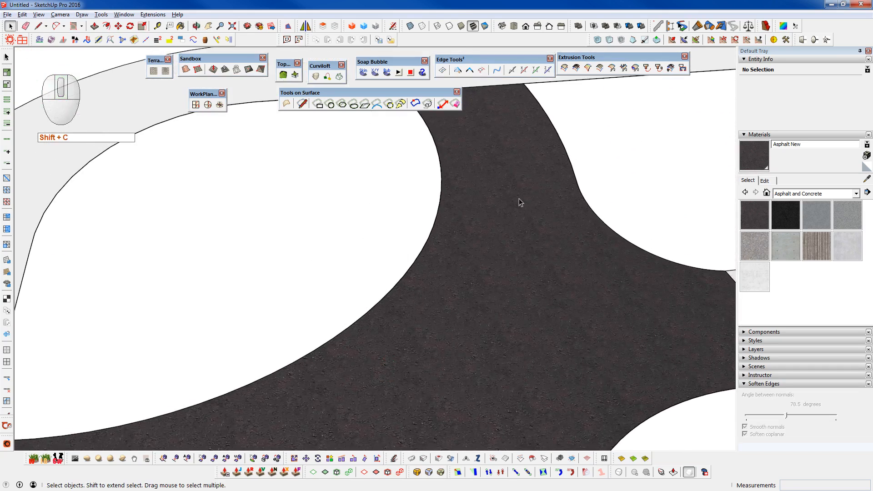
scroll(479, 269, down, 5)
shift+middle_drag(479, 268, 425, 182)
middle_drag(414, 381, 389, 387)
shift+middle_drag(342, 404, 427, 337)
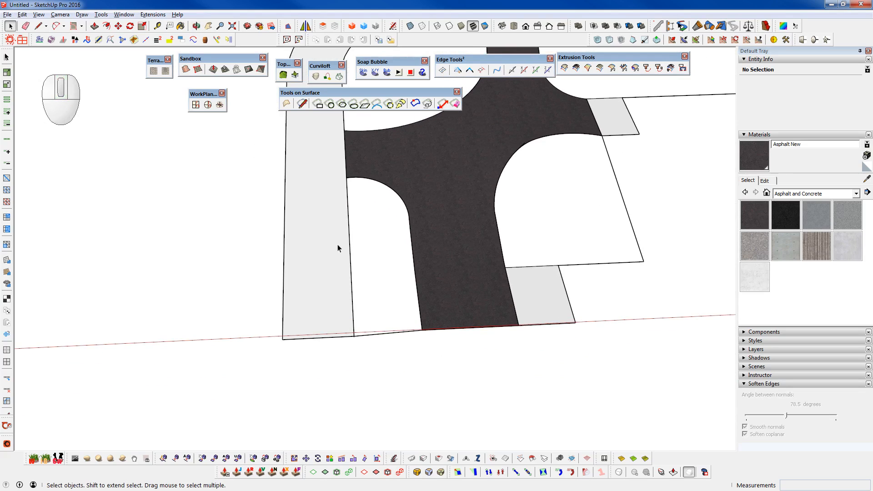
key(shift+z)
middle_drag(561, 180, 425, 278)
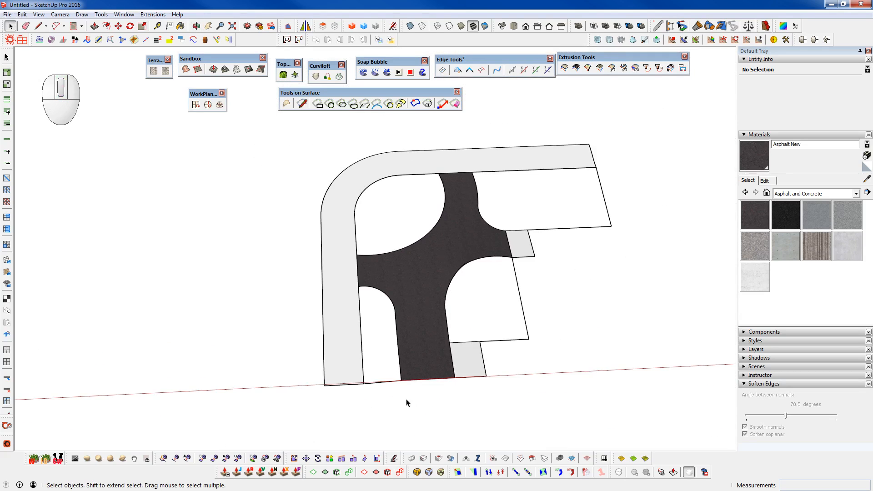
scroll(418, 356, up, 4)
shift+middle_drag(310, 167, 316, 310)
- Draw a small rectangle of about 10' 7" by 13' 10" outside the curved strip and make it a group
key(ctrl+r)
click(220, 294)
click(252, 292)
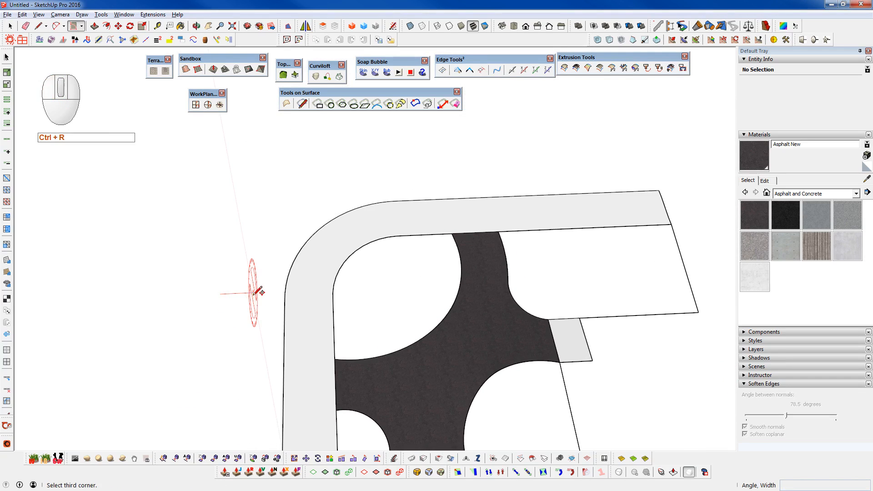
click(252, 326)
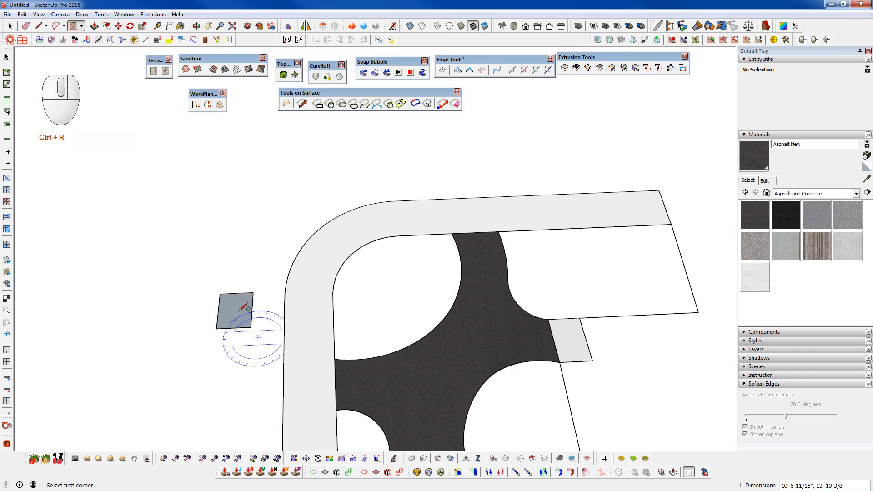
key(space)
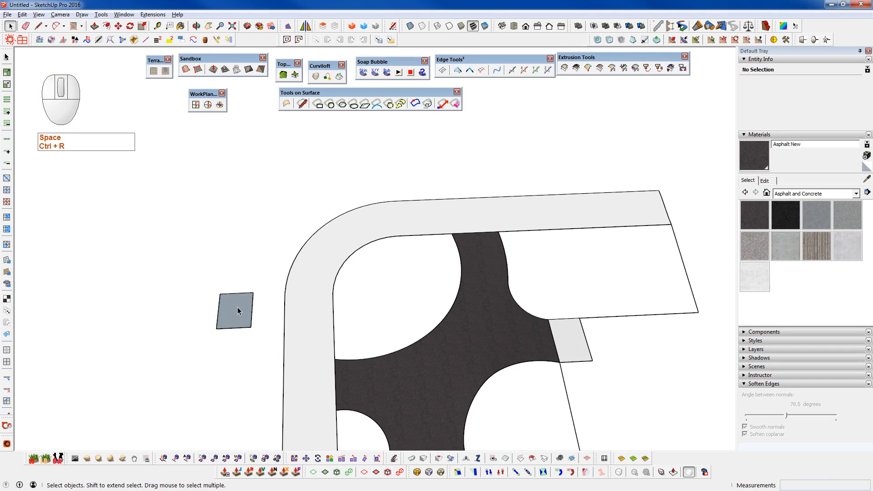
mouse_move(238, 307)
middle_down()
mouse_move(238, 361)
mouse_move(242, 312)
middle_up()
double_click(242, 310)
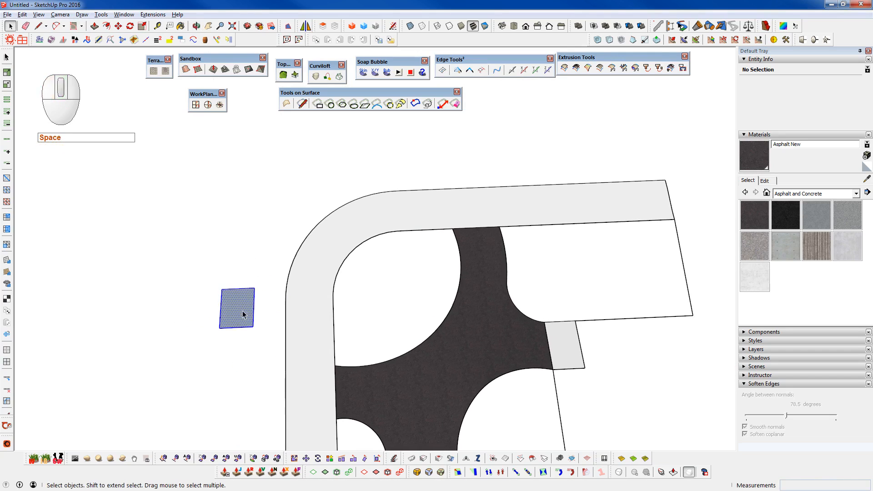
scroll(249, 318, up, 2)
key(shift+g)
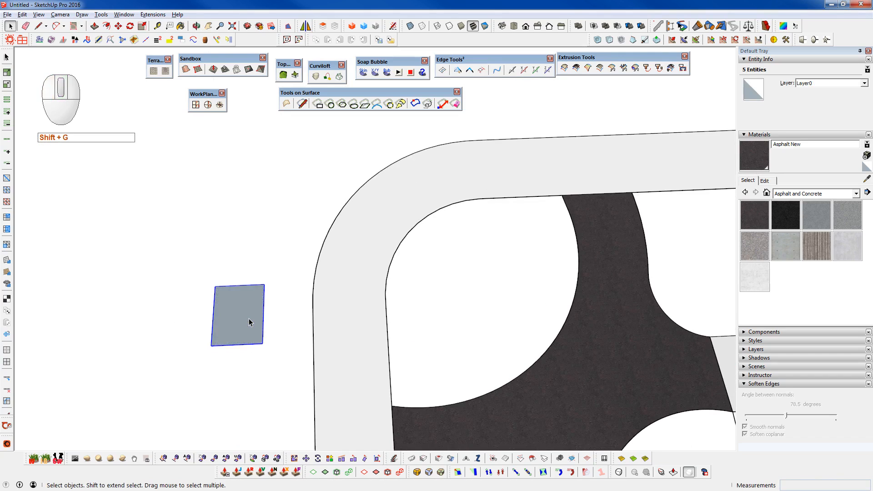
- Trace the straight part of the curved strip's inner edge from the asphalt corner with a line, inside the small rectangle's group
double_click(250, 322)
middle_drag(316, 322, 326, 276)
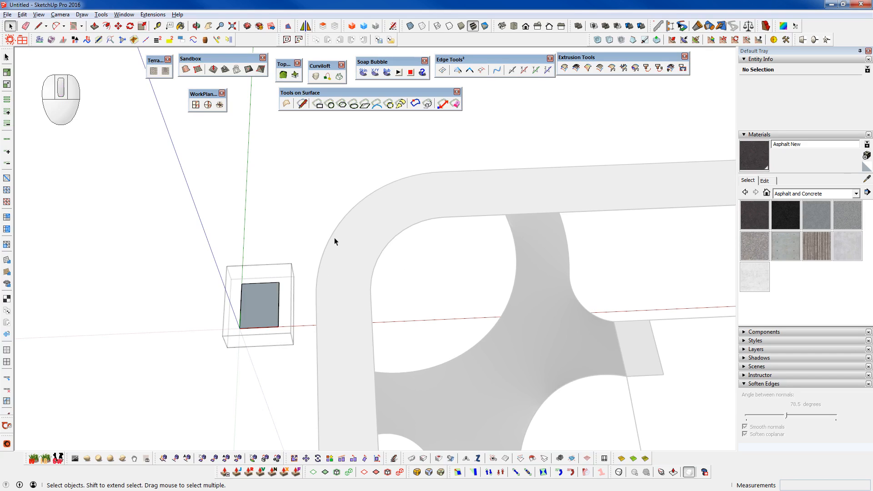
scroll(446, 384, up, 3)
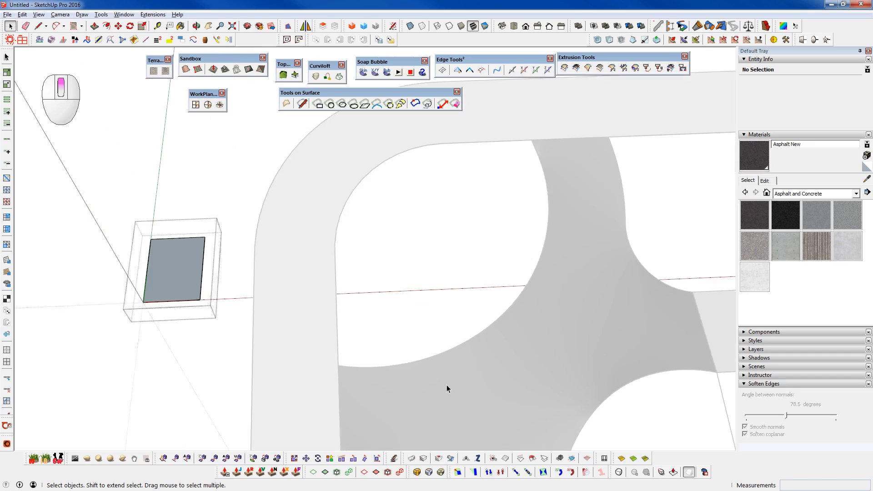
middle_drag(504, 341, 515, 384)
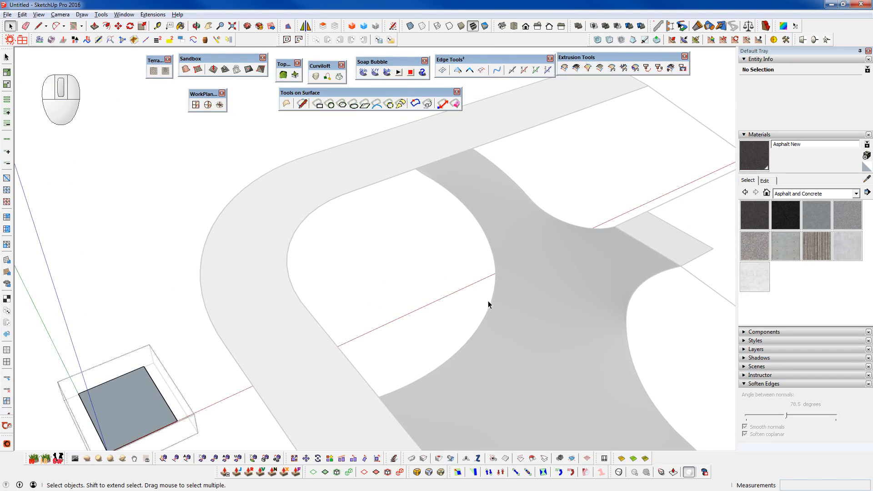
middle_drag(561, 357, 448, 396)
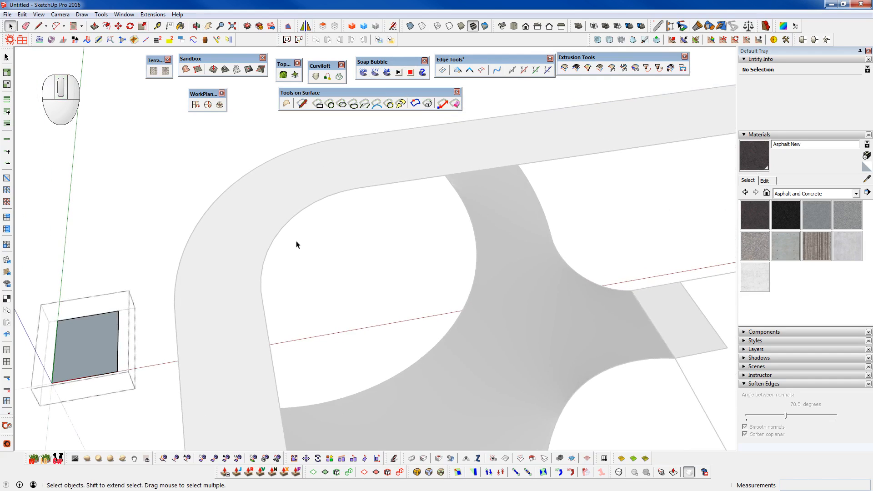
scroll(457, 180, up, 4)
key(q)
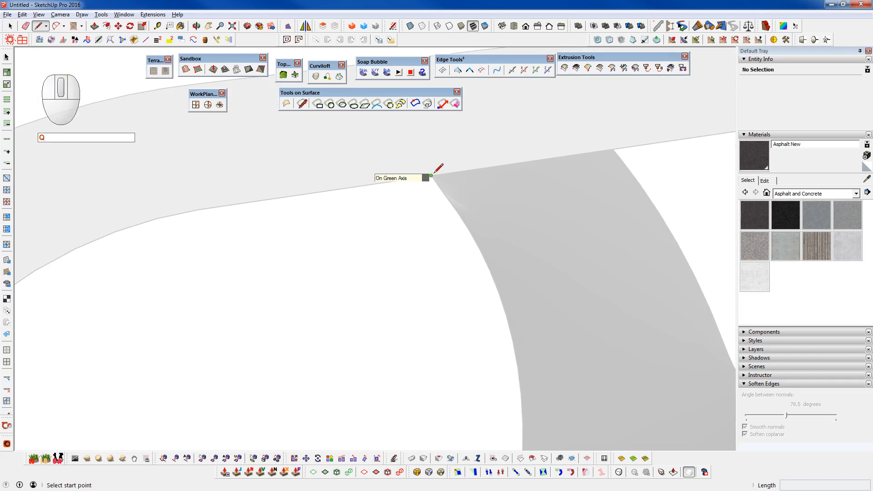
click(431, 175)
scroll(218, 200, down, 3)
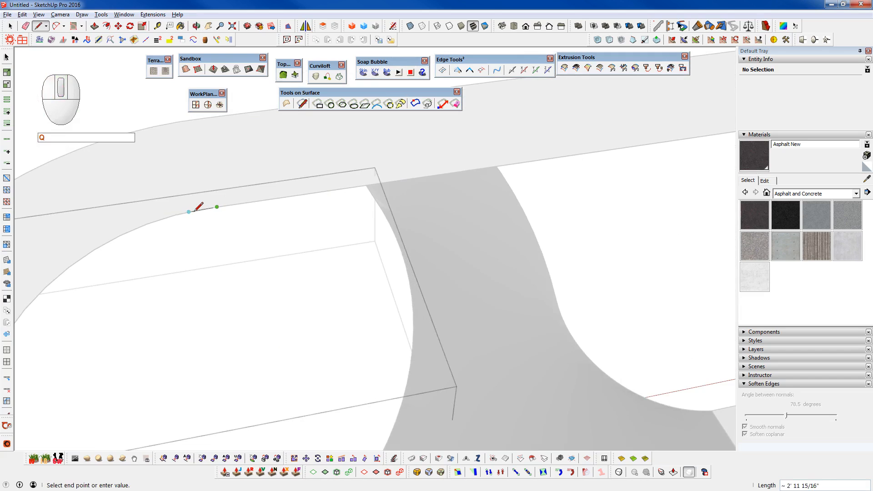
key(h)
scroll(195, 211, up, 3)
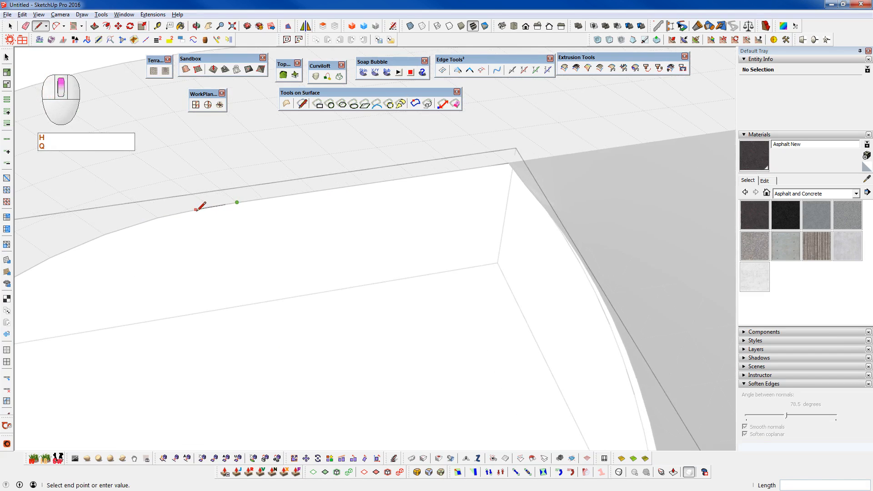
click(210, 206)
key(h)
scroll(353, 171, down, 3)
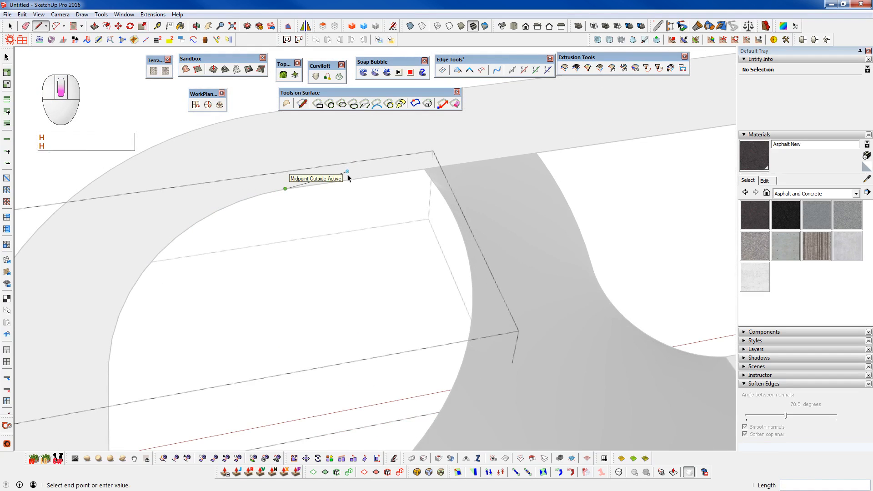
key(space)
- Leave the rectangle's group, open the curved strip's nested group and select its inner edge segment at the asphalt corner
scroll(371, 176, down, 1)
key(c)
click(405, 151)
double_click(358, 156)
click(358, 155)
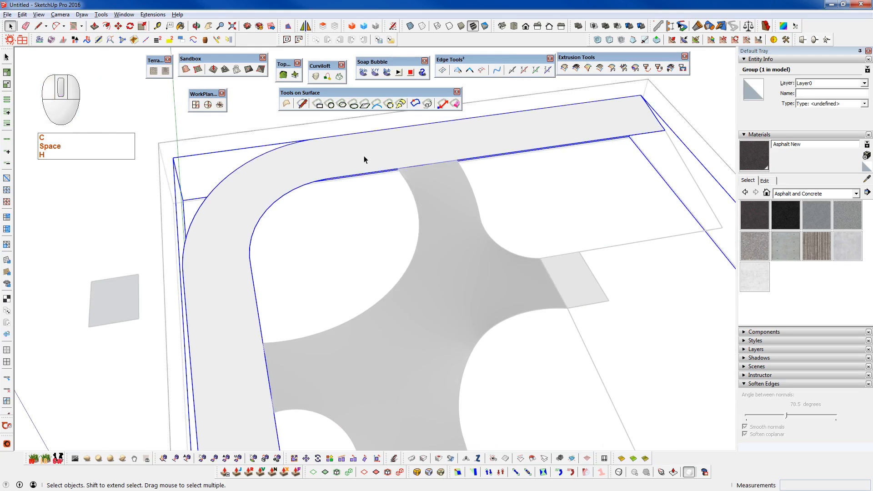
double_click(364, 156)
click(365, 156)
double_click(368, 155)
scroll(386, 160, up, 5)
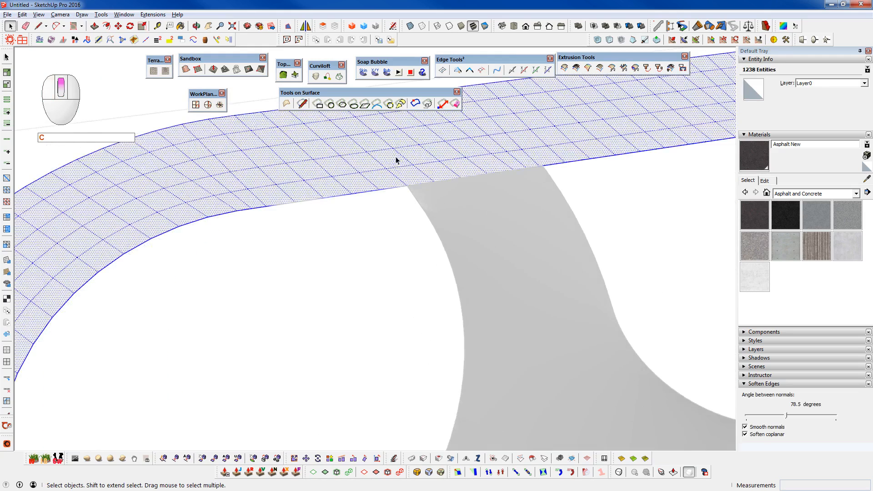
key(ctrl+space)
click(403, 189)
- Extend the selection with Path Select along the strip's curved inner edge to the other asphalt corner and copy the edges
scroll(406, 191, down, 5)
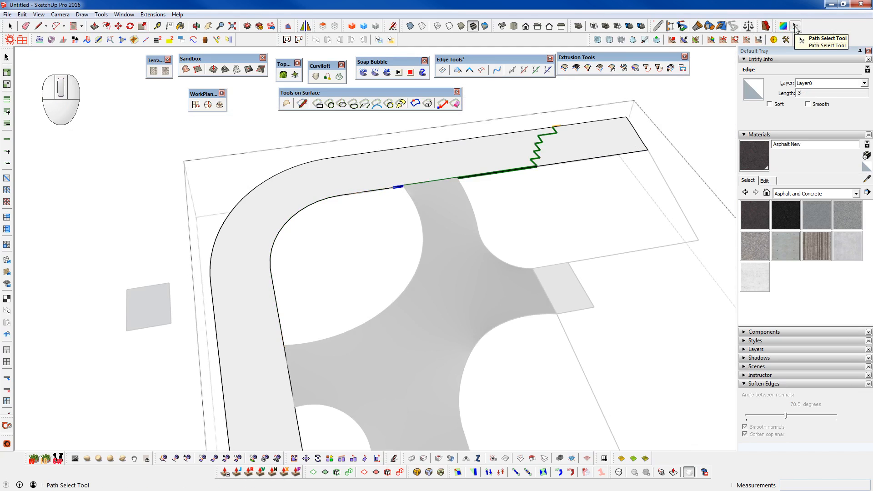
click(795, 27)
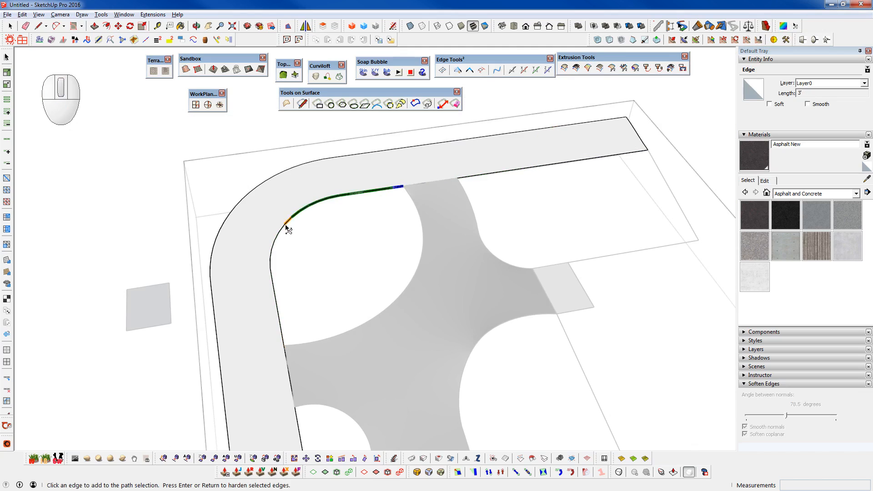
click(276, 243)
scroll(283, 337, up, 3)
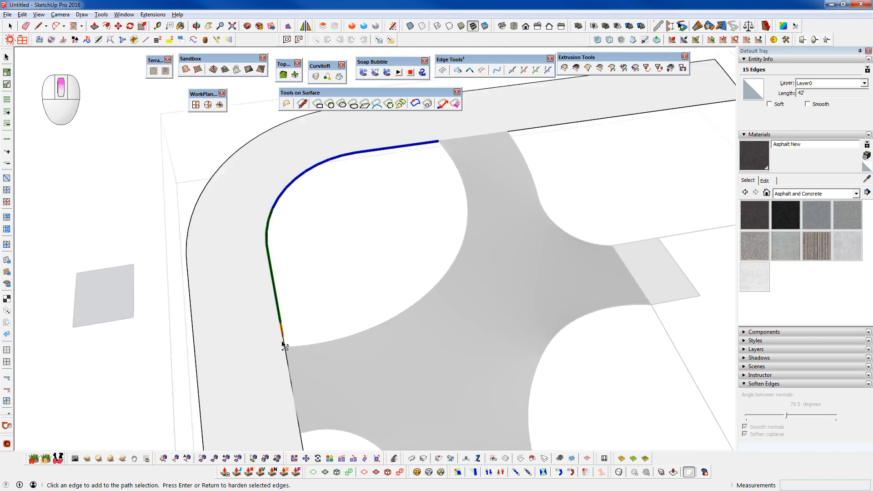
click(289, 354)
scroll(289, 354, down, 3)
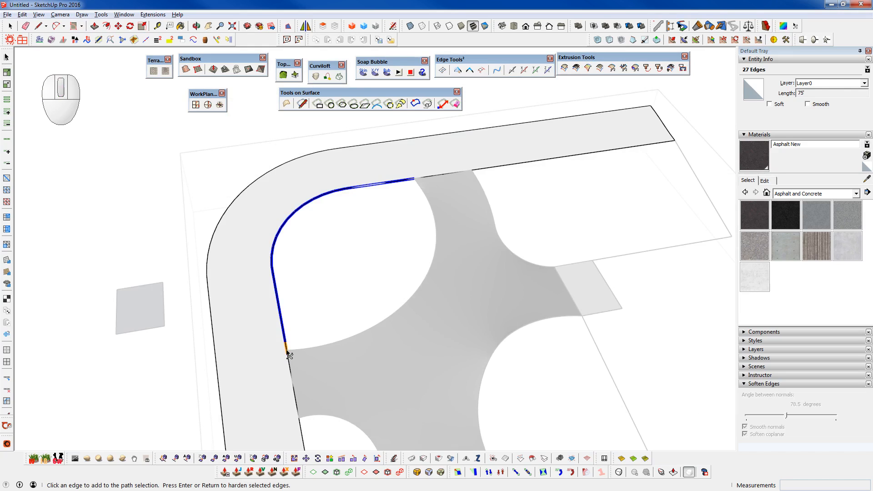
key(space)
middle_click(287, 354)
key(ctrl+c)
- Leave the strip's groups and paste the copied edges in place inside the small rectangle's group
click(155, 308)
key(c)
key(shift+c)
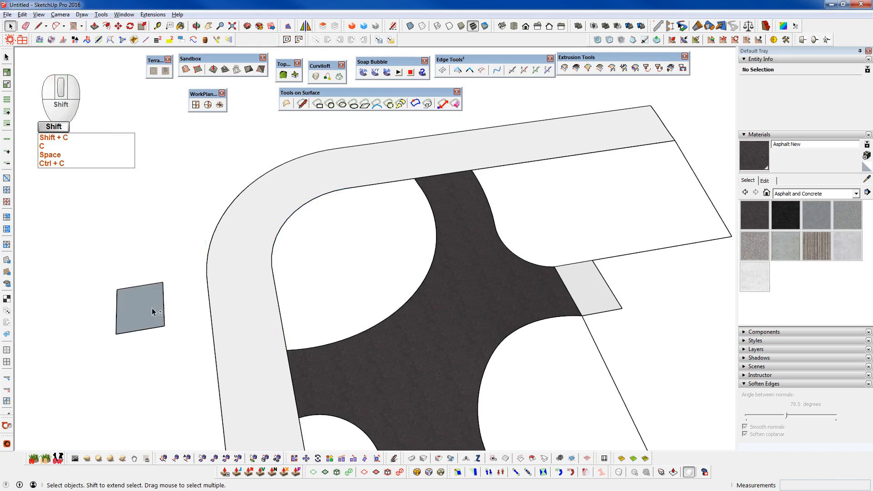
double_click(152, 307)
double_click(152, 307)
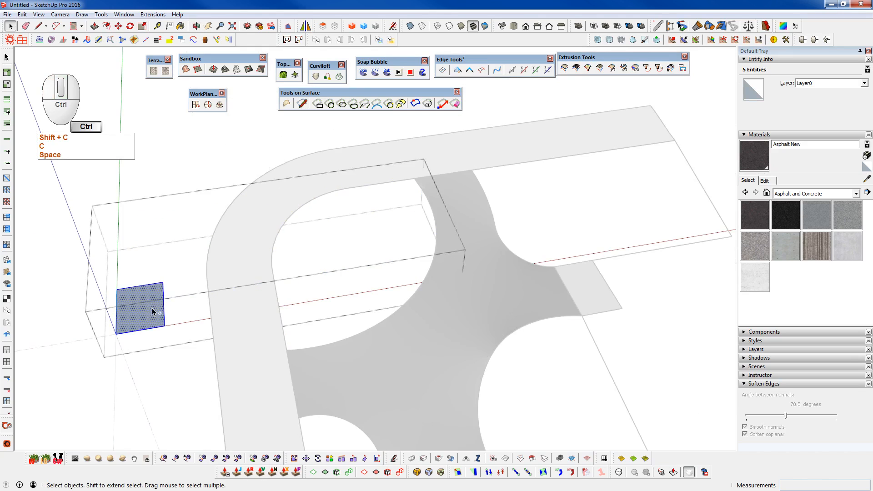
key(ctrl+5)
key(shift+v)
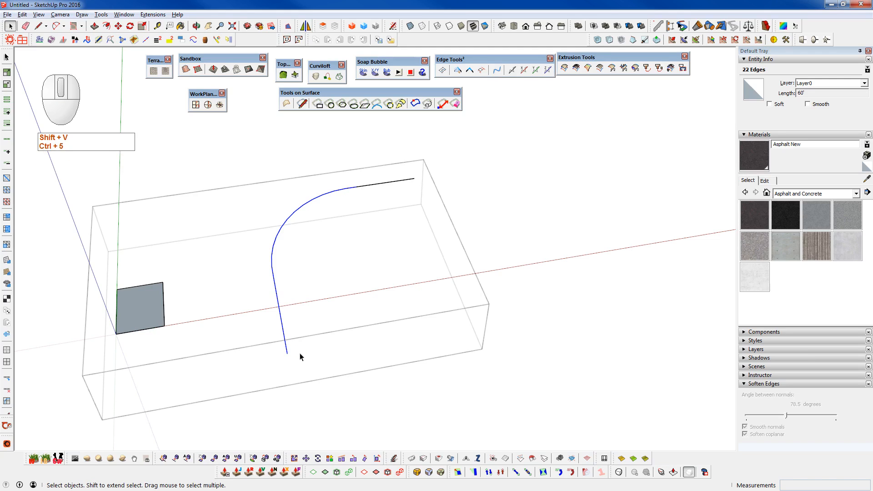
key(shift+c)
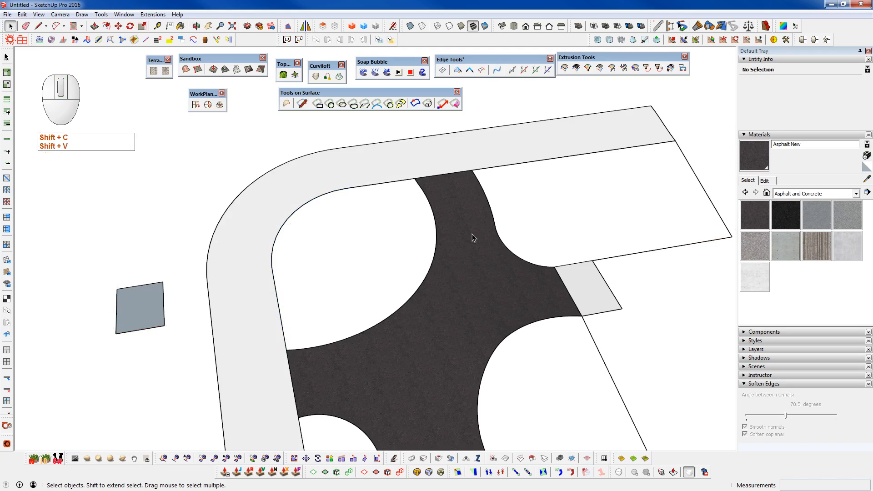
- Open the asphalt skin's group, select the concave edge facing the strip's bend with Path Select, and copy it
double_click(441, 284)
double_click(441, 284)
triple_click(441, 284)
key(ctrl+space)
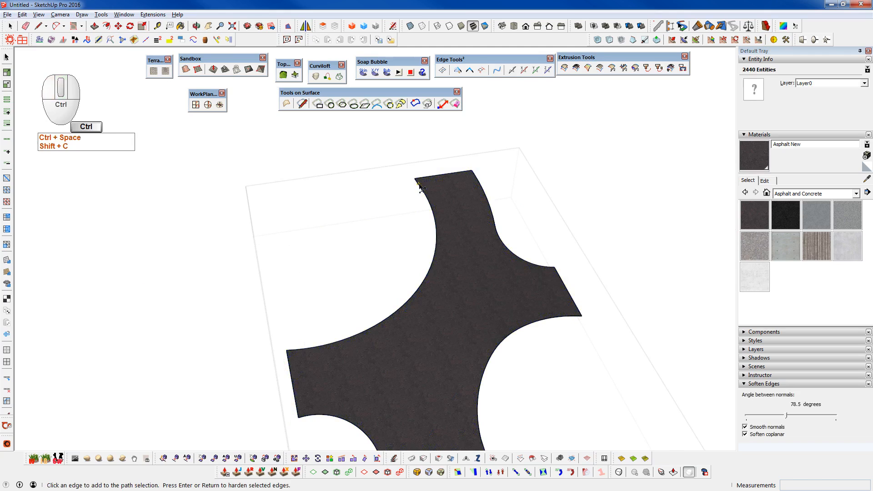
click(420, 184)
scroll(419, 186, up, 4)
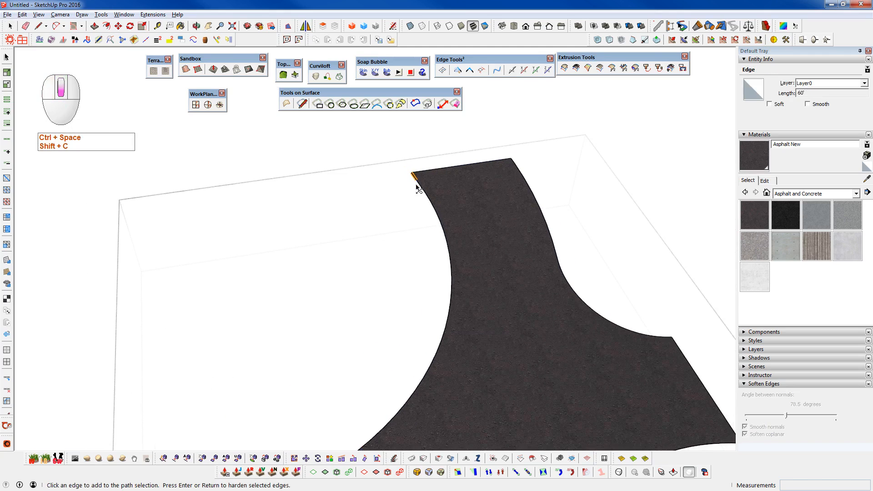
click(415, 397)
scroll(374, 329, up, 3)
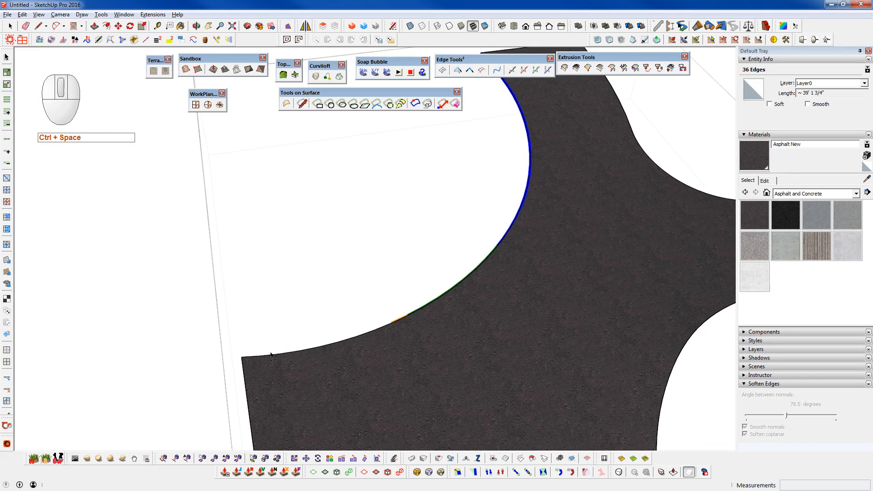
scroll(246, 361, up, 4)
ctrl+click(241, 361)
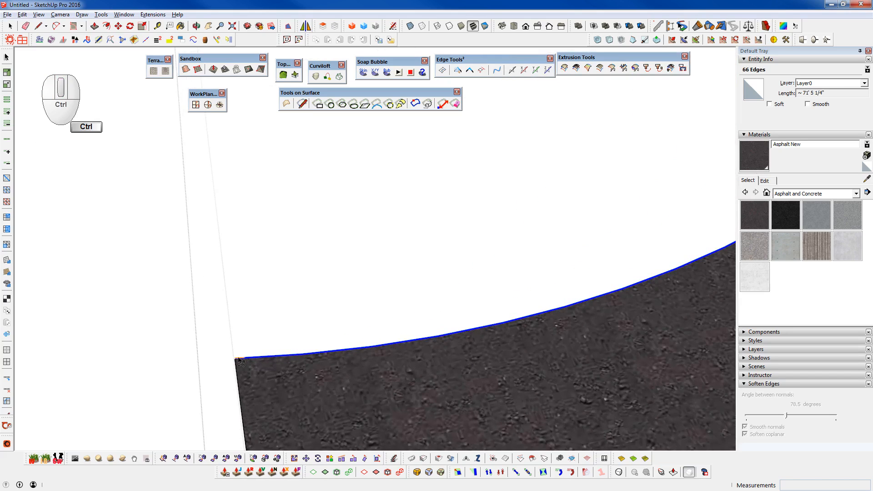
key(shift+c)
key(ctrl+c)
- Leave the skin's group and paste the asphalt edge in place inside the rectangle's group to close the leaf-shaped outline
scroll(242, 359, down, 6)
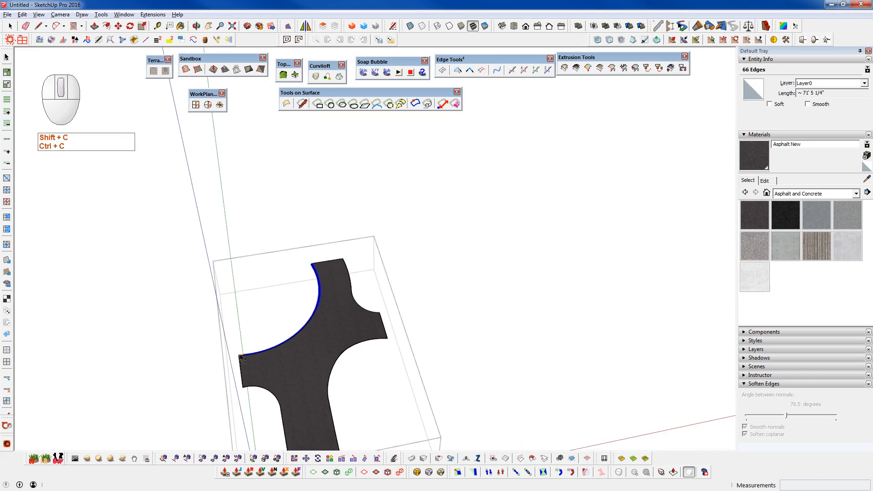
key(shift+c)
scroll(242, 359, up, 3)
click(119, 325)
key(space)
click(117, 323)
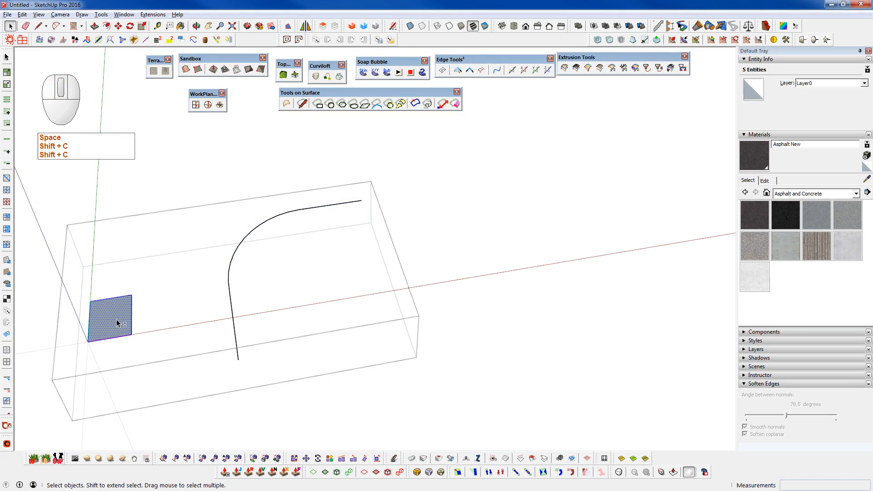
key(v)
scroll(231, 362, up, 2)
scroll(231, 362, up, 1)
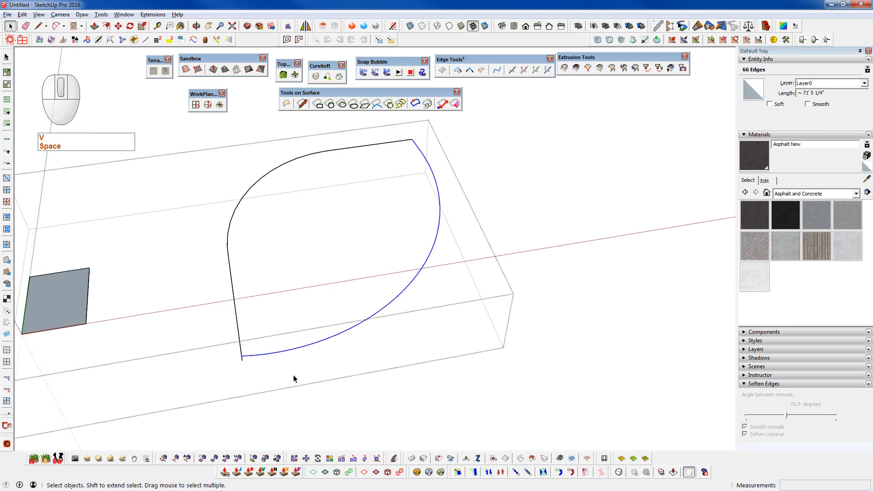
- Erase the stray curves overshooting the leaf-shaped outline and inspect it for open edge gaps
click(483, 70)
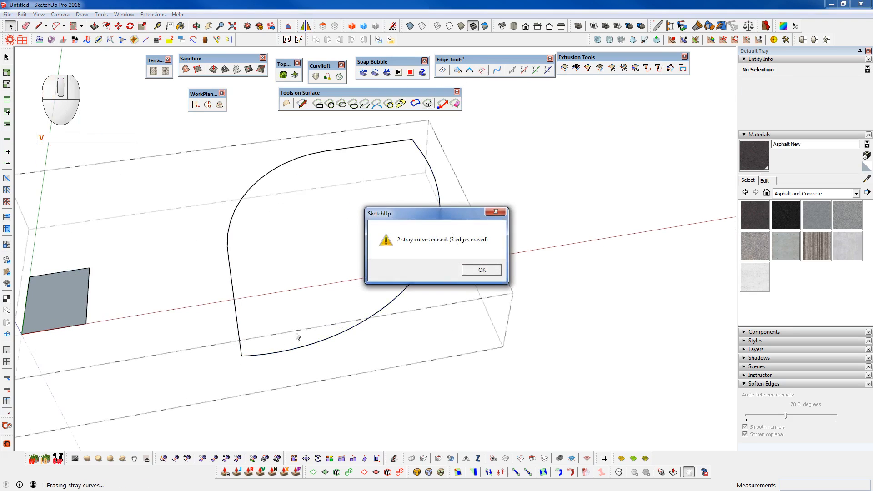
click(482, 270)
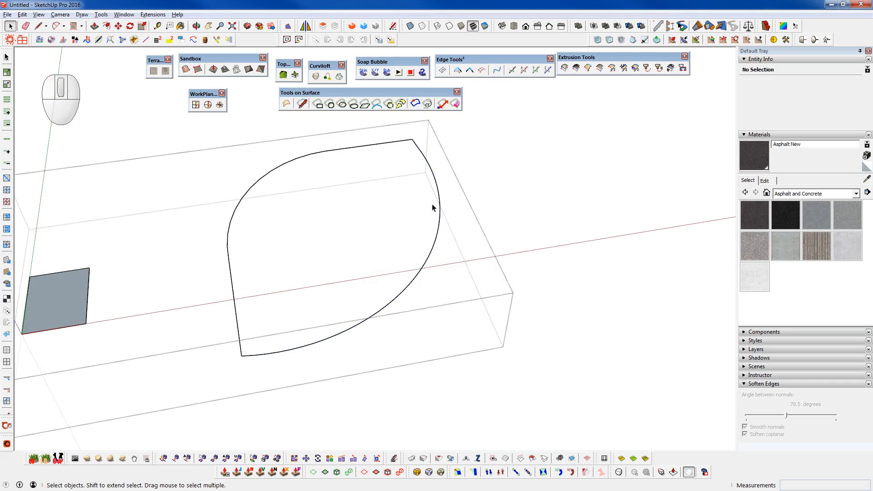
scroll(377, 325, down, 1)
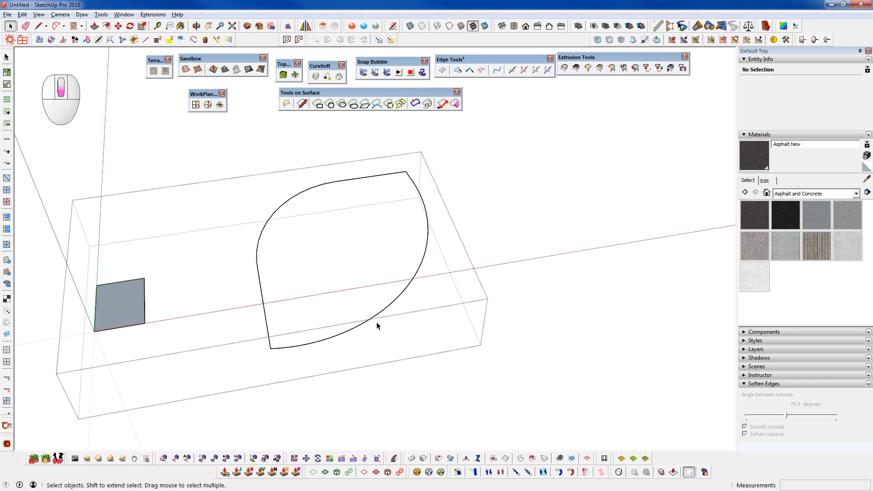
click(457, 70)
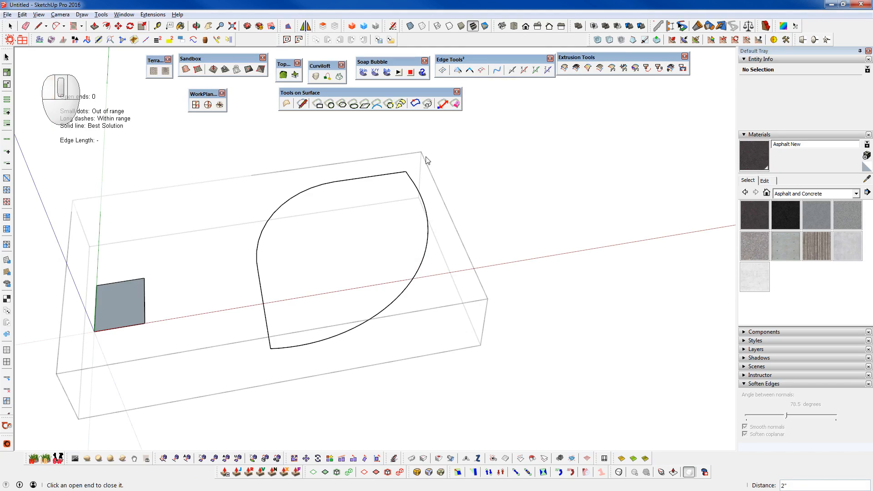
key(space)
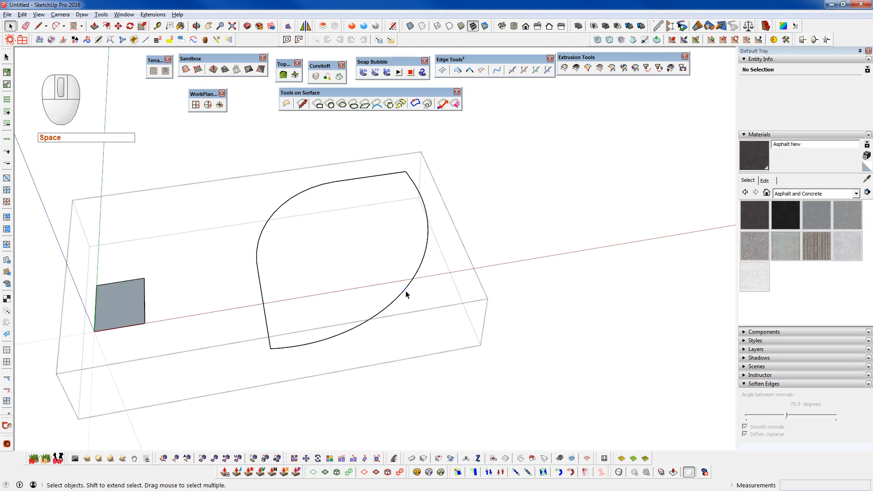
- Generate a soap skin with 10 divisions across the leaf-shaped outline
click(407, 293)
click(364, 72)
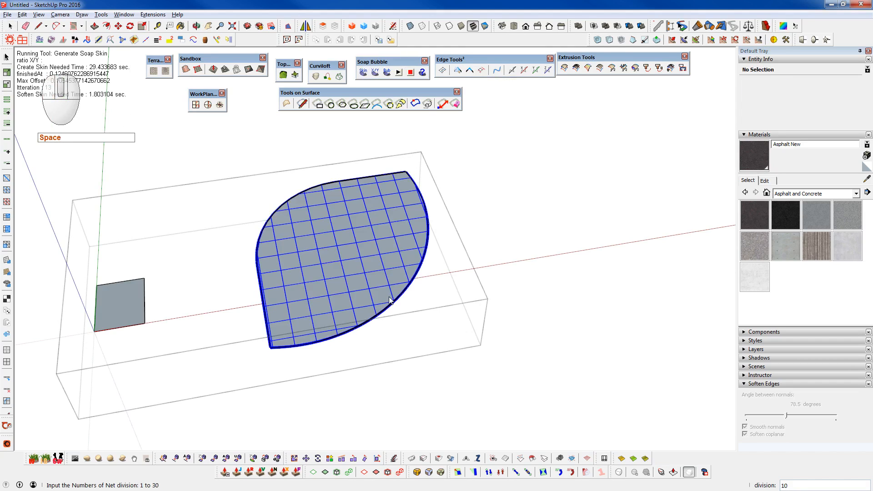
key(Return)
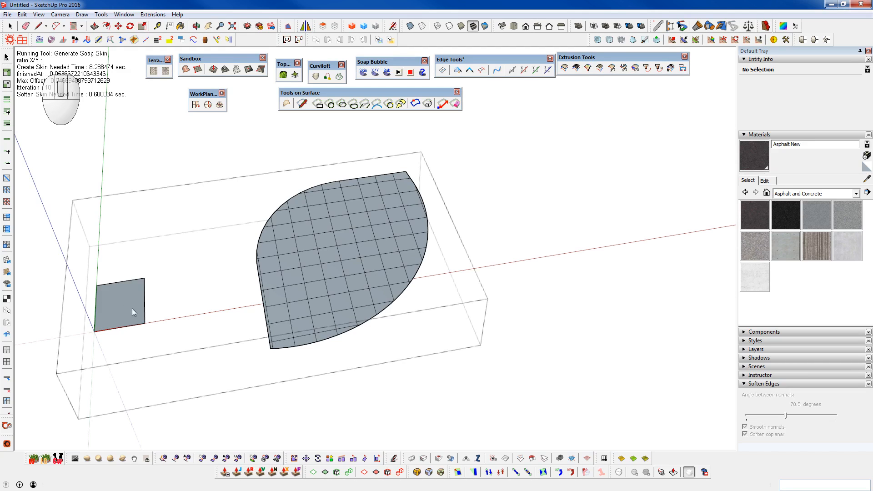
- Open the new leaf-shaped skin's group, select its entire mesh and reverse its faces
middle_drag(100, 288, 124, 297)
middle_drag(166, 269, 139, 297)
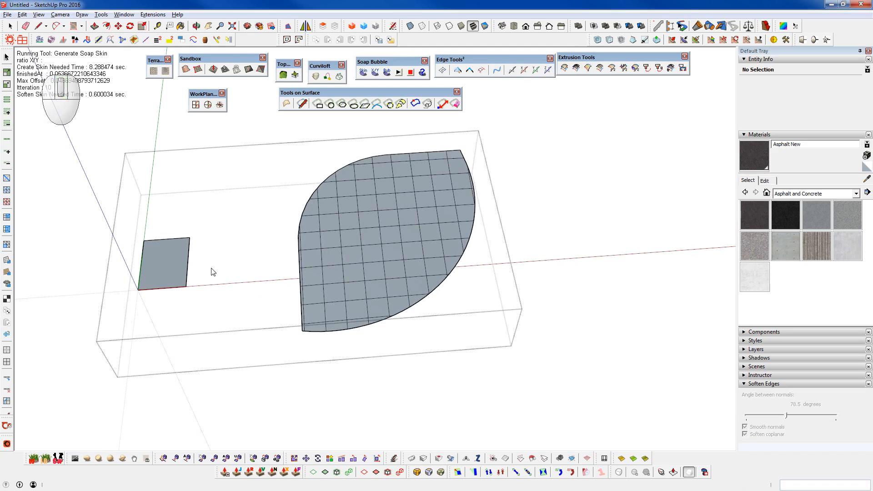
middle_click(365, 271)
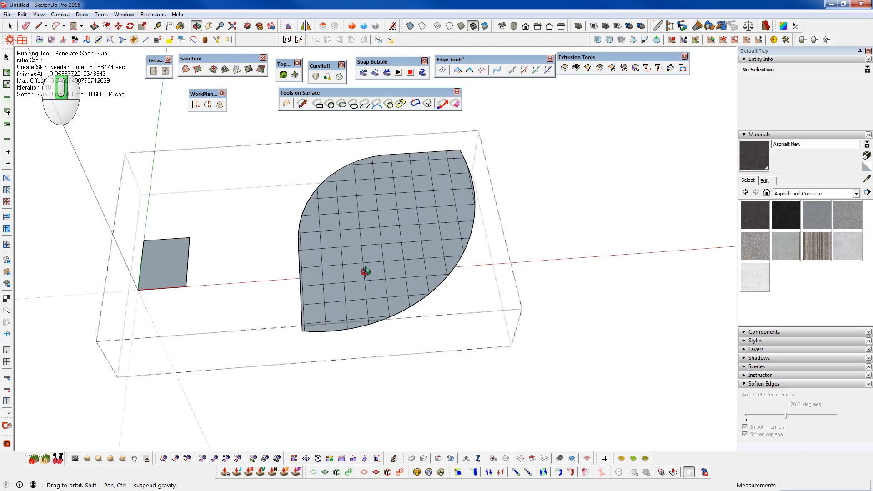
key(space)
double_click(376, 248)
triple_click(376, 247)
key(shift+f)
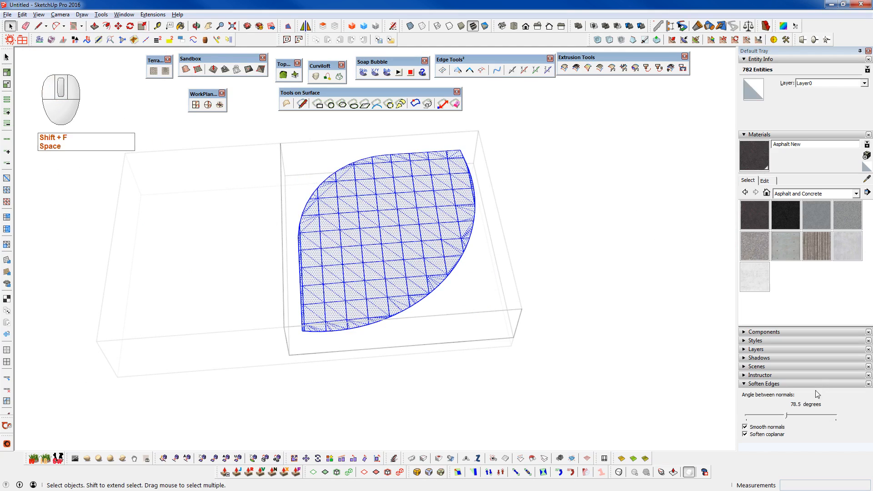
- Soften the leaf-shaped skin's edges at 98.7 degrees between normals and leave its group
click(797, 416)
click(505, 377)
key(shift+c)
middle_drag(390, 279, 458, 298)
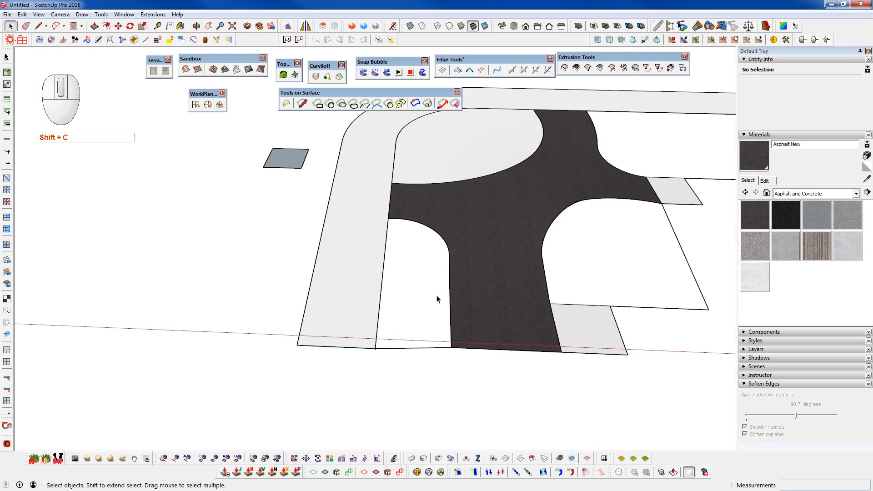
- Open the outer strip's group, select its straight inner edge from the front corner, and copy it
double_click(370, 300)
click(370, 300)
double_click(374, 328)
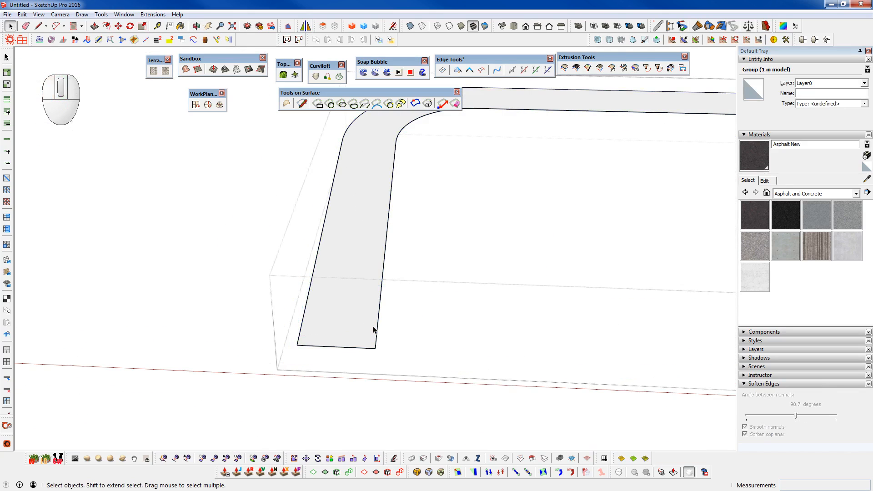
key(ctrl+space)
key(space)
key(ctrl+space)
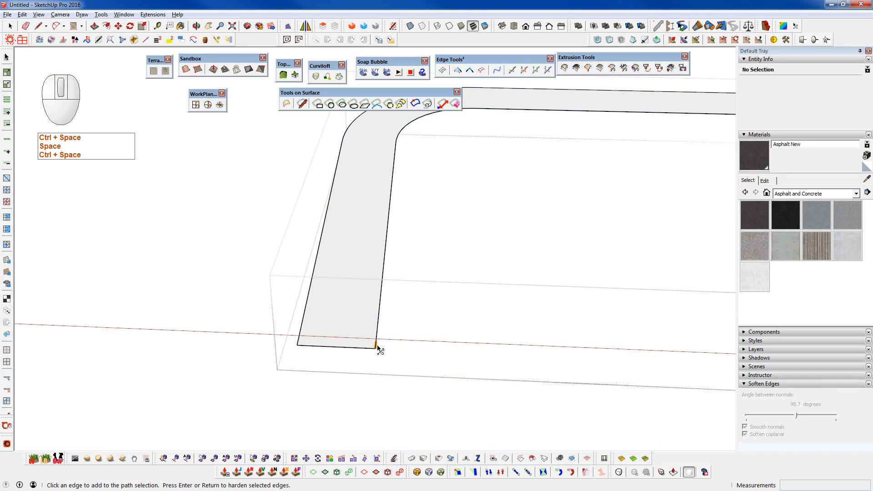
click(390, 193)
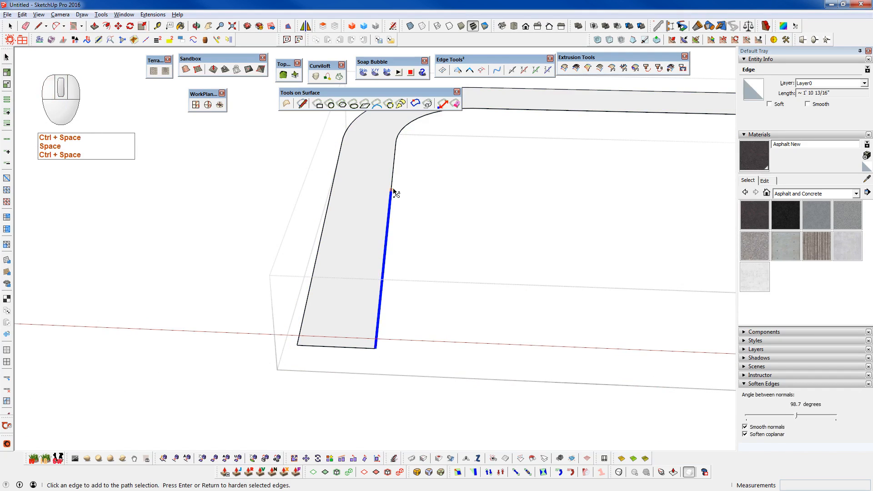
key(c)
- Leave the strip's group, paste the straight edge in place inside the small rectangle's group, and close that group
key(shift+c)
key(shift+c)
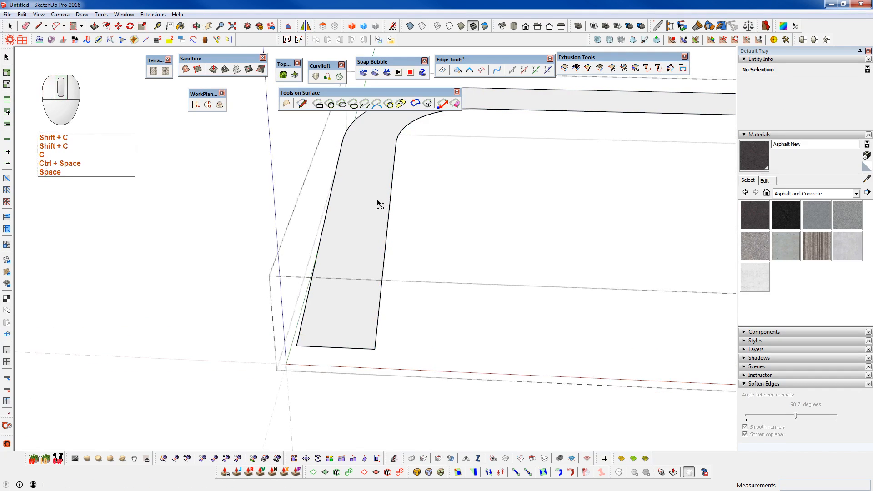
key(shift+c)
key(space)
key(shift+v)
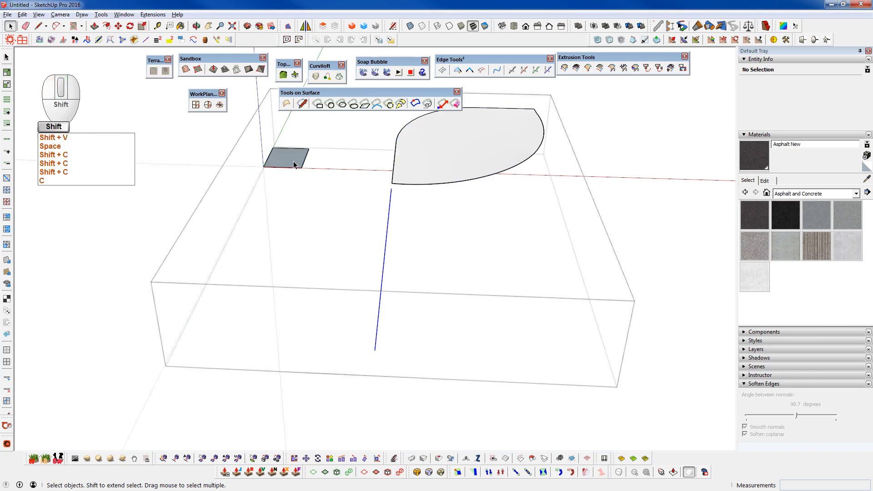
key(shift+c)
- Open the asphalt group, select the front-left boundary path from its front corner around the curve to the strip, and copy it
double_click(462, 337)
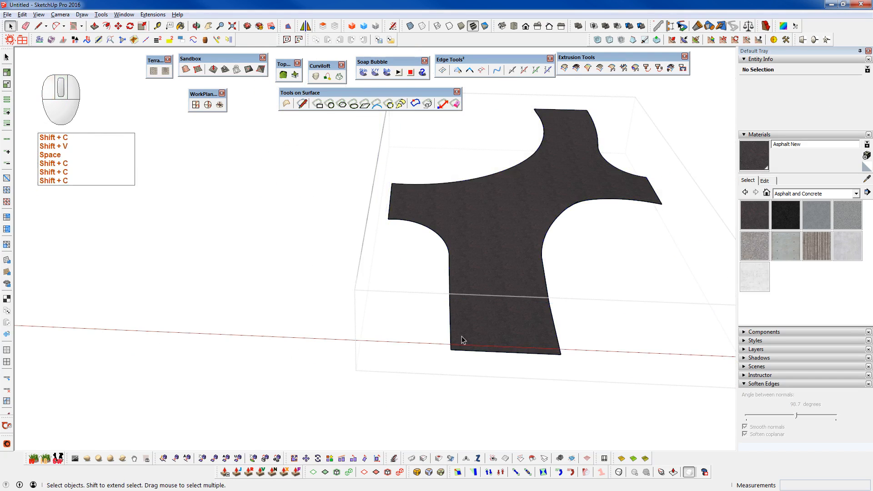
key(ctrl+space)
click(453, 350)
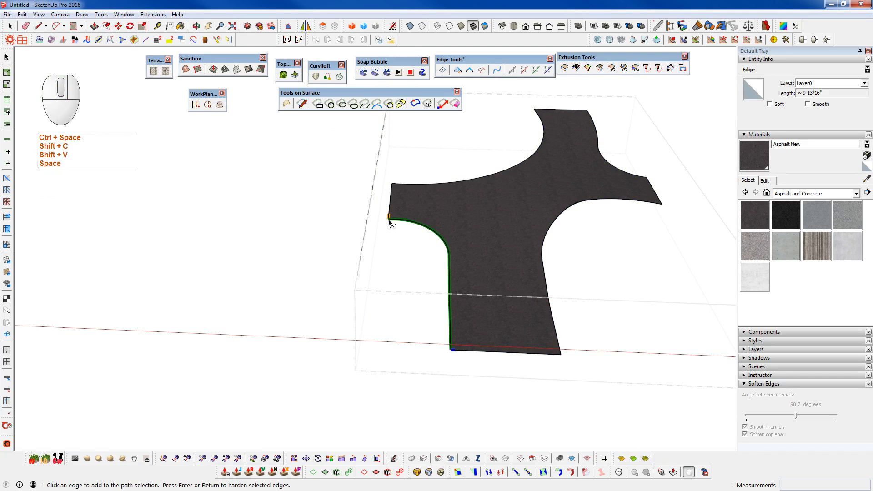
scroll(392, 224, up, 3)
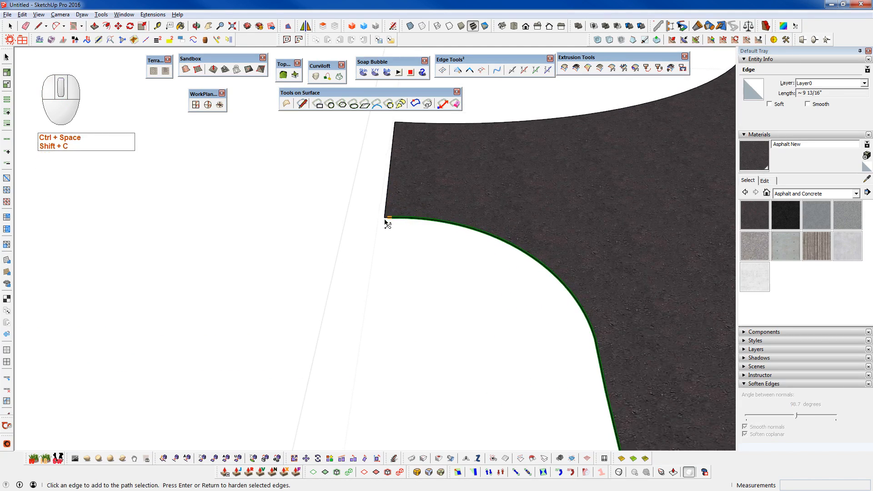
click(387, 221)
key(c)
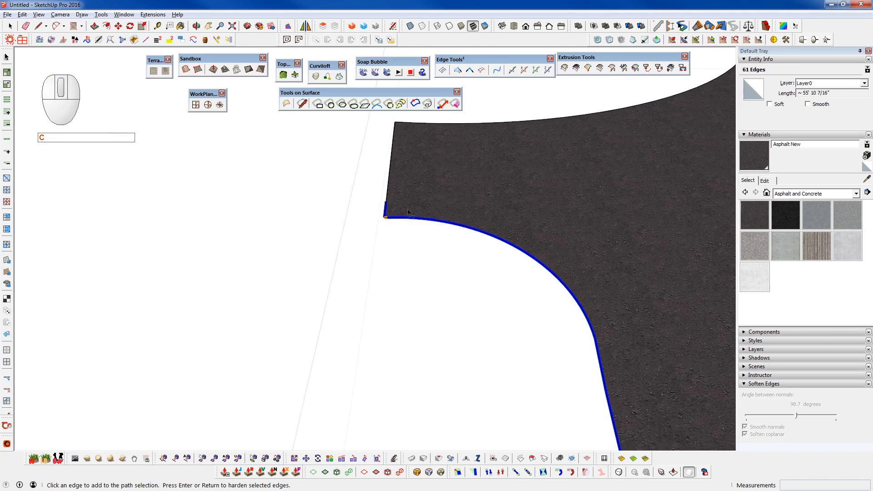
scroll(396, 219, down, 4)
key(c)
- Leave the asphalt group and paste the curved boundary in place inside the small rectangle's group
scroll(371, 228, down, 1)
key(shift+c)
key(space)
double_click(318, 151)
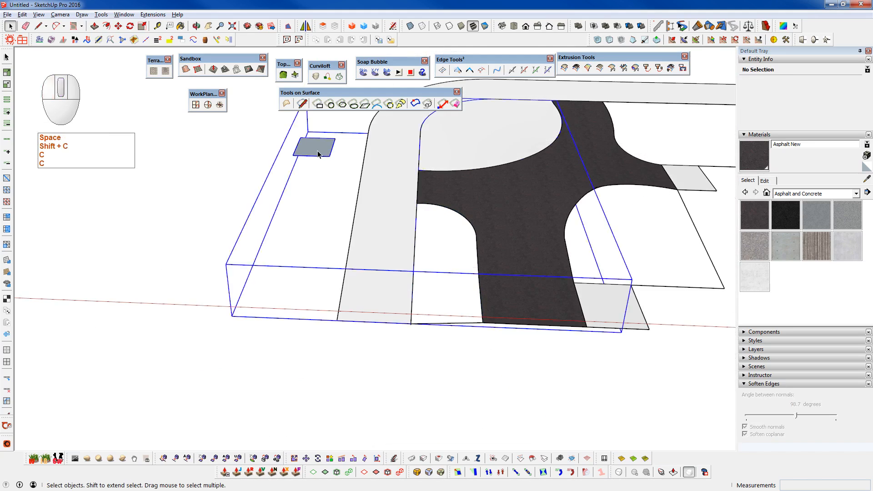
key(v)
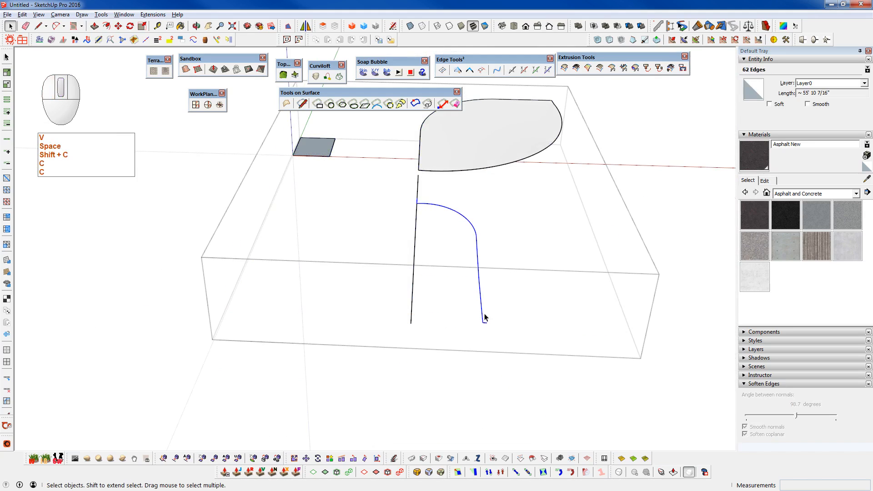
- Draw a line from the asphalt's front corner to the strip's inner front corner, closing the narrow outline's open front side
scroll(485, 318, up, 3)
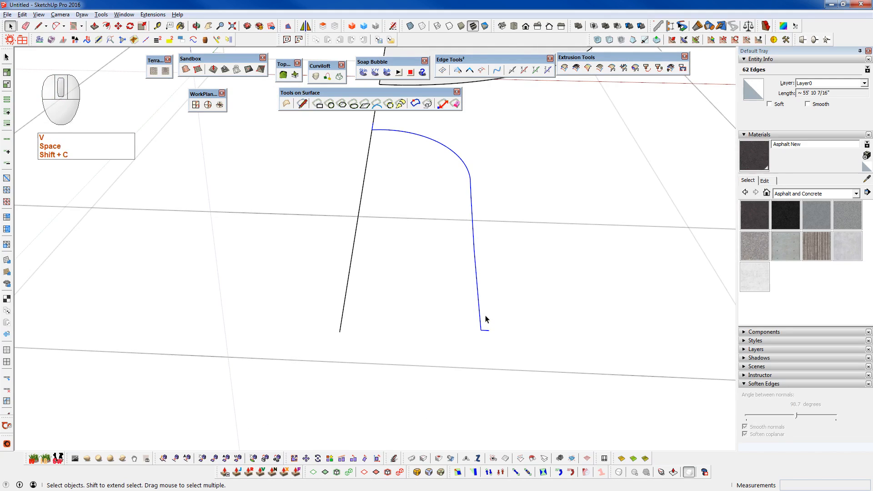
key(ctrl+5)
key(q)
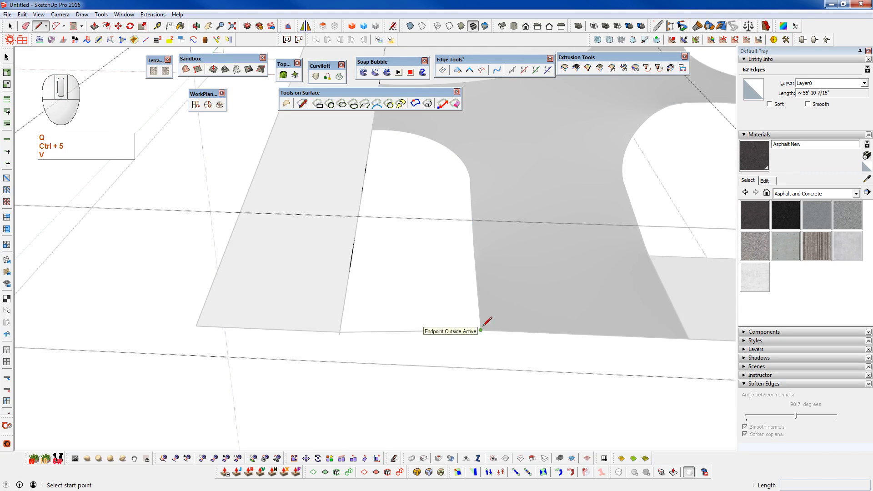
click(481, 330)
key(ctrl+5)
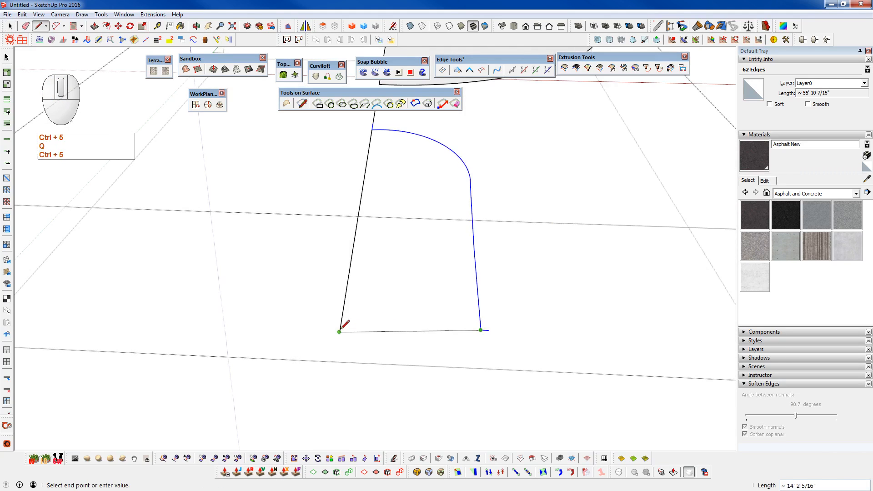
click(340, 326)
key(space)
middle_drag(342, 327, 343, 336)
middle_drag(437, 368, 465, 380)
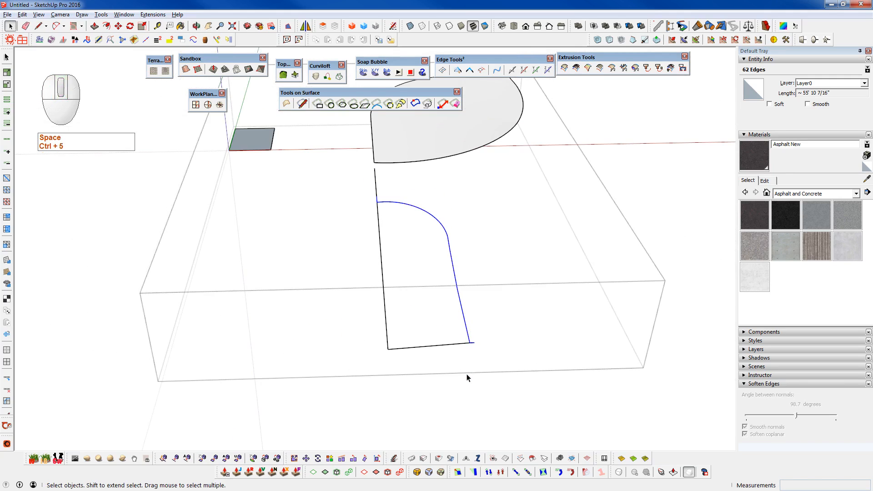
- Erase the stray curves overshooting the narrow round-cornered outline and inspect it for open edge gaps
key(alt+e)
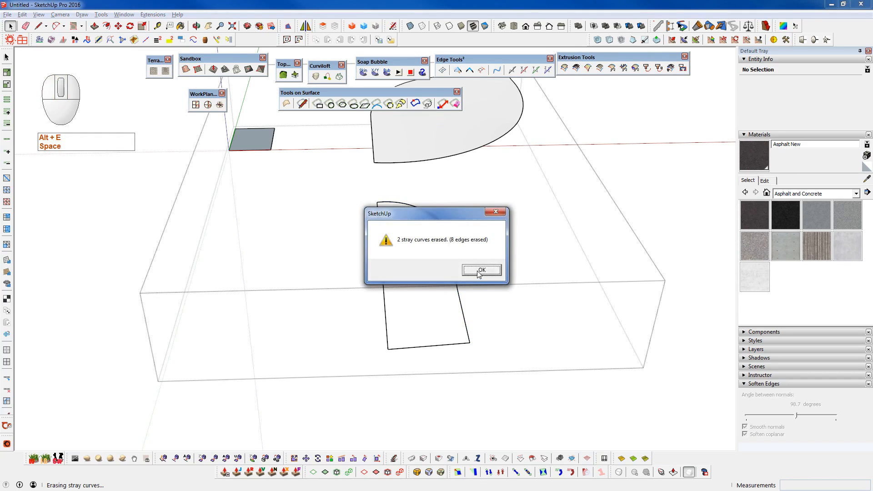
click(485, 272)
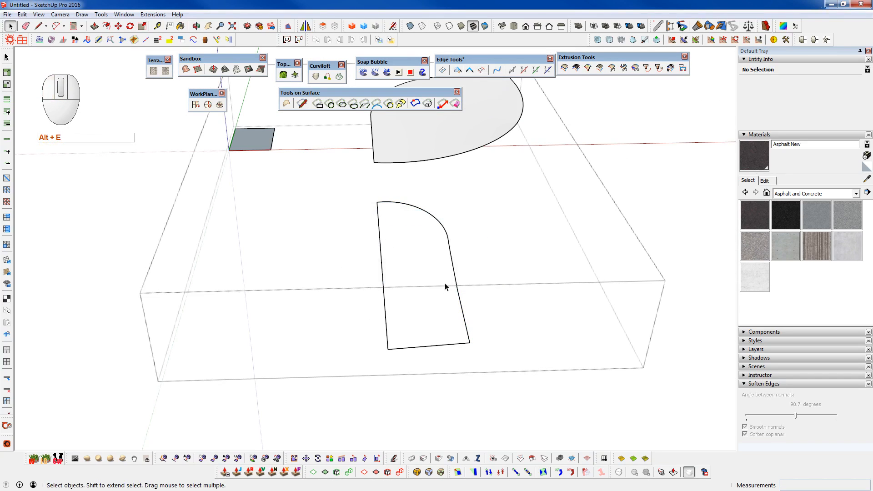
click(457, 71)
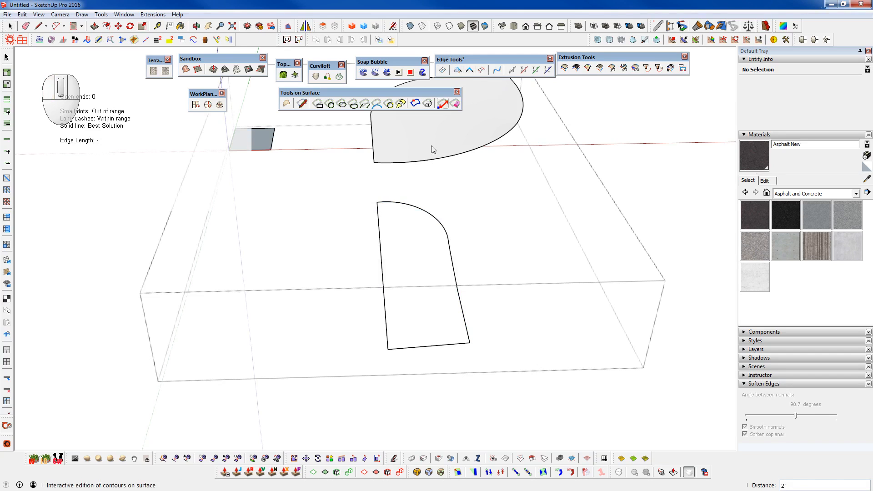
key(space)
- Generate a soap skin with 10 divisions across the narrow round-cornered outline
drag(347, 181, 490, 388)
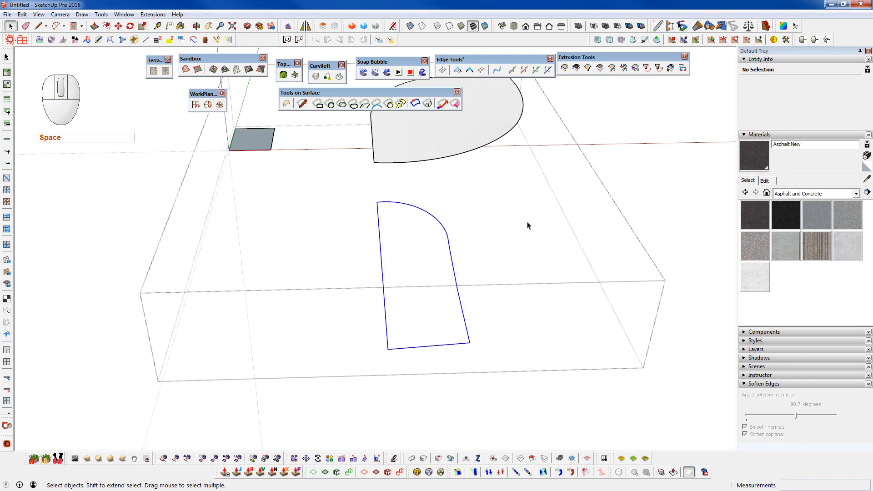
click(364, 72)
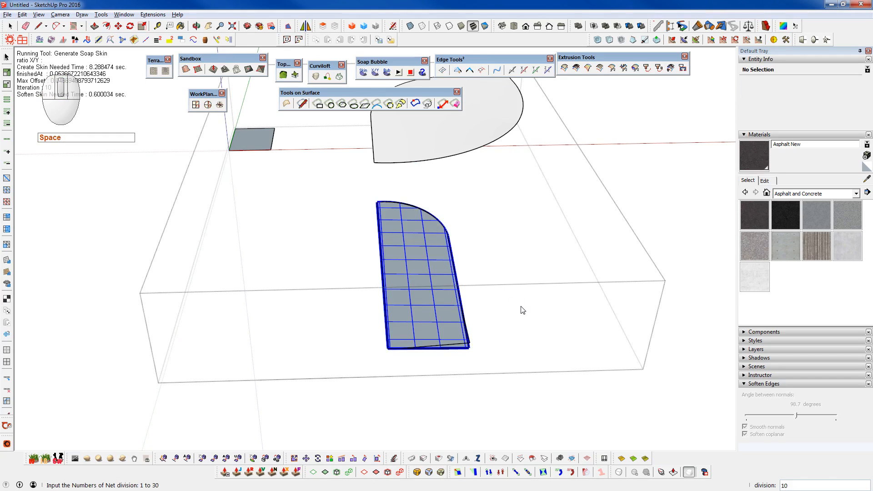
key(Return)
key(Num_Lock)
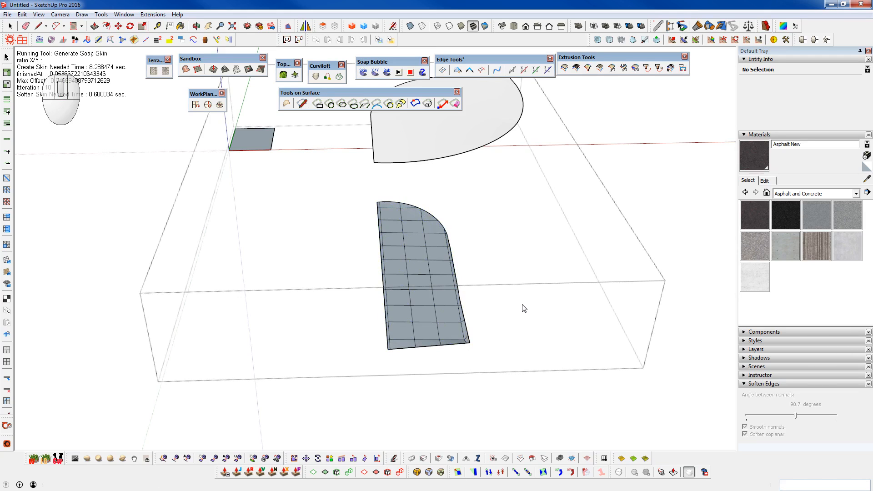
- Open the narrow skin's group, select its entire mesh and reverse its faces
middle_drag(447, 309, 471, 315)
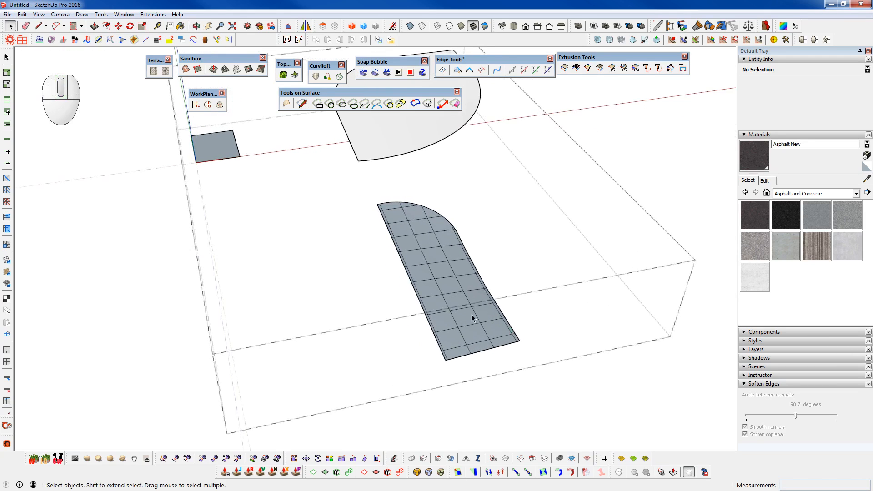
key(space)
click(471, 300)
double_click(471, 301)
key(shift+f)
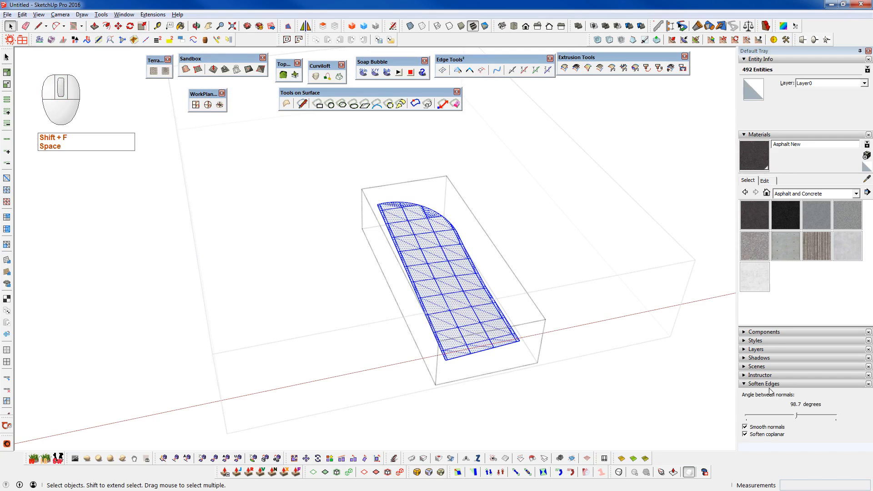
- Soften the narrow skin's edges at 85.0 degrees between normals and leave the nested groups
drag(789, 416, 789, 415)
click(631, 413)
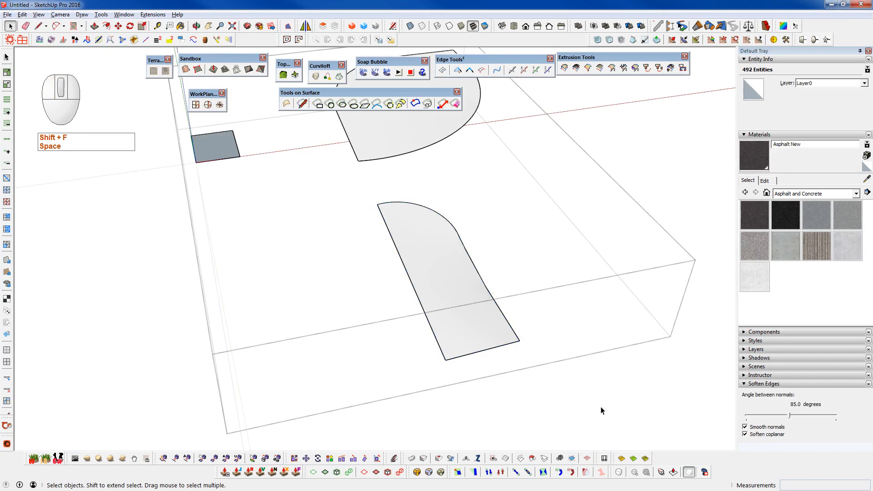
scroll(478, 387, down, 3)
key(c)
middle_drag(479, 388, 291, 308)
key(c)
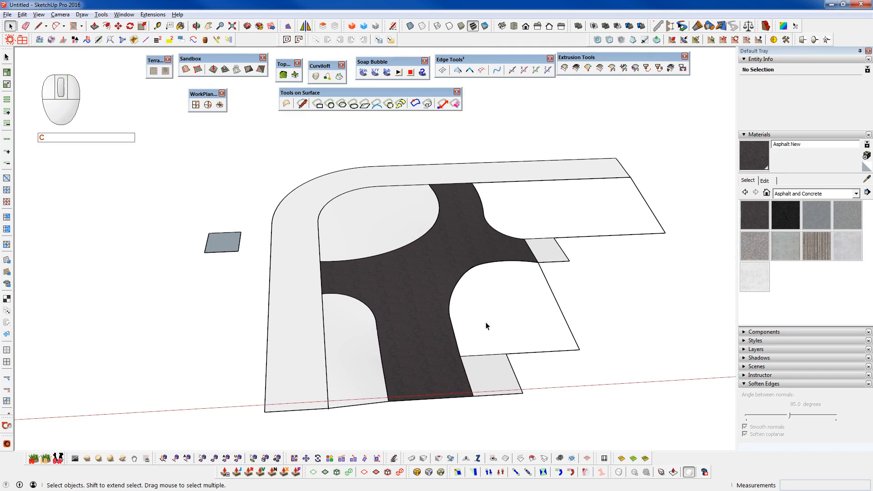
- Open the asphalt group, select the front-right boundary path from the front corner around the curve to the right arm, and copy it
double_click(437, 324)
scroll(460, 344, up, 4)
middle_drag(436, 334, 417, 400)
scroll(413, 335, down, 3)
key(ctrl+space)
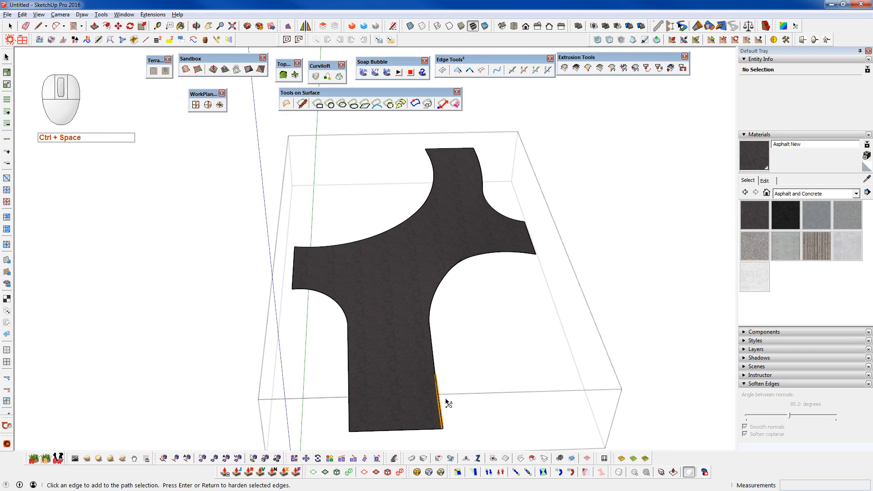
click(440, 407)
click(529, 253)
key(ctrl+c)
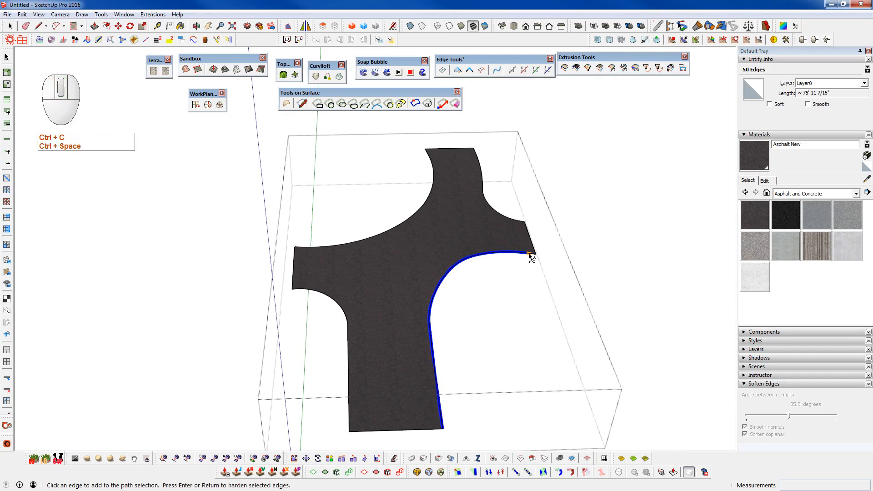
- Leave the asphalt group, paste the front-right boundary in place inside the small rectangle's group, and close that group
key(shift+c)
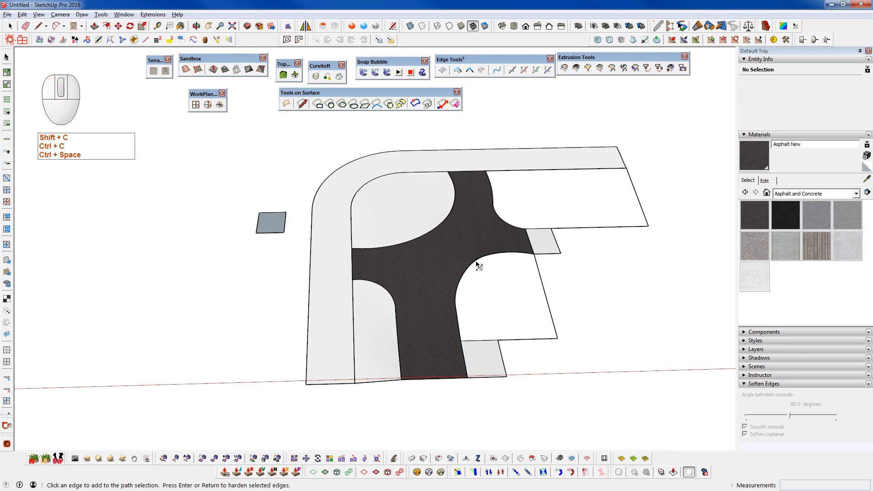
key(space)
double_click(283, 232)
click(283, 231)
key(v)
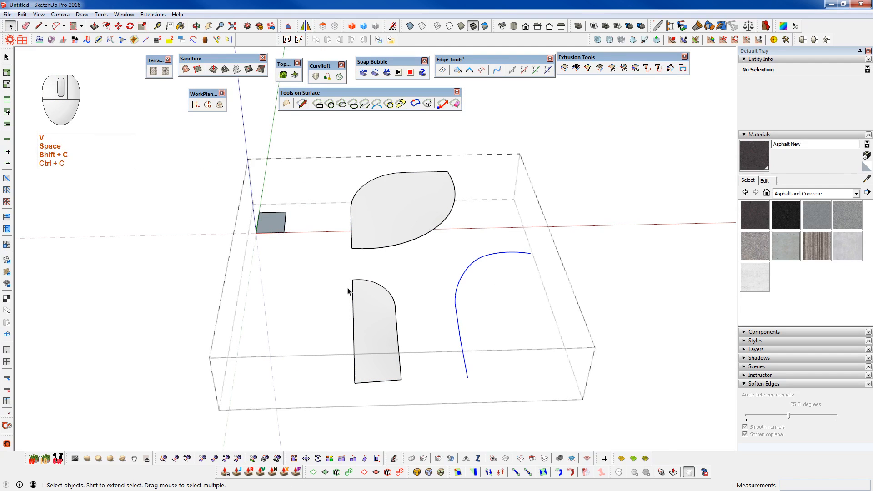
key(c)
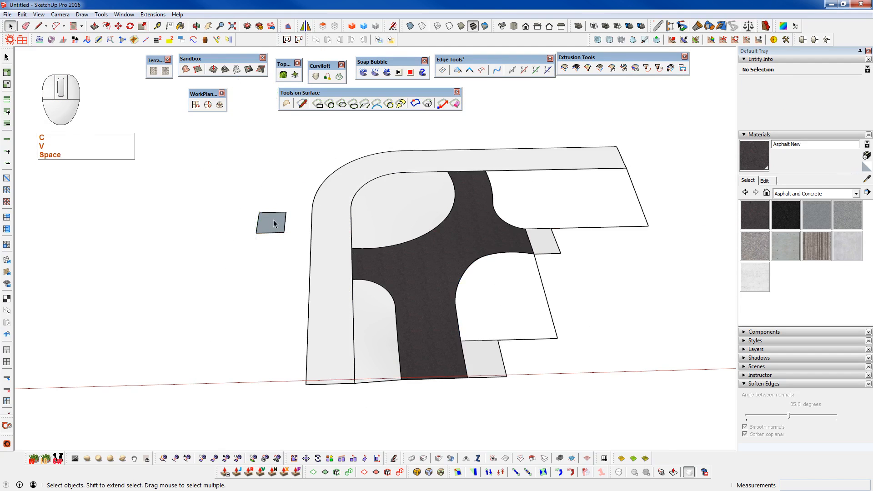
- Copy the front and right outer edges of the white area beside the asphalt and paste them in place inside the rectangle's group
click(523, 340)
key(ctrl+space)
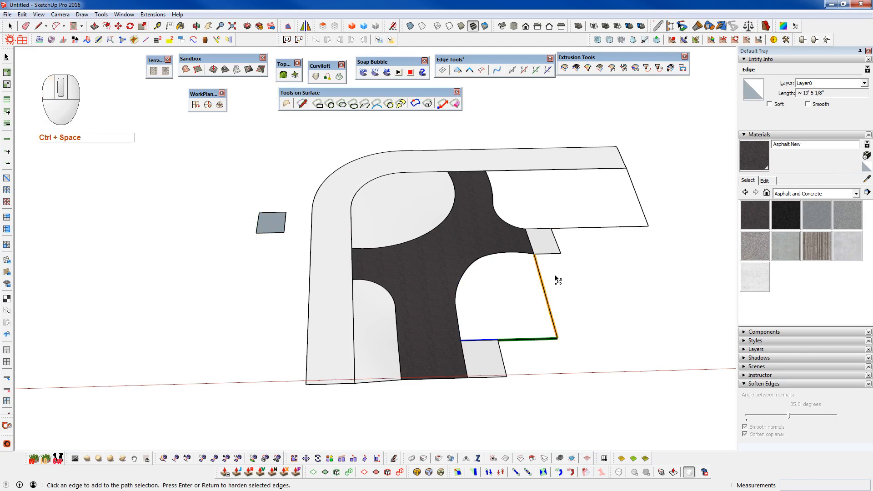
key(ctrl+c)
key(shift+c)
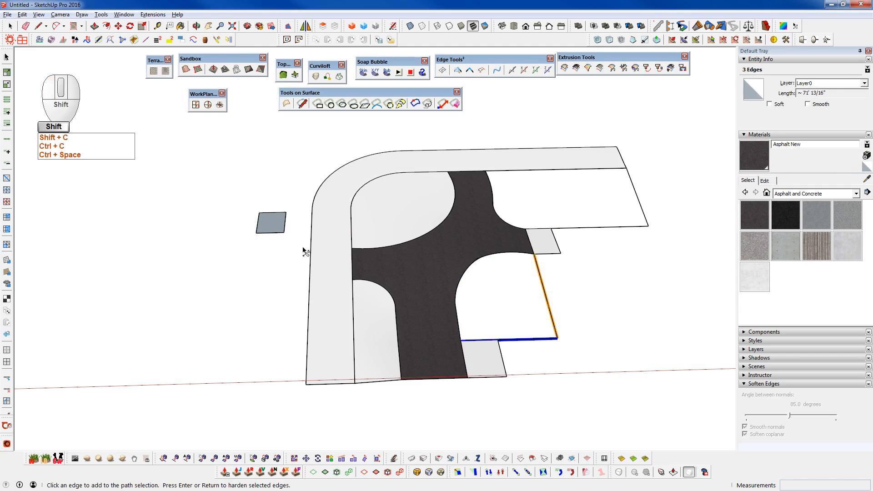
key(space)
double_click(278, 226)
key(v)
- Close the gap between the front-right curve and the outer right edge with a line about 1' 2 15/16" long
scroll(540, 273, up, 6)
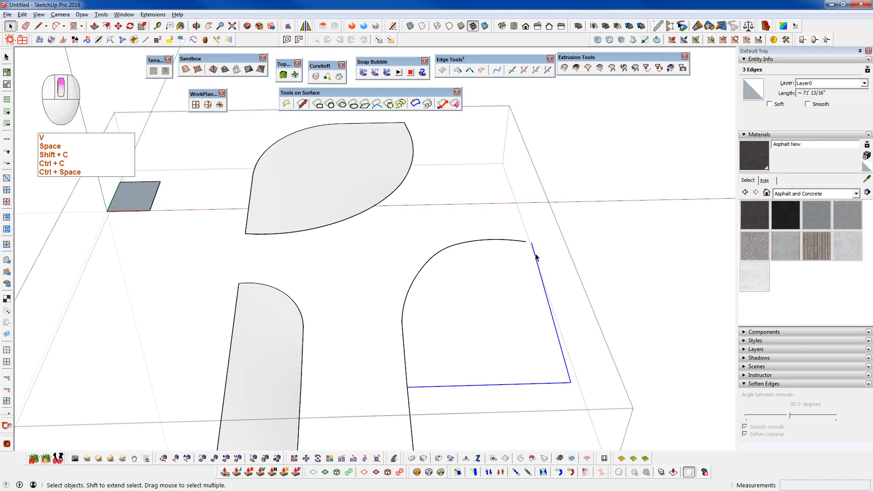
key(q)
click(516, 232)
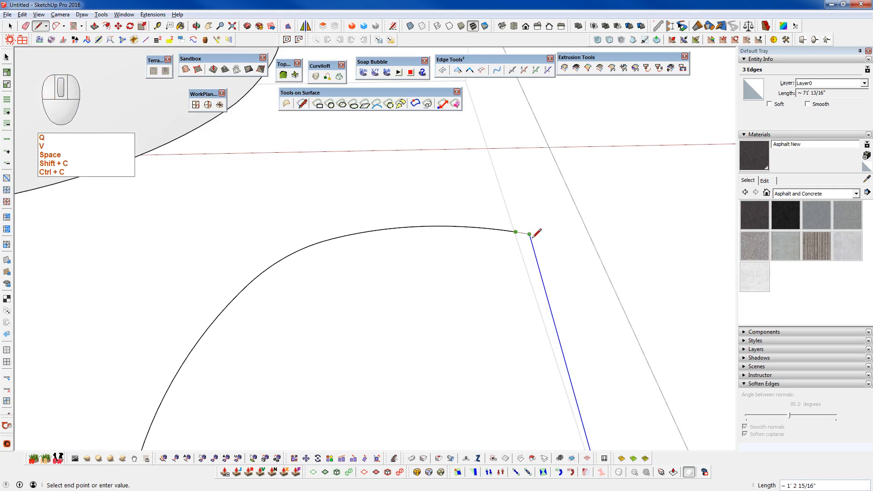
scroll(537, 233, down, 10)
key(space)
key(e)
click(479, 270)
- Select the closed front-right outline and generate a soap skin across it with 10 net divisions
drag(411, 224, 658, 376)
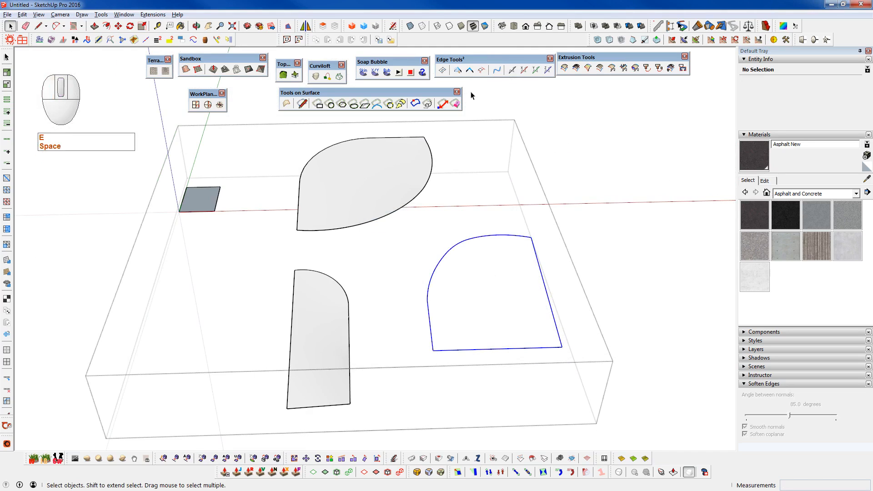
click(363, 72)
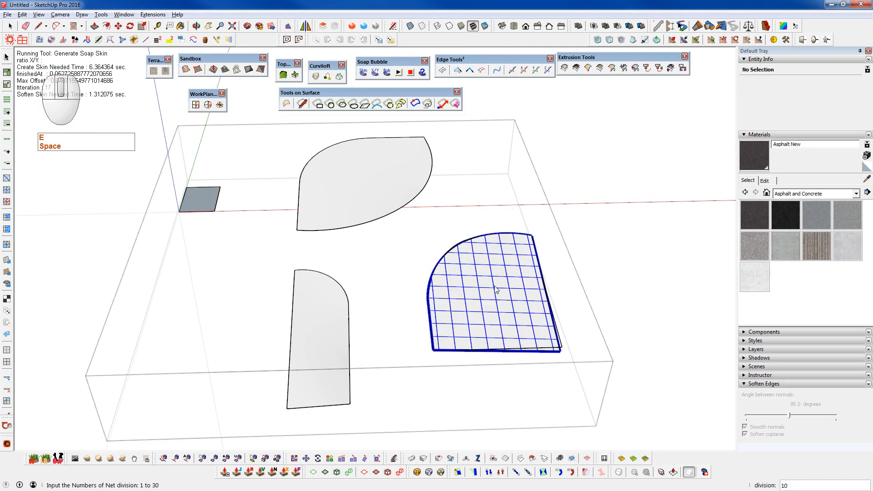
key(Return)
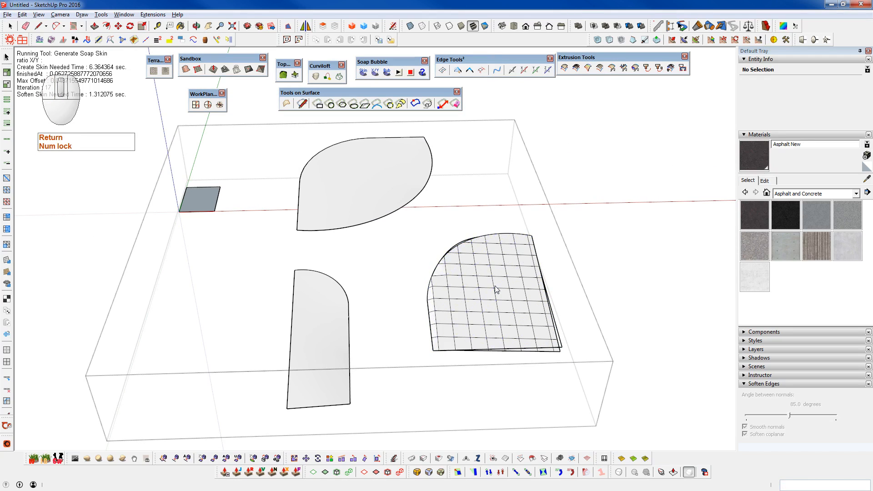
middle_drag(538, 327, 539, 321)
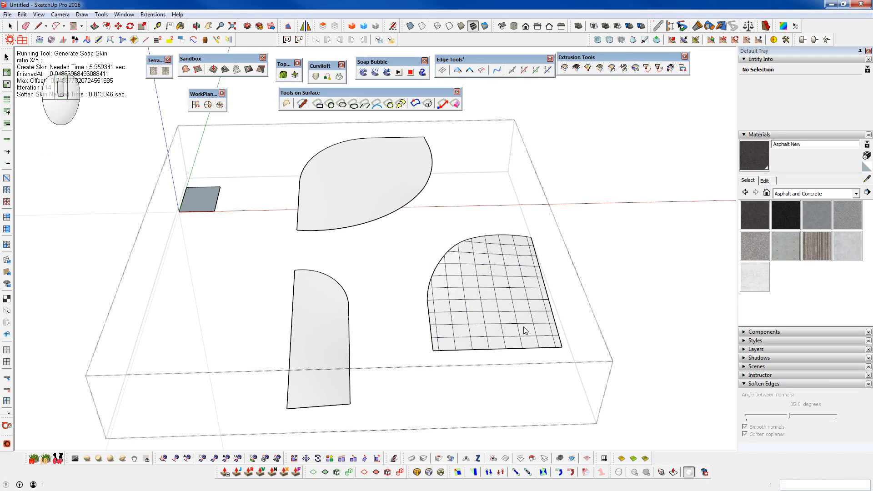
- Soften the front-right skin's edges at 75.8 degrees between normals and leave the rectangle's group
key(space)
click(529, 293)
drag(789, 415, 785, 415)
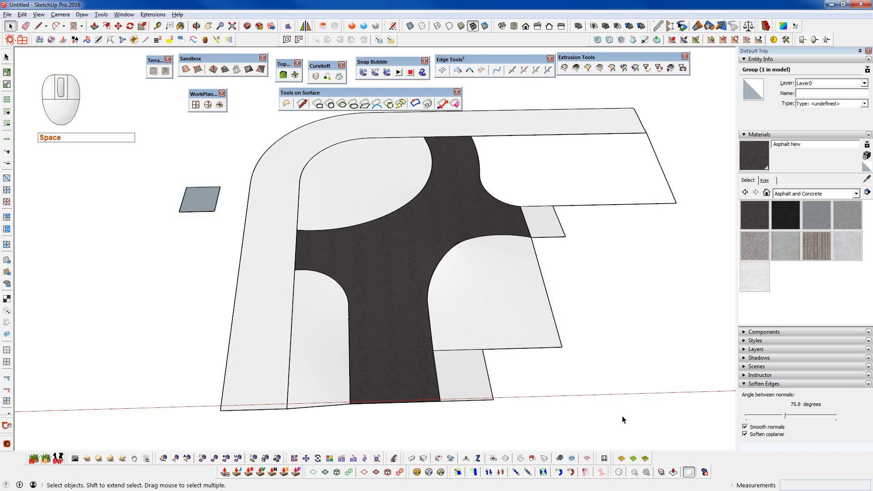
scroll(544, 387, down, 3)
middle_drag(541, 388, 477, 302)
- Inside the asphalt group, switch to hidden-line display and copy only the curved boundary path between the back and right arms, without the arms' end edges
scroll(445, 312, up, 5)
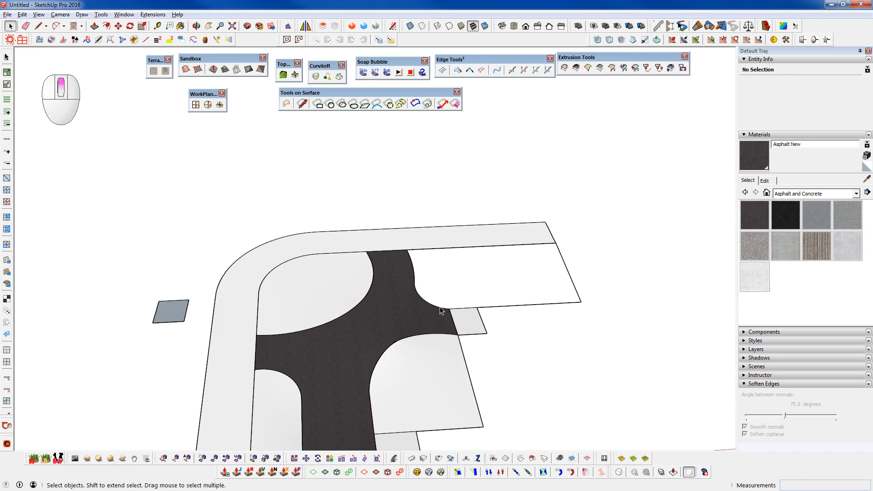
scroll(435, 316, up, 2)
key(ctrl+space)
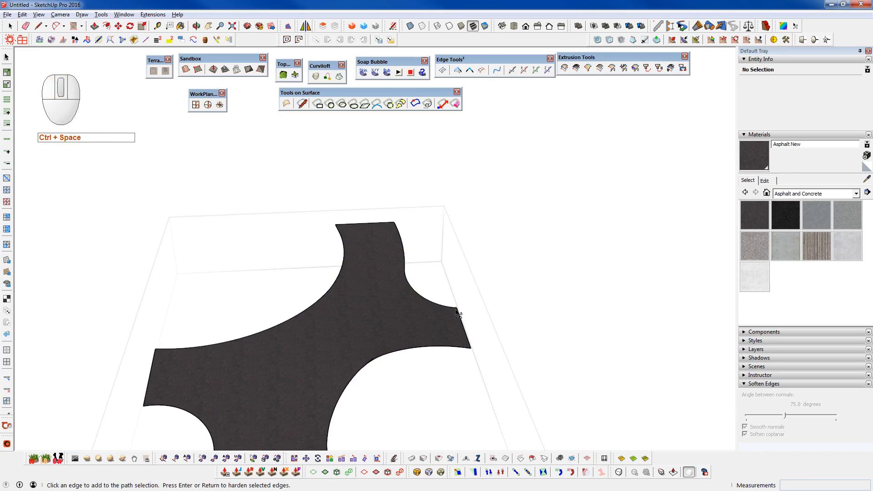
click(413, 300)
click(396, 225)
click(450, 26)
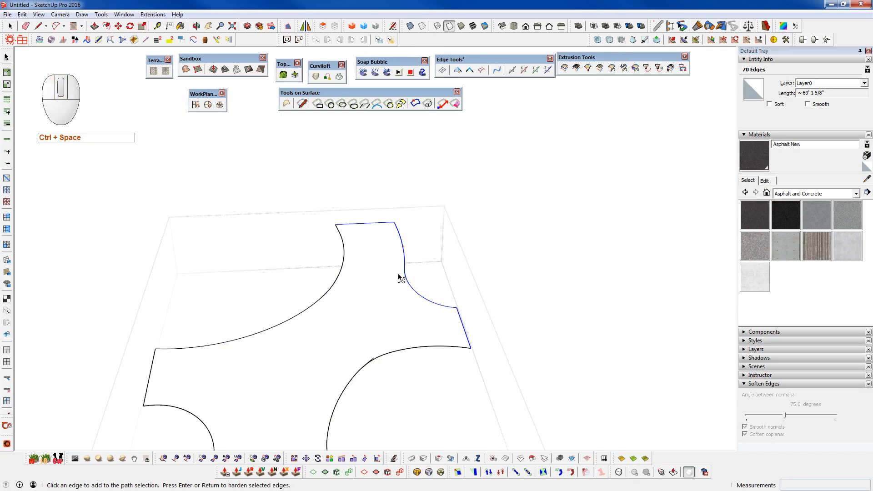
key(space)
ctrl+shift+drag(531, 378, 408, 321)
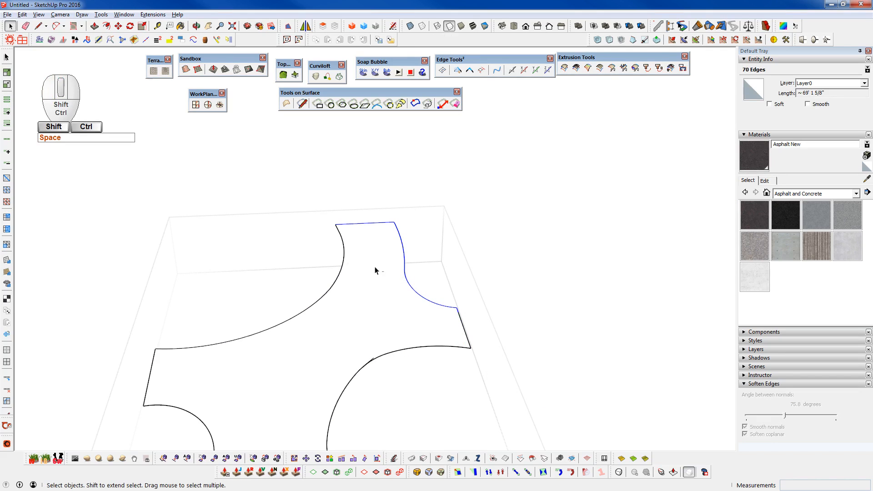
key(ctrl+c)
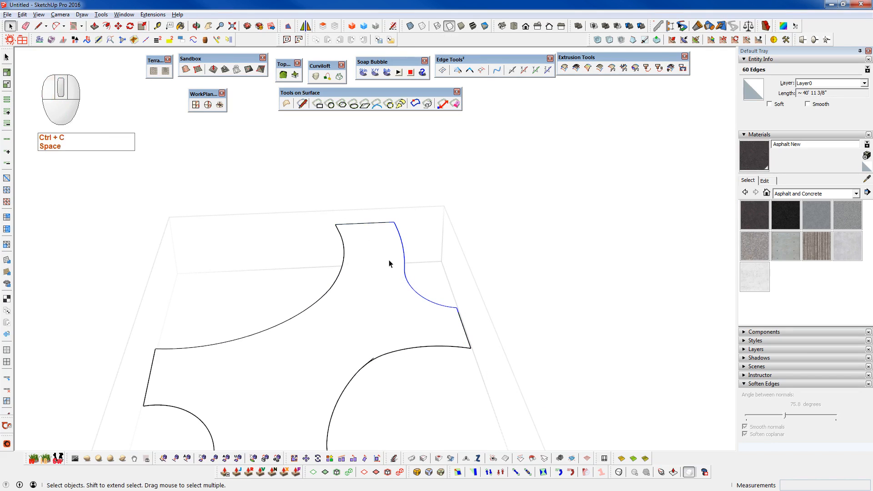
- Leave the asphalt group, paste the curved boundary in place inside the small rectangle's group, and show the rest of the model
key(shift+c)
key(shift+c)
click(131, 304)
key(v)
key(ctrl+5)
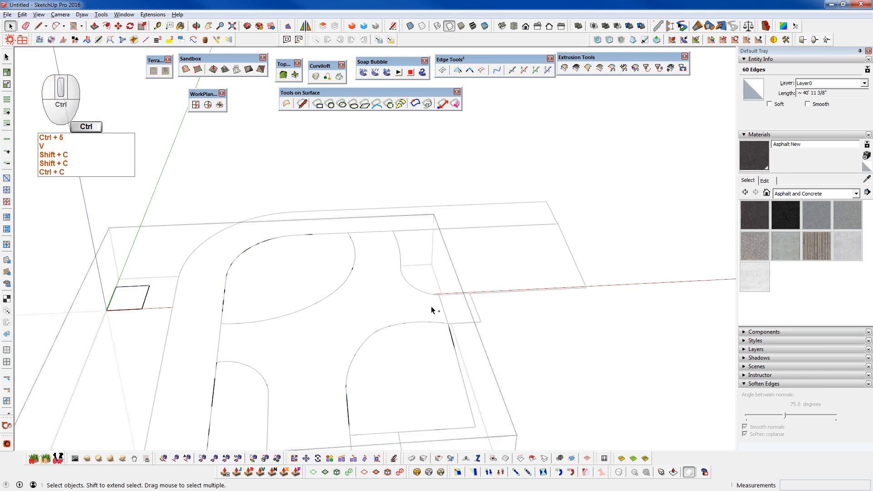
- Trace the straight sides of the back-right area from the curve's lower end around its outer corners to the curve's upper end
scroll(442, 295, up, 3)
mouse_move(441, 300)
middle_down()
mouse_move(489, 312)
mouse_move(620, 284)
mouse_move(513, 362)
mouse_move(373, 318)
middle_up()
key(q)
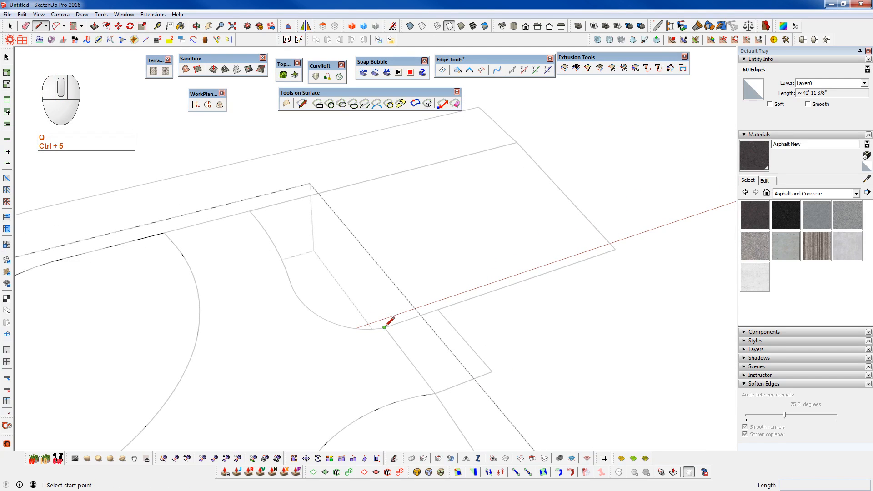
click(384, 327)
click(616, 248)
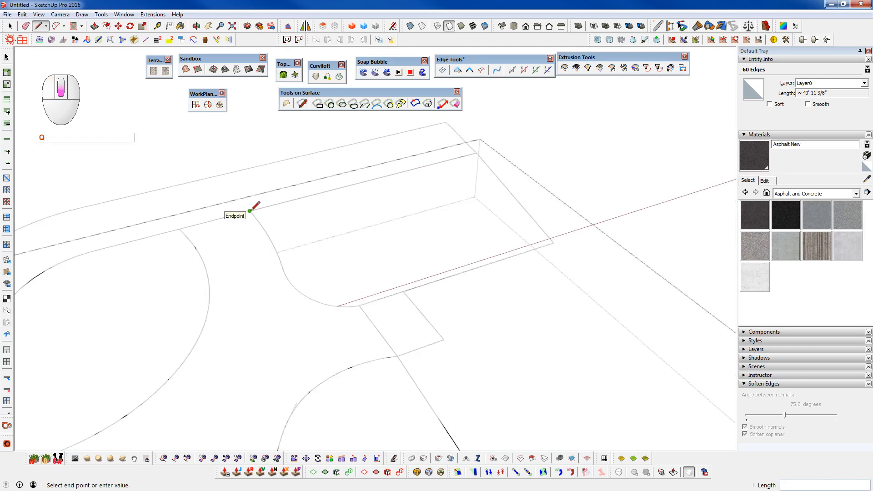
key(ctrl+5)
key(space)
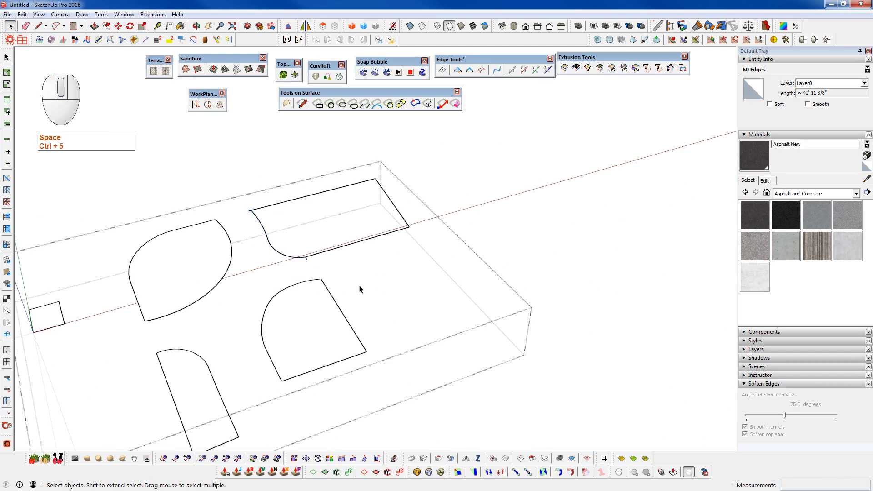
- Clear the selection and check the outlines for open ends with a 2" distance
key(e)
click(486, 270)
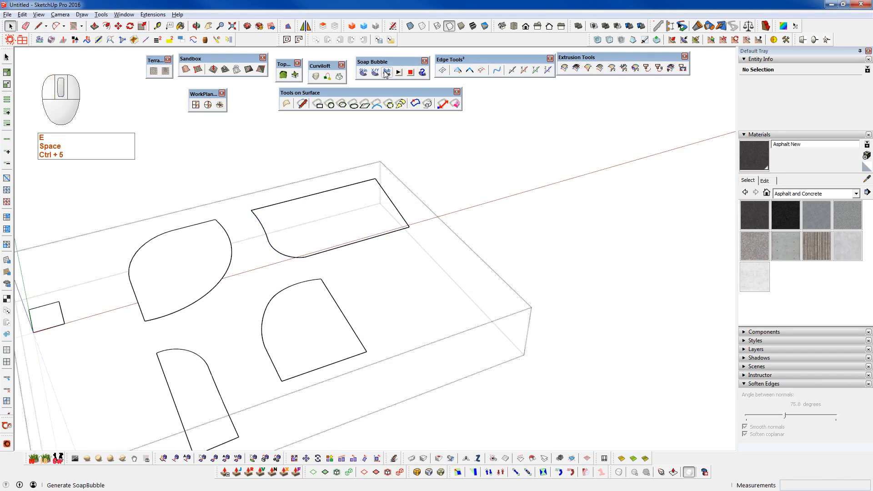
click(458, 71)
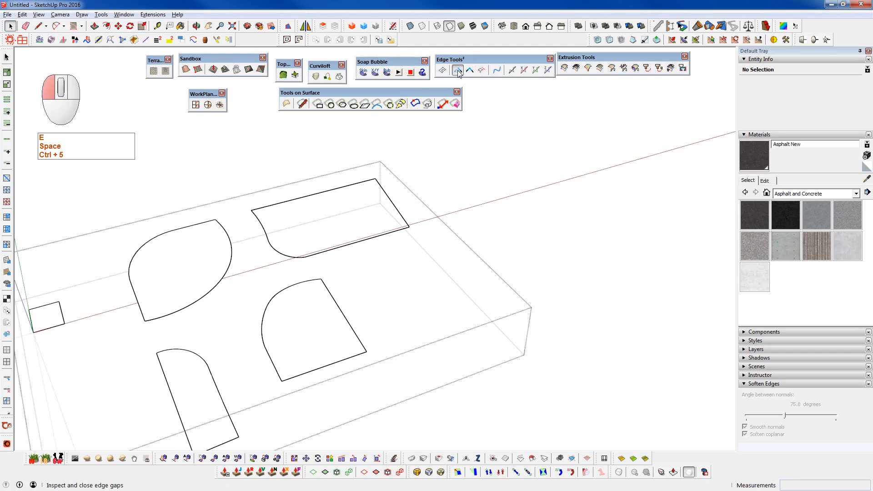
key(space)
- Select the closed back-right outline and generate a soap skin across it with 10 net divisions
click(364, 244)
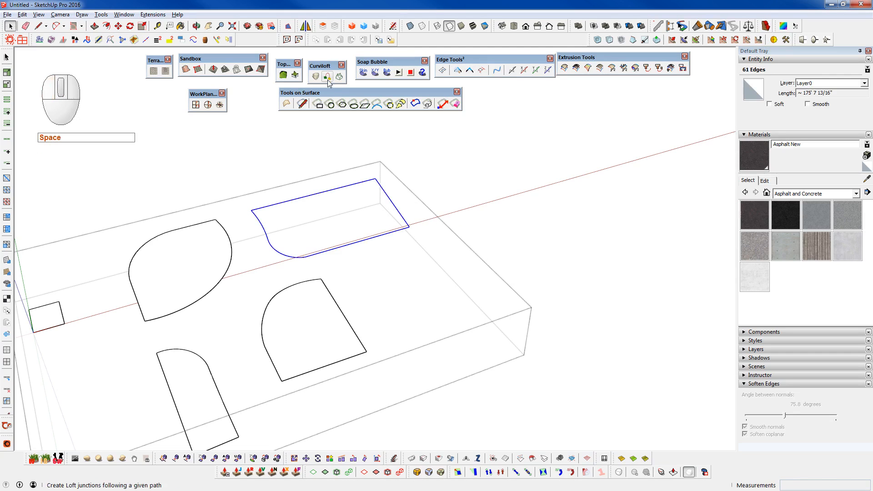
click(364, 72)
key(Num_Lock)
text(1)
key(Return)
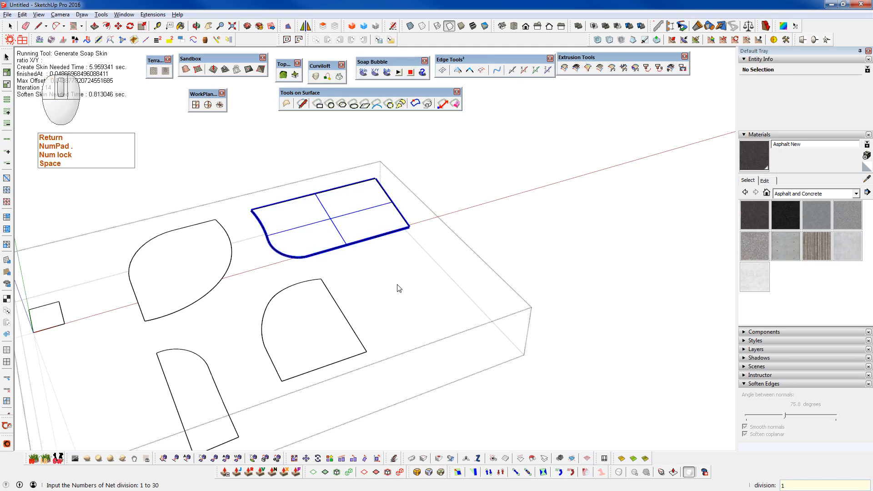
text(10)
key(Return)
key(Return)
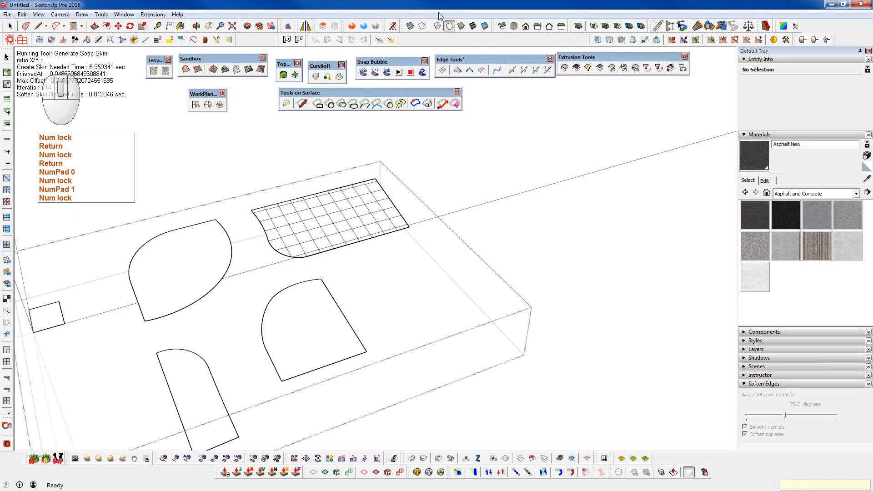
- In monochrome display, reverse the back-right skin's faces and soften its edges at 95.0 degrees, then leave the nested groups
click(485, 26)
middle_drag(343, 215, 331, 203)
scroll(345, 205, up, 3)
key(space)
triple_click(354, 215)
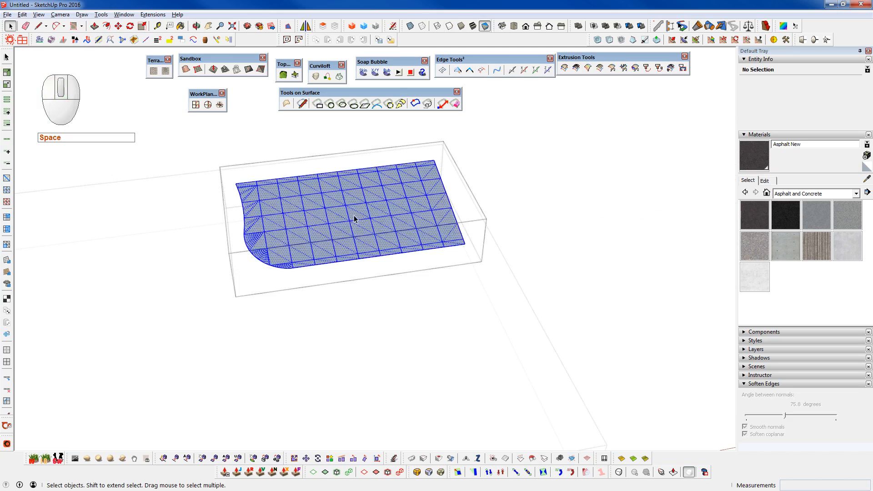
key(shift+f)
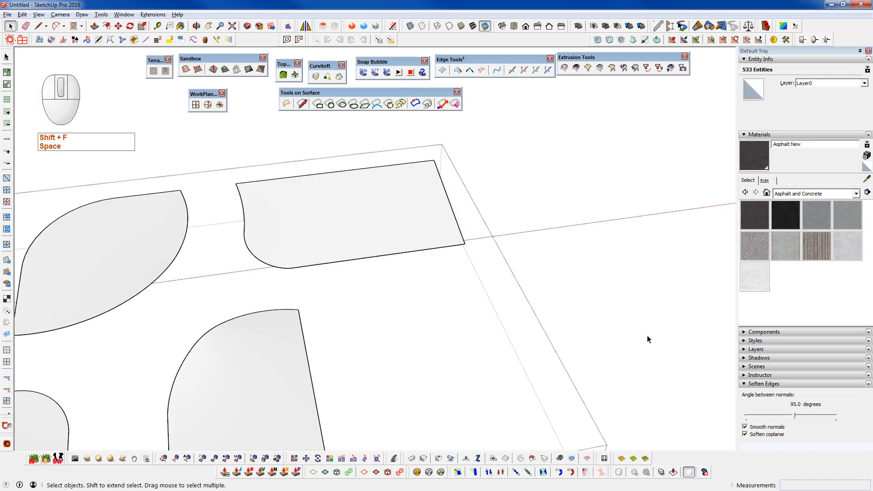
key(shift+c)
- Examine the finished site surface from several angles, checking how the skins meet the asphalt along the curved boundaries
middle_drag(624, 318, 343, 247)
scroll(334, 304, up, 3)
middle_drag(335, 304, 289, 314)
scroll(325, 271, down, 3)
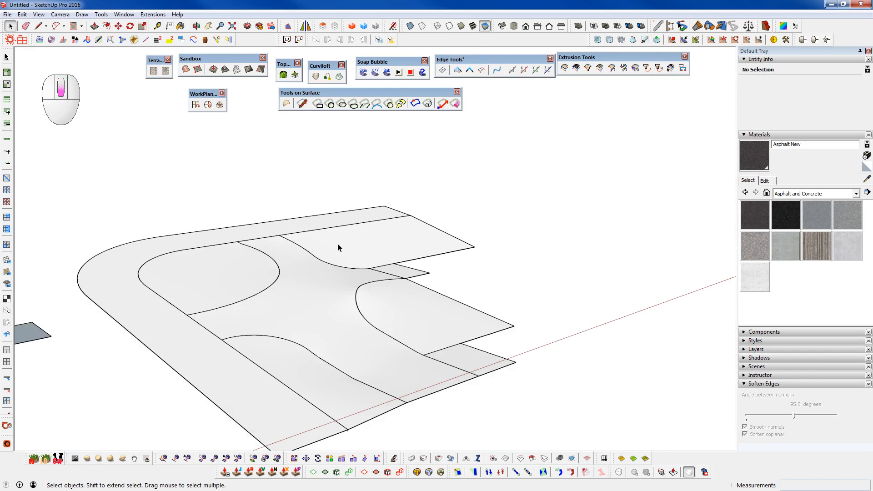
middle_drag(352, 350, 395, 247)
scroll(452, 312, up, 3)
middle_drag(452, 312, 499, 244)
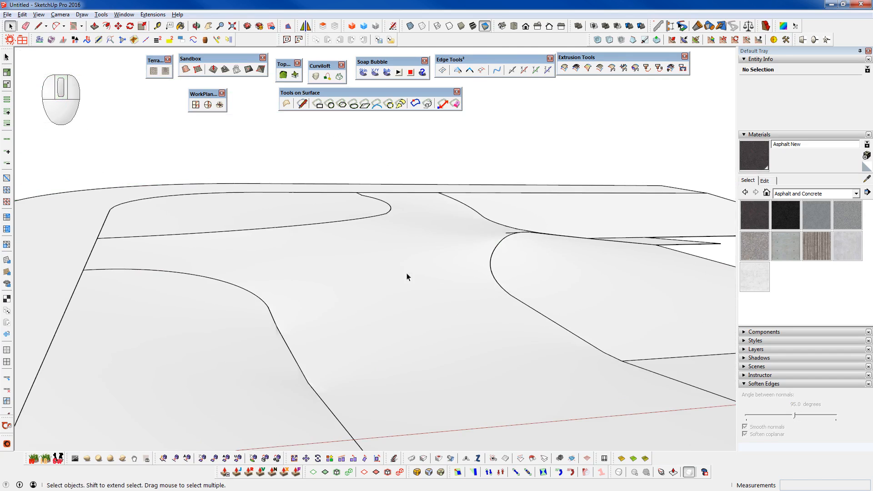
scroll(430, 231, down, 2)
middle_drag(460, 216, 420, 334)
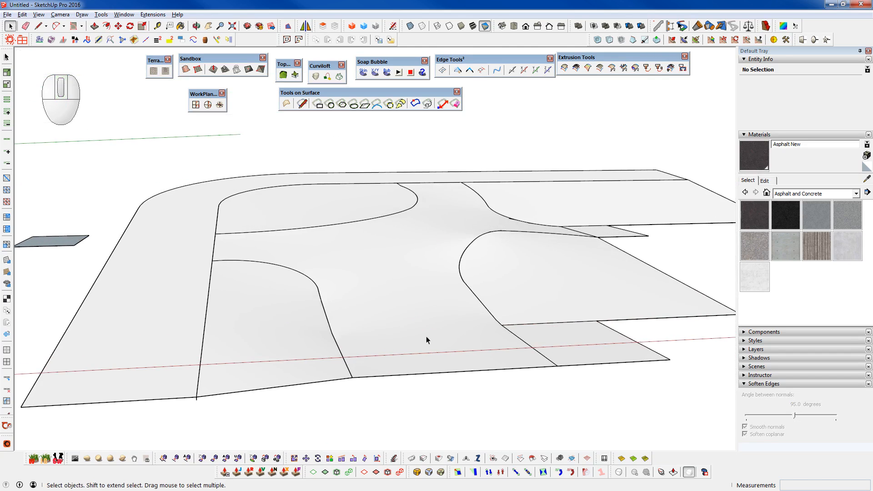
scroll(469, 207, up, 4)
middle_drag(468, 228, 145, 237)
shift+middle_drag(145, 237, 572, 335)
middle_drag(401, 350, 746, 386)
shift+middle_drag(220, 324, 523, 201)
scroll(522, 203, down, 4)
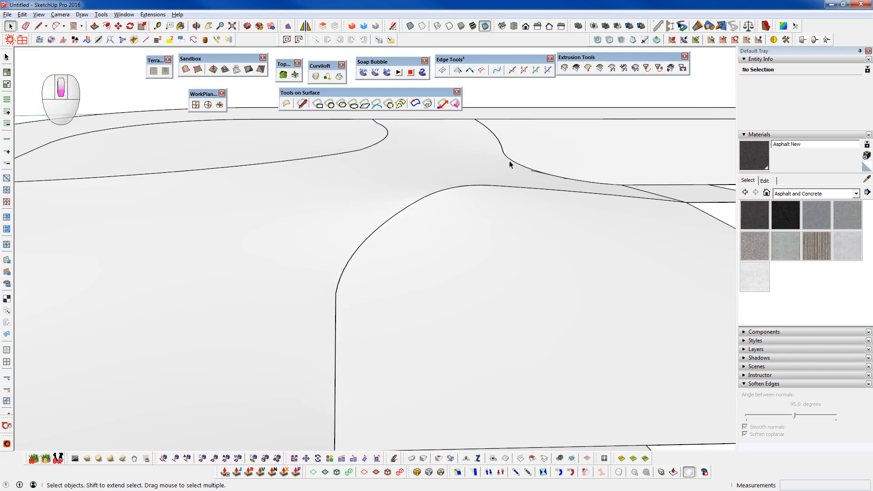
scroll(349, 196, down, 3)
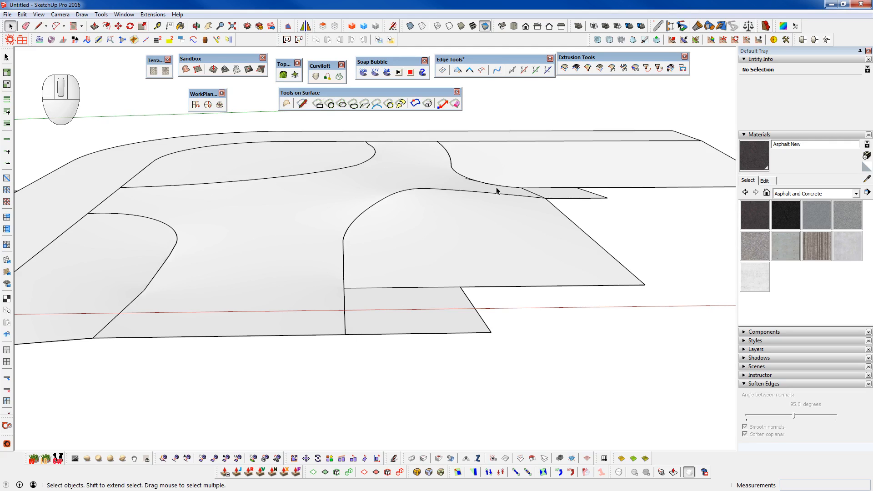
- Examine the asphalt and adjoining skins from low and opposite viewpoints, checking how the levels flow together
middle_drag(363, 254, 327, 235)
middle_drag(288, 188, 320, 179)
shift+middle_drag(391, 176, 150, 218)
middle_drag(266, 196, 380, 205)
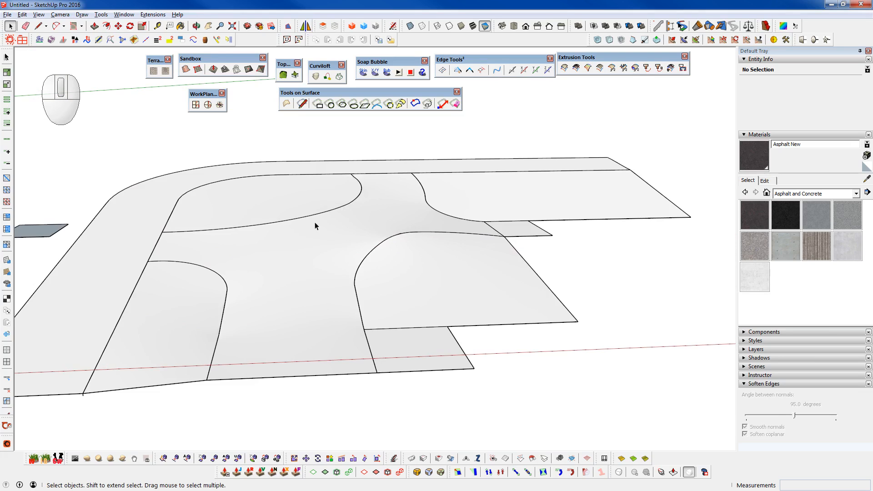
scroll(315, 222, down, 3)
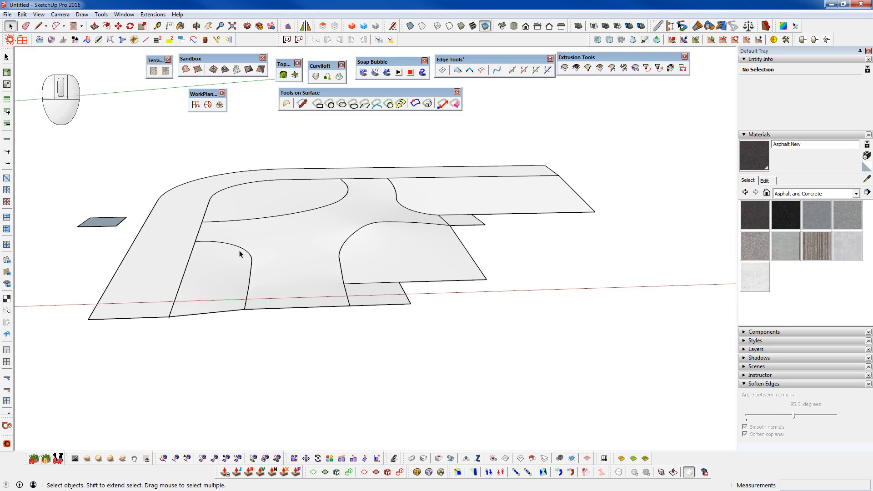
scroll(287, 299, up, 3)
middle_drag(304, 246, 487, 223)
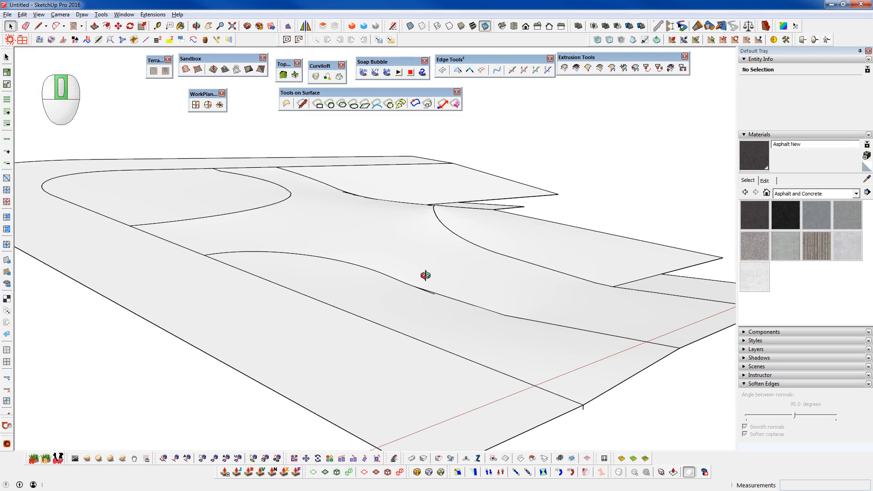
middle_drag(425, 279, 253, 285)
scroll(370, 234, down, 3)
middle_drag(370, 240, 374, 308)
- Select the two skin groups and move them straight up about 47 ft above the flat road outlines
click(400, 309)
shift+click(312, 296)
shift+click(351, 230)
shift+click(424, 280)
shift+click(472, 233)
middle_drag(424, 293, 389, 244)
key(m)
click(389, 245)
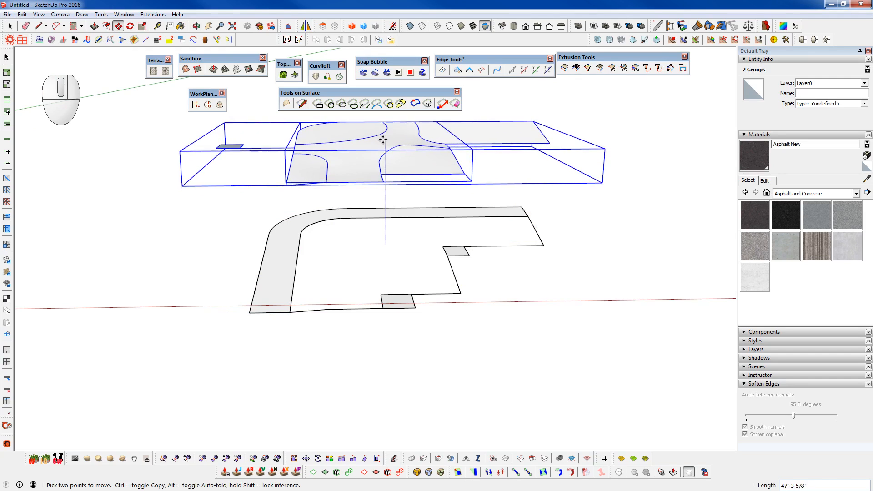
click(382, 150)
- Open the raised site group, copy its nested asphalt skin group, and leave the group
key(space)
double_click(369, 148)
click(369, 148)
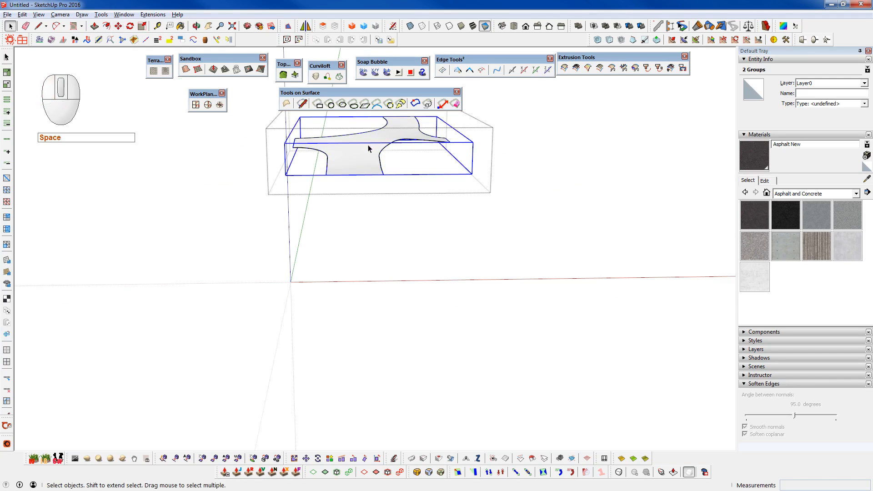
key(ctrl+c)
key(shift+c)
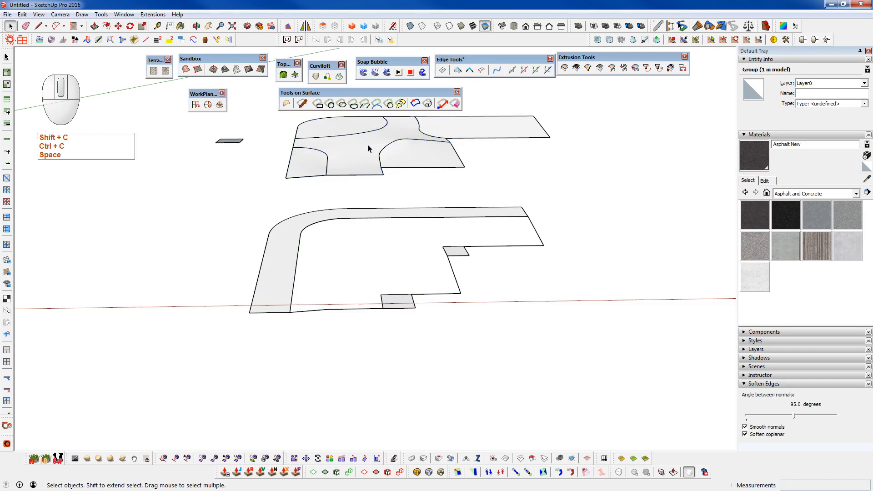
- Hide all the raised site geometry and paste the copied asphalt skin group in place
click(368, 148)
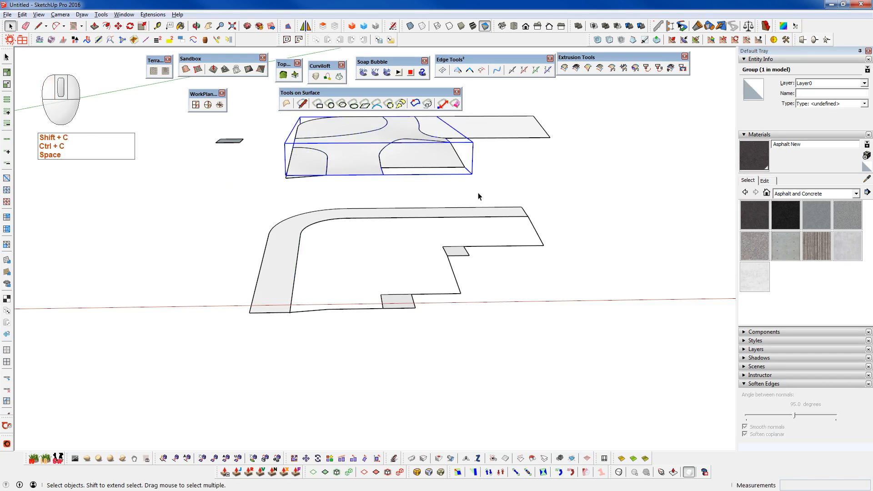
drag(576, 196, 334, 171)
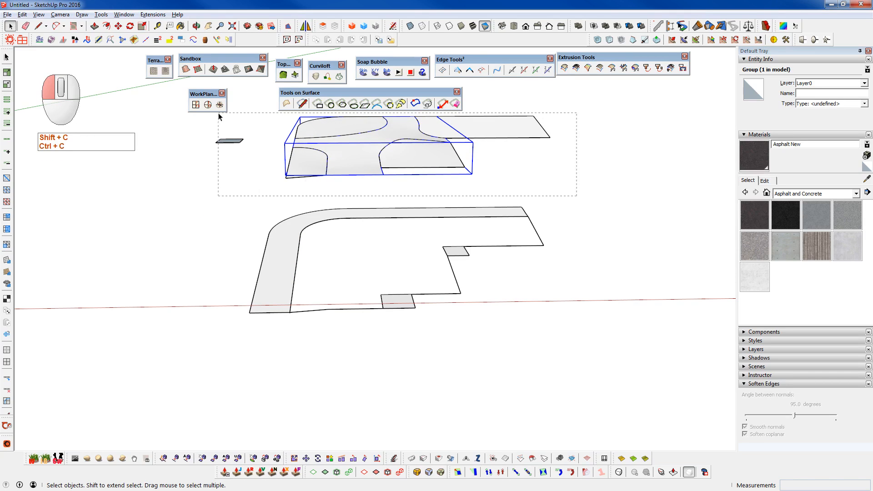
drag(218, 117, 219, 116)
key(shift+h)
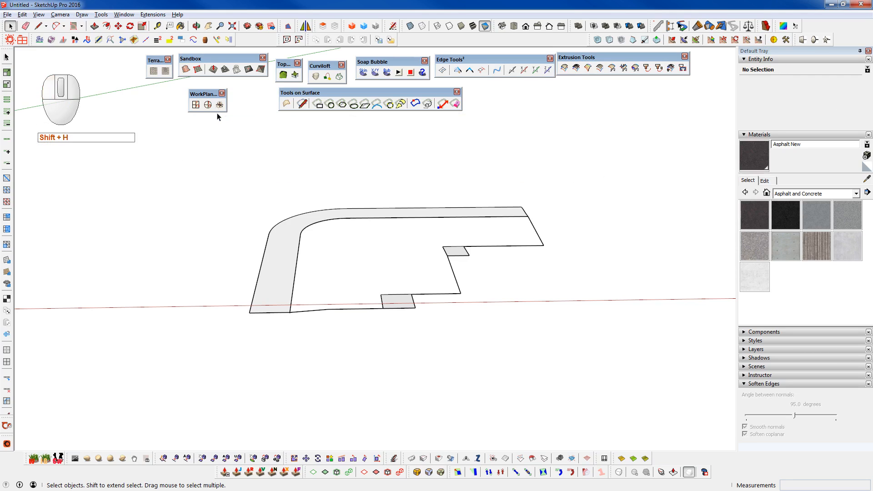
key(v)
- Open the pasted asphalt group, float the Architect Tools toolbar, and select the skin's entire mesh
middle_drag(384, 171, 378, 187)
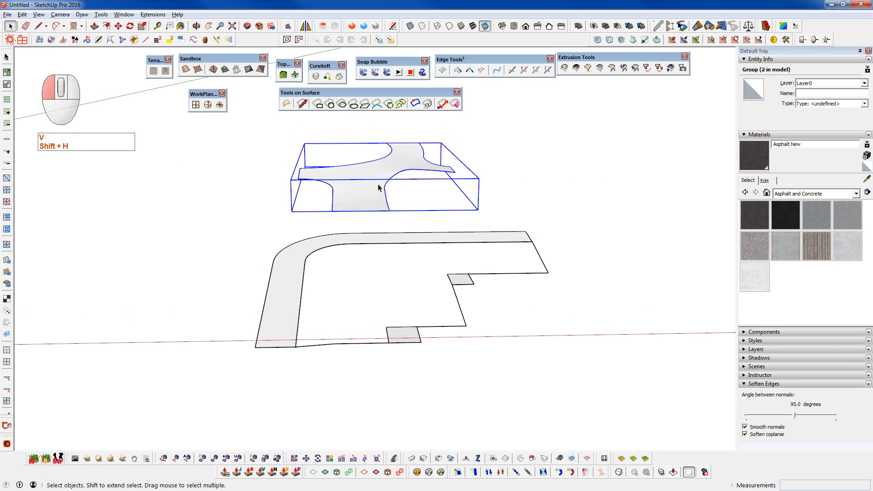
double_click(378, 187)
click(366, 185)
scroll(390, 168, up, 4)
mouse_move(385, 172)
middle_down()
mouse_move(441, 184)
mouse_move(594, 137)
mouse_move(721, 137)
mouse_move(314, 139)
mouse_move(359, 225)
mouse_move(405, 156)
mouse_move(384, 157)
middle_up()
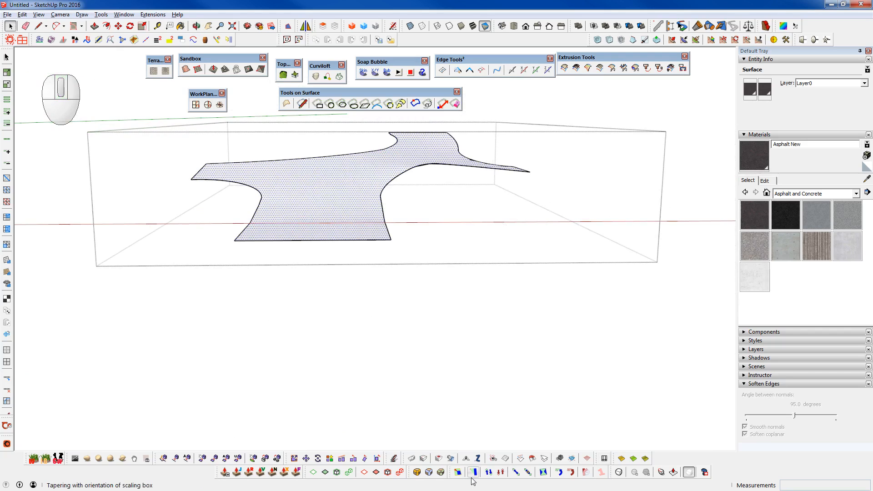
drag(402, 458, 475, 97)
middle_drag(360, 203, 429, 206)
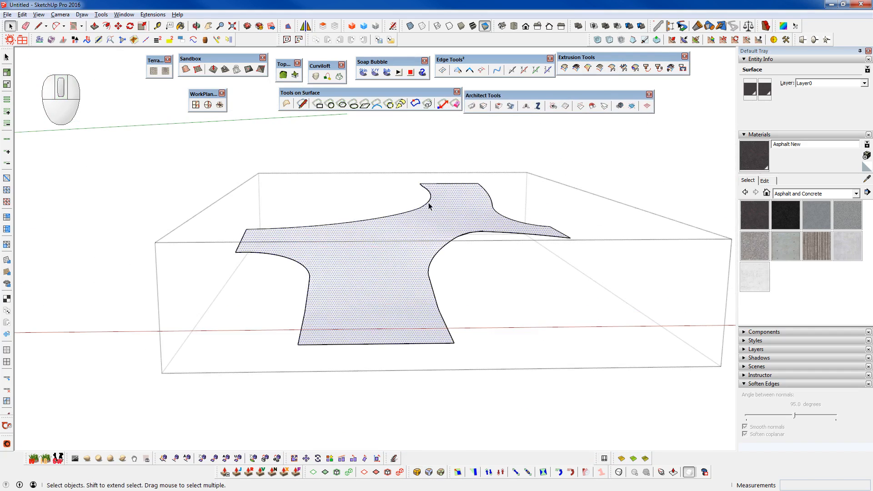
triple_click(418, 244)
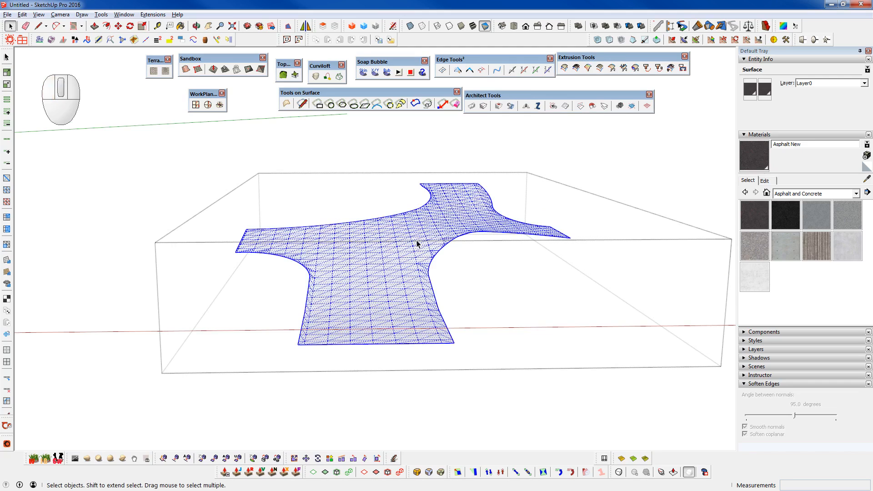
- Try Flatten Selection on the asphalt mesh, inspect the result from the side, and undo it
click(620, 106)
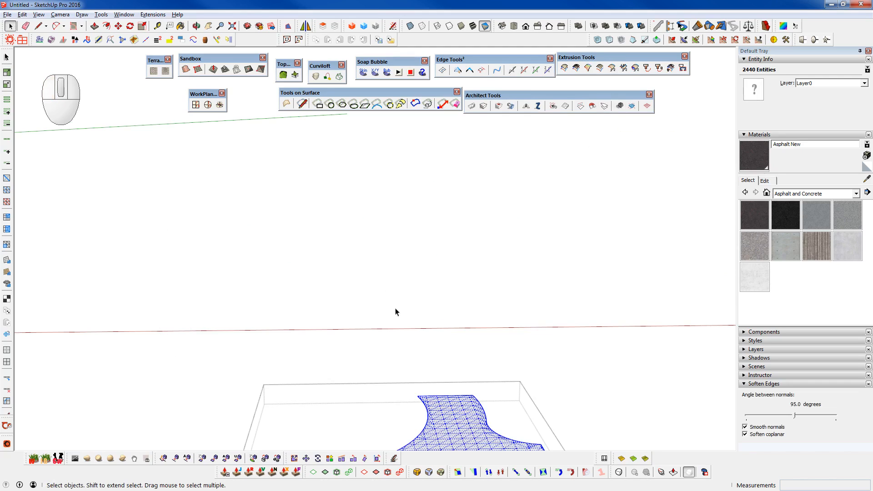
scroll(395, 304, down, 4)
shift+middle_drag(391, 394, 397, 300)
mouse_move(397, 300)
middle_down()
mouse_move(403, 213)
mouse_move(396, 243)
mouse_move(408, 298)
middle_up()
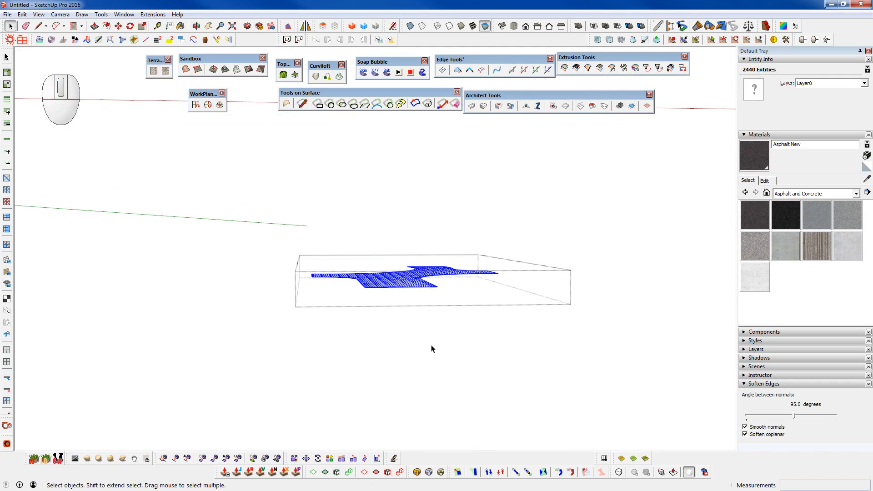
middle_drag(501, 238, 523, 358)
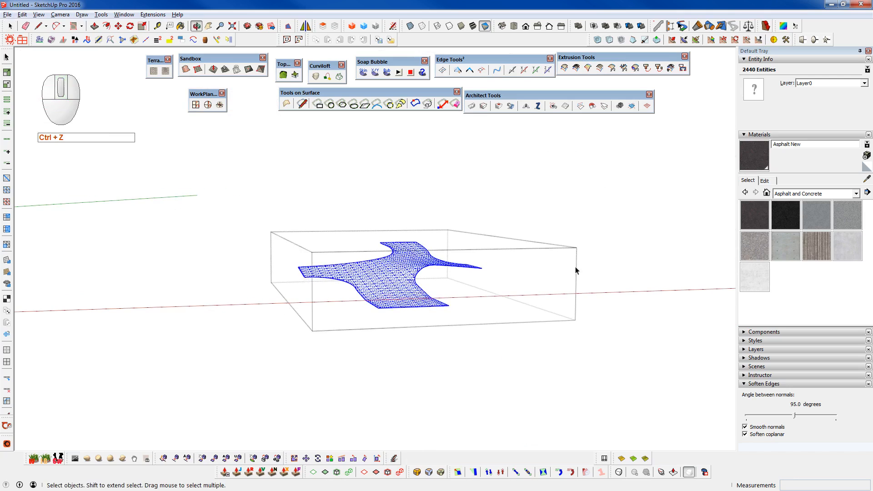
- Try to make the selected asphalt mesh planar using a chosen plane, then undo the attempt
click(689, 40)
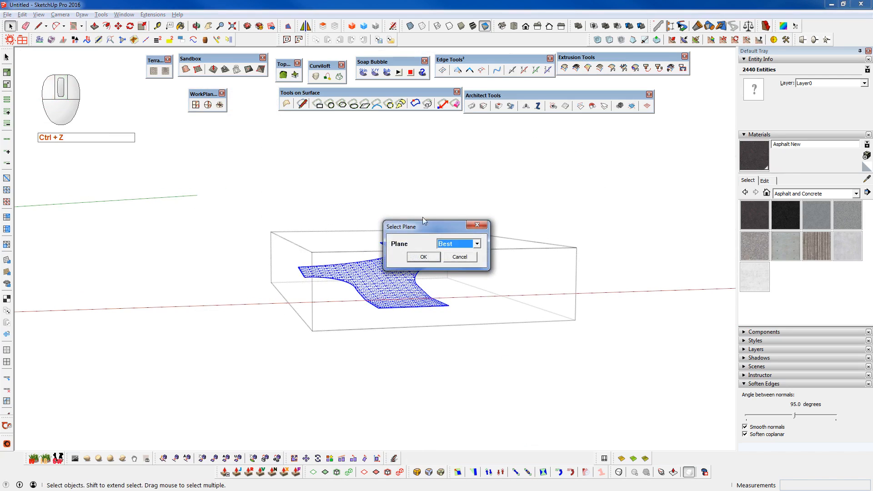
drag(435, 225, 450, 146)
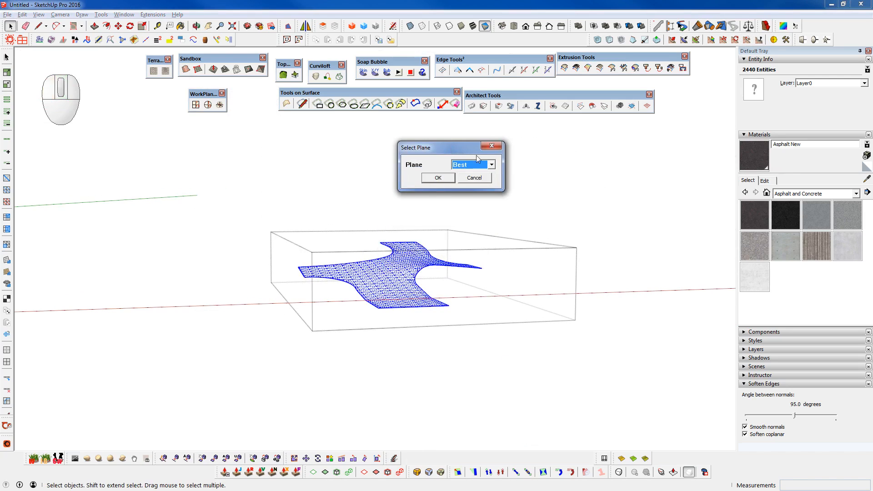
click(494, 165)
click(455, 188)
click(438, 177)
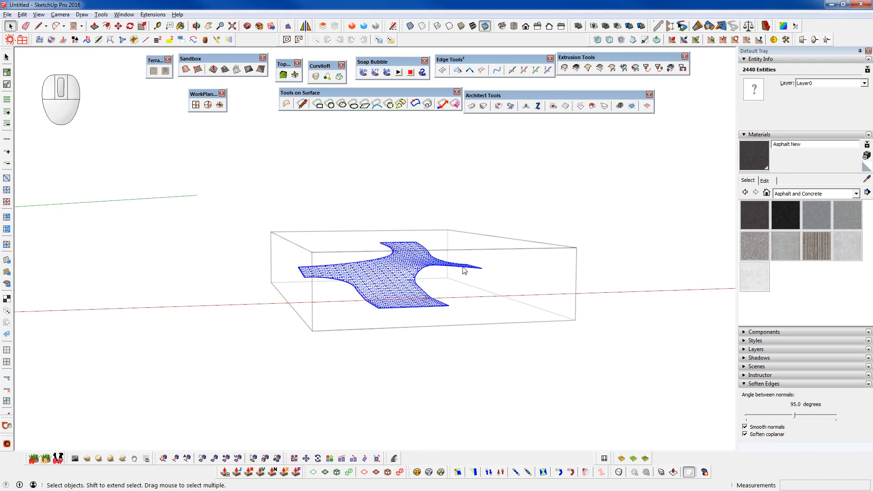
scroll(409, 268, up, 3)
middle_drag(411, 271, 415, 197)
key(ctrl+z)
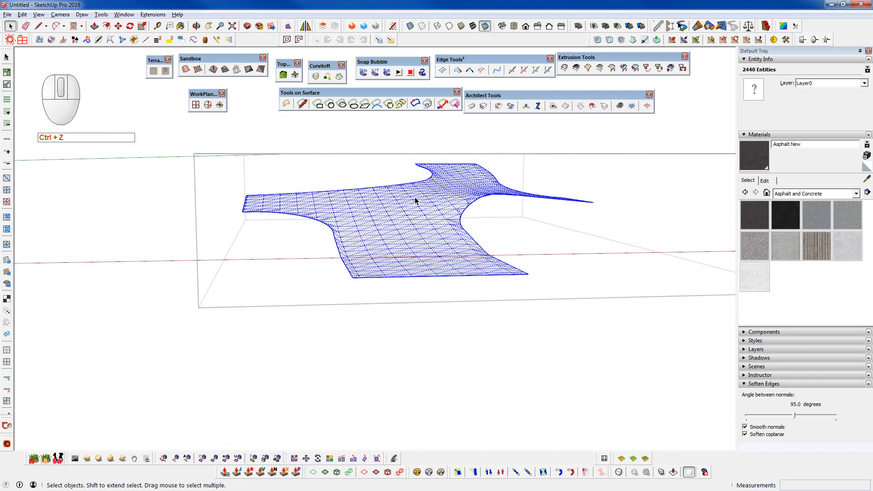
- Examine the asphalt mesh's vertices in vertex-editing mode from several angles, then return to normal selection
key(F2)
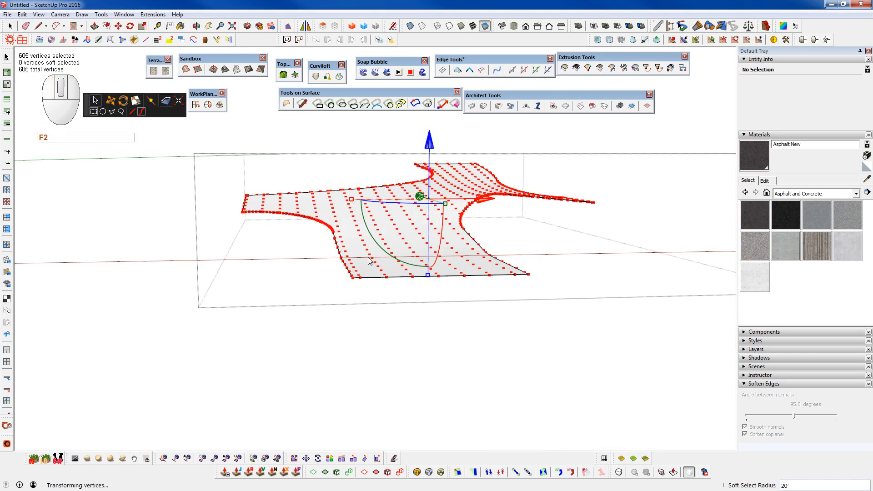
middle_drag(381, 256, 459, 304)
middle_drag(461, 256, 411, 297)
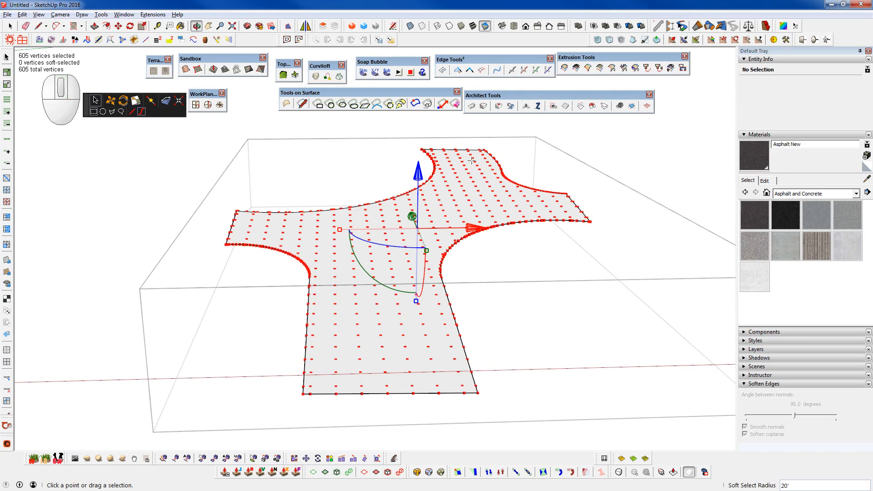
middle_drag(427, 250, 384, 252)
scroll(423, 216, down, 2)
middle_drag(455, 274, 594, 156)
key(space)
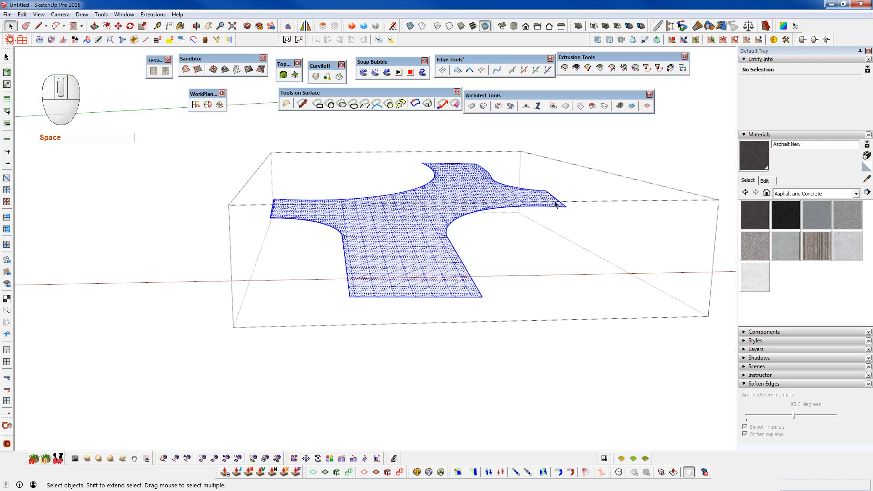
- Flatten the selected asphalt mesh onto a single plane through the Select Plane options
click(759, 40)
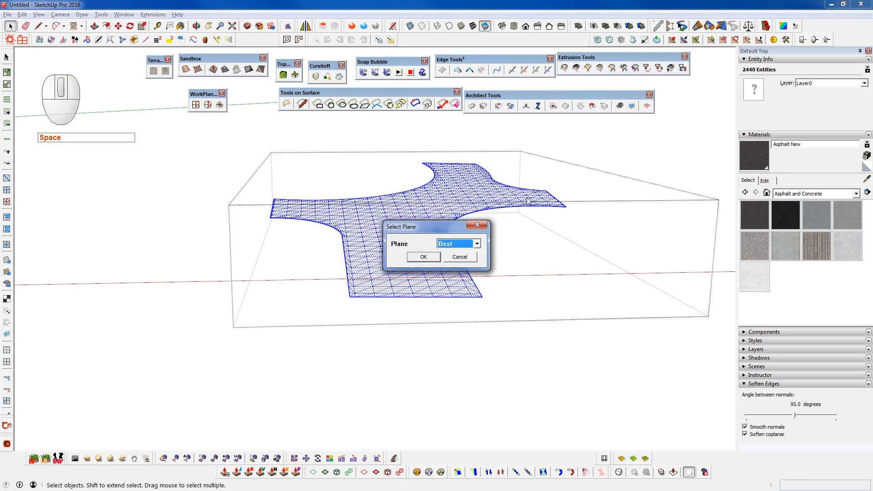
click(457, 244)
click(455, 256)
click(424, 257)
middle_drag(404, 303, 453, 225)
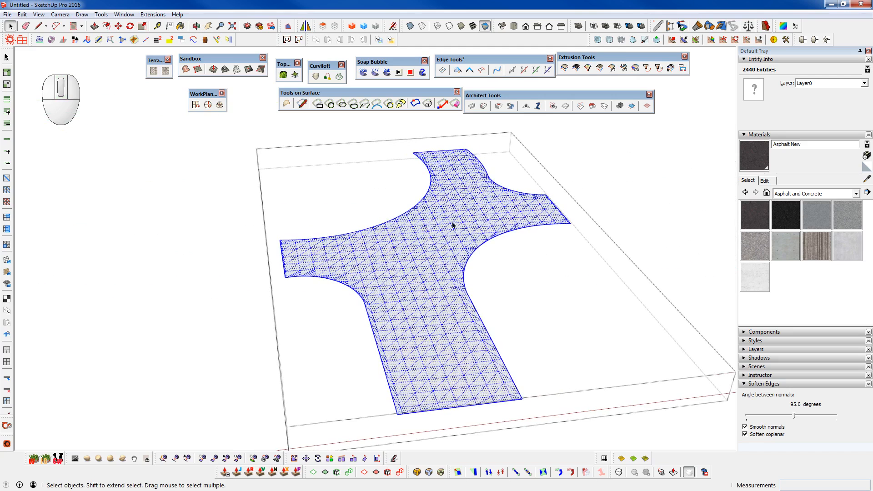
- Clean up the flattened asphalt mesh with FixIt 101, select the merged face, and leave the group
right_click(417, 234)
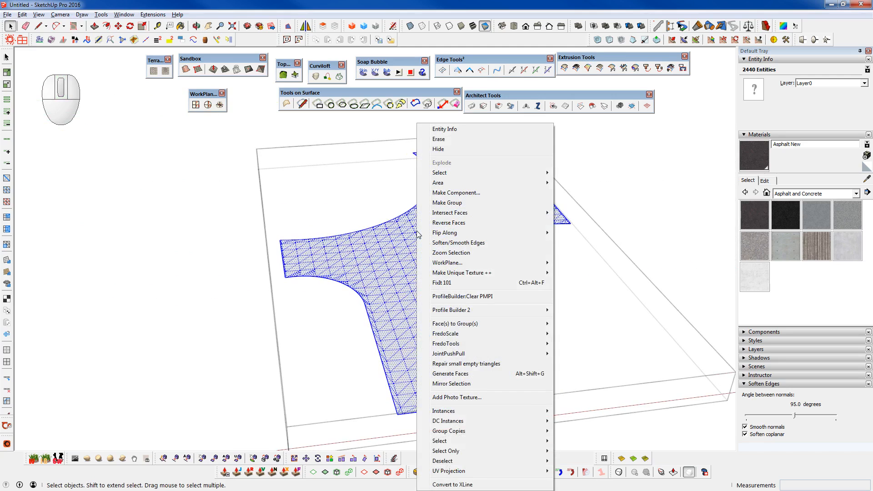
click(455, 284)
click(471, 300)
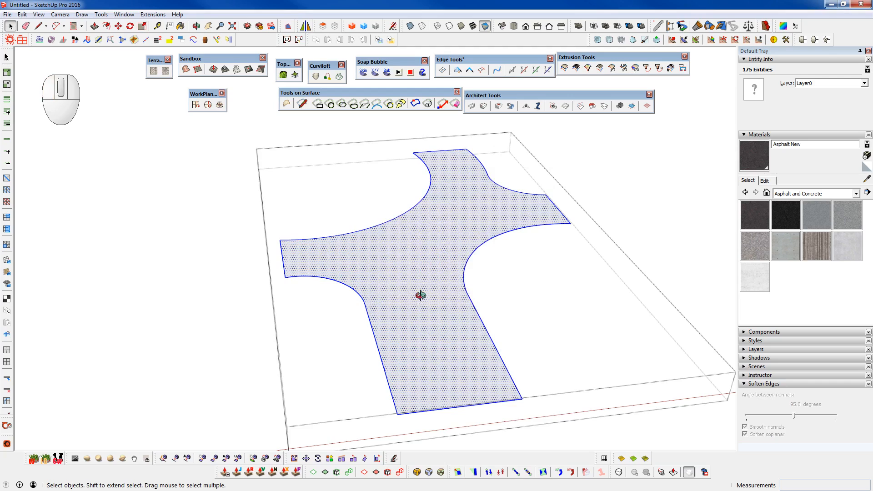
middle_drag(421, 295, 464, 184)
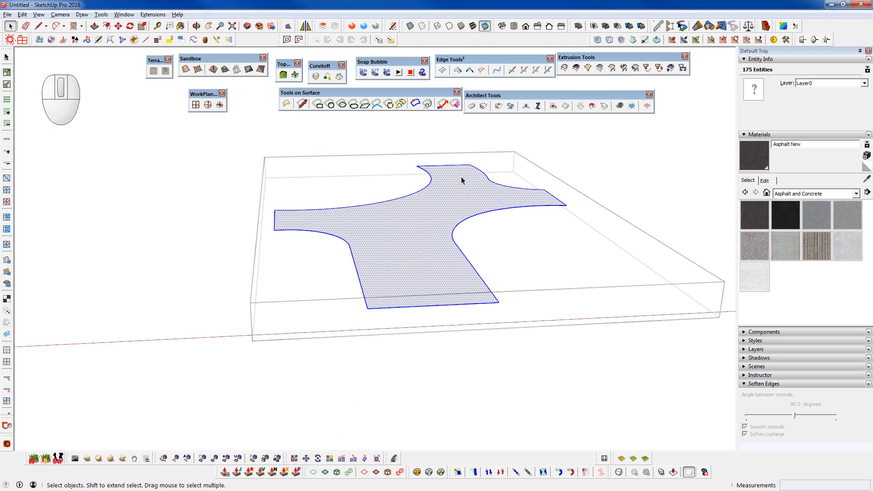
click(421, 194)
scroll(425, 190, up, 3)
scroll(455, 196, down, 5)
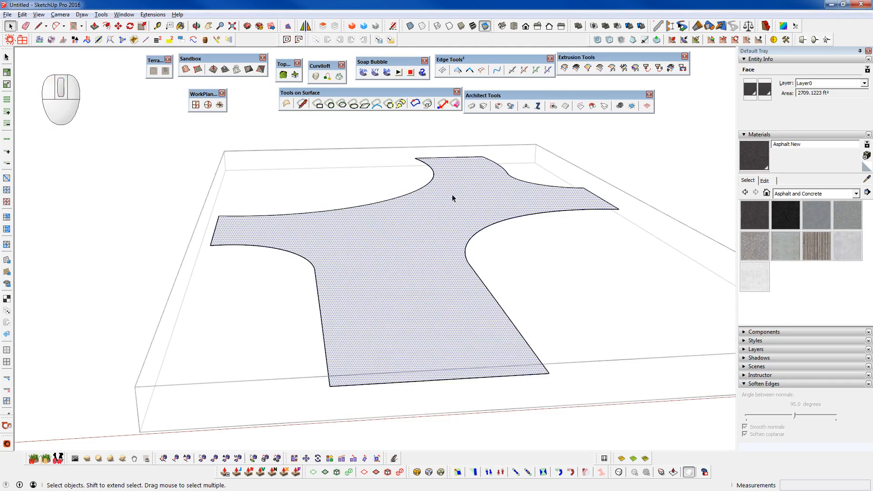
key(shift+c)
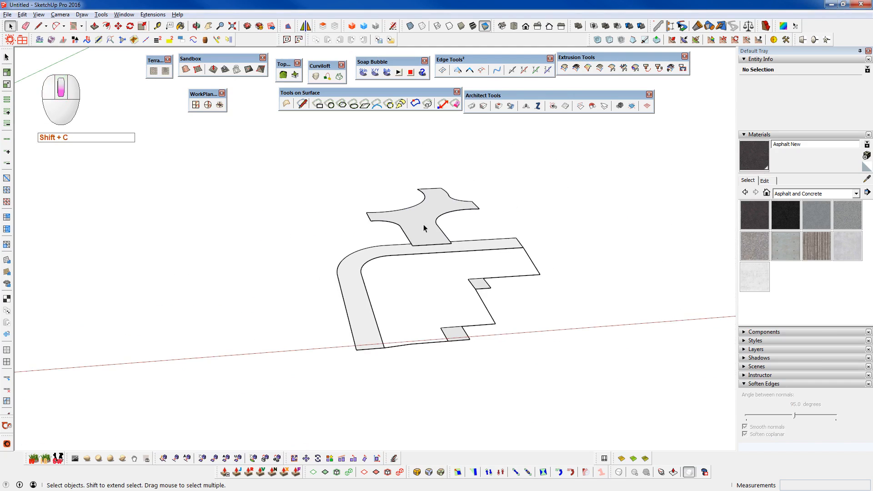
- Try to erase the stray edges around the flat road outline, then undo the erasure
middle_drag(430, 248, 422, 197)
scroll(450, 319, up, 6)
shift+middle_drag(452, 318, 409, 367)
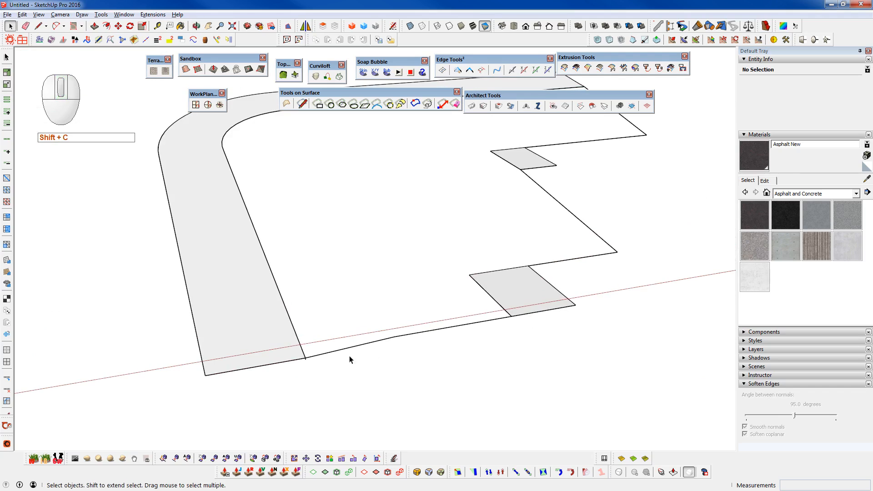
scroll(314, 357, up, 5)
drag(296, 341, 368, 389)
key(alt+e)
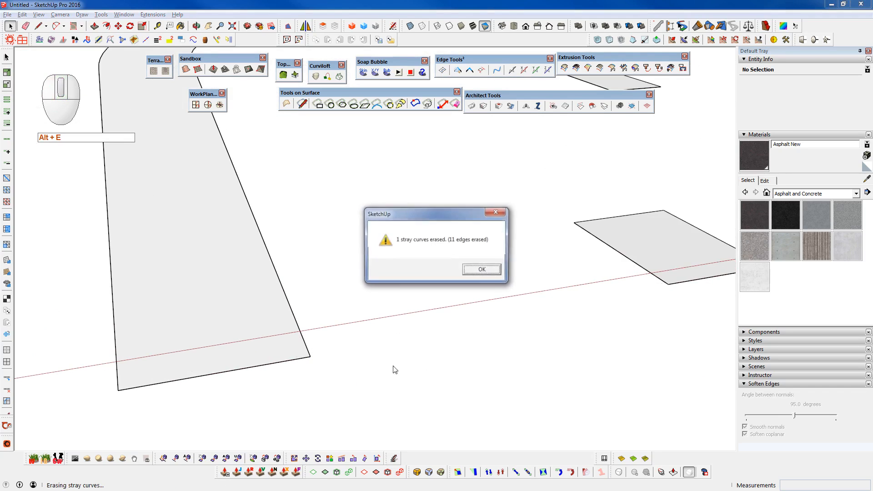
key(Return)
key(ctrl+z)
- Draw a small rectangle about 4' 6" by 9' 10" in the open space beside the site outline
shift+middle_drag(481, 310, 439, 364)
scroll(473, 334, down, 1)
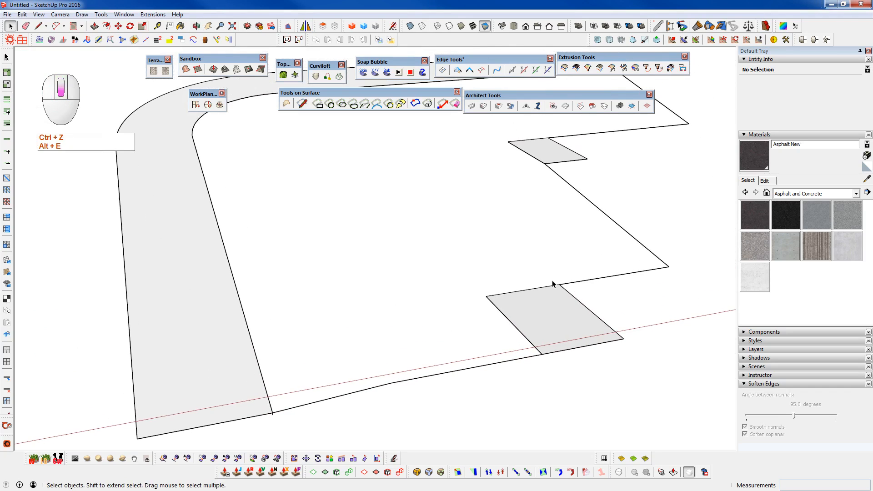
scroll(555, 311, down, 2)
middle_drag(561, 332, 380, 356)
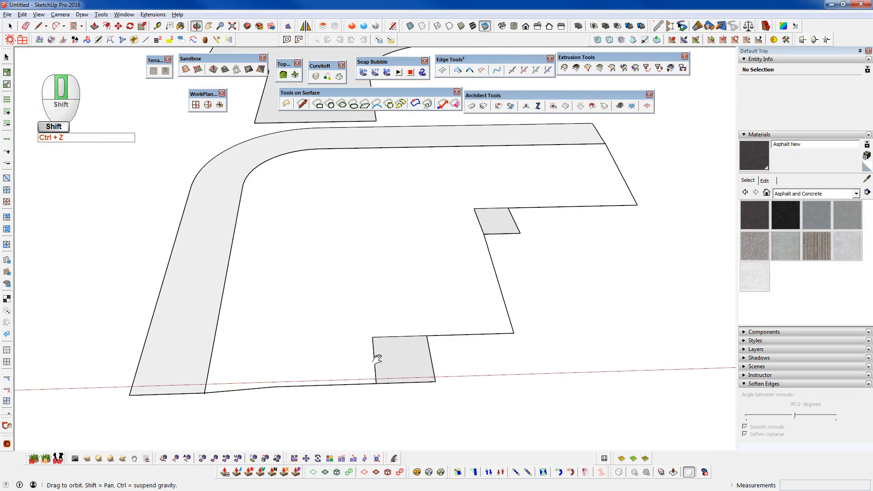
key(ctrl+r)
click(589, 324)
click(609, 323)
click(624, 349)
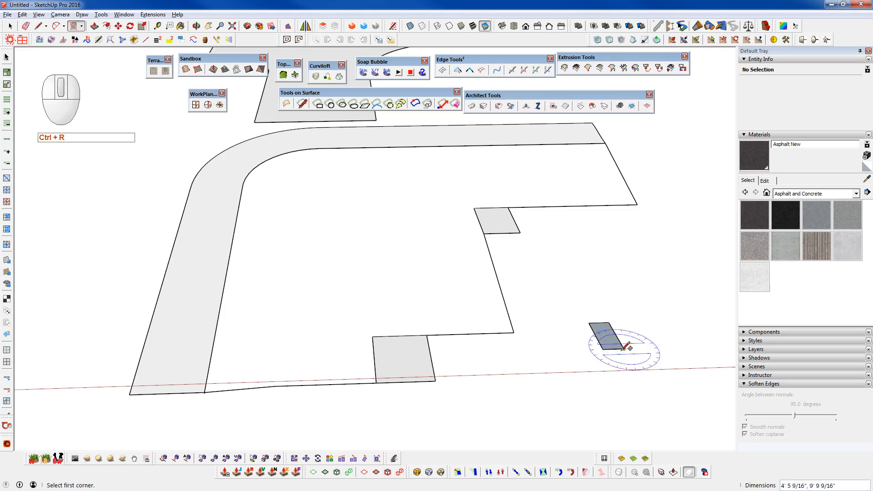
- Group the small rectangle and select the site's stepped boundary edges from the road's near end to its far end as one path
key(space)
key(shift+g)
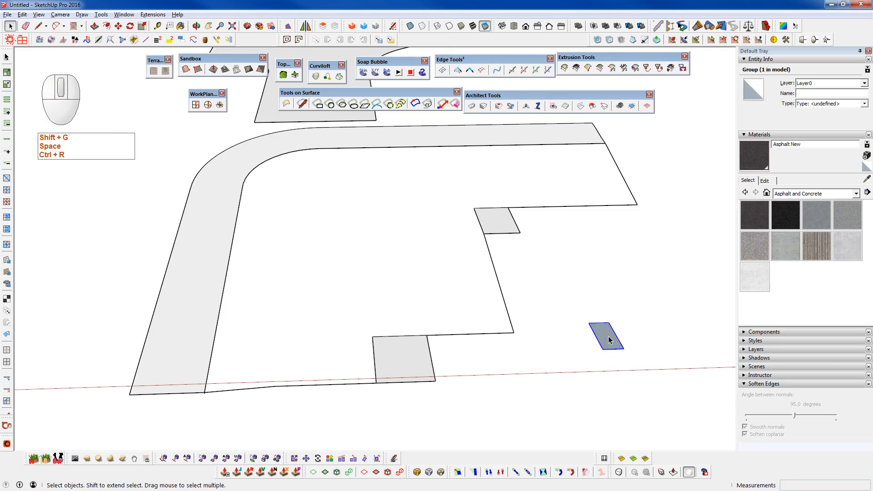
key(ctrl+space)
click(228, 391)
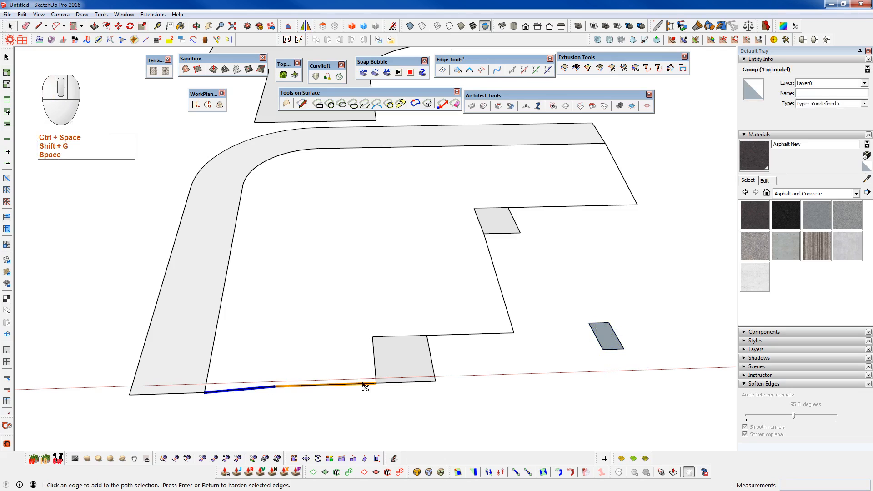
click(380, 376)
click(468, 335)
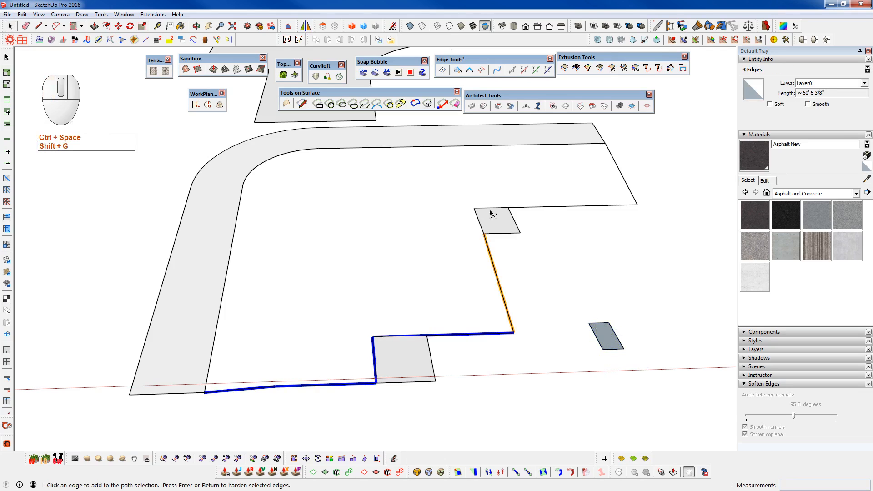
click(492, 209)
click(627, 180)
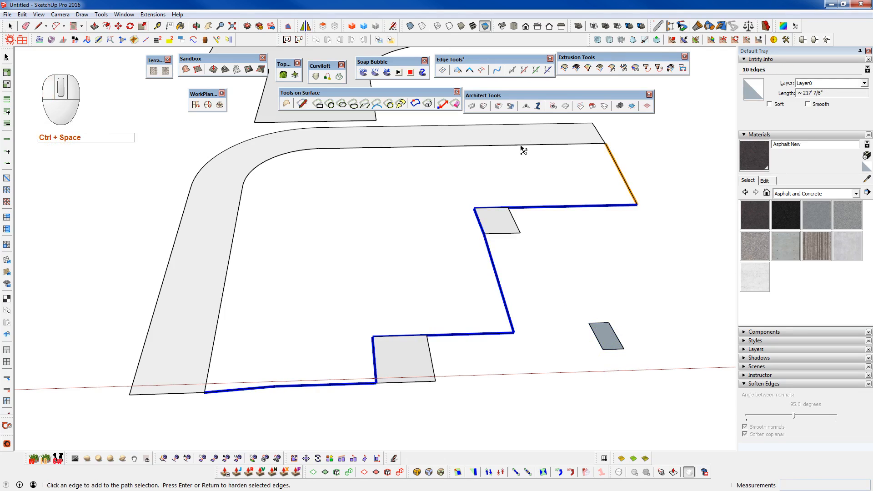
click(610, 151)
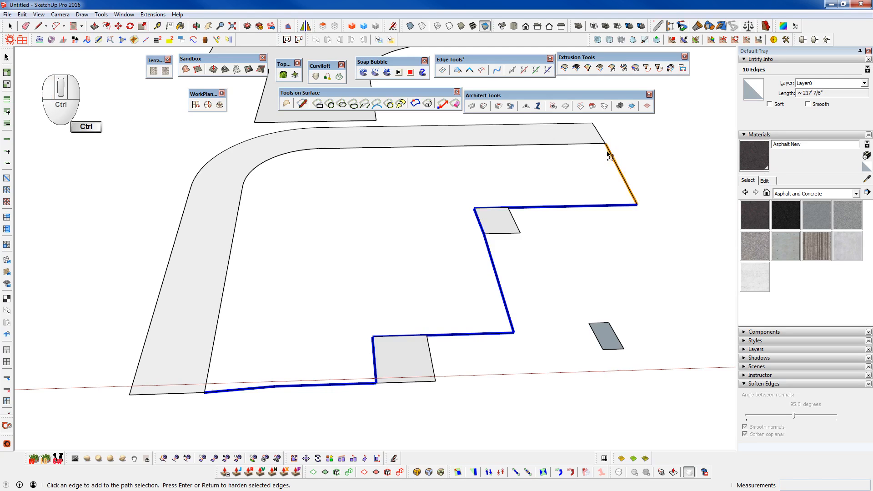
- Copy the selected boundary edges and paste them in place inside the small rectangle's group, then leave the group
key(space)
double_click(608, 329)
key(shift+v)
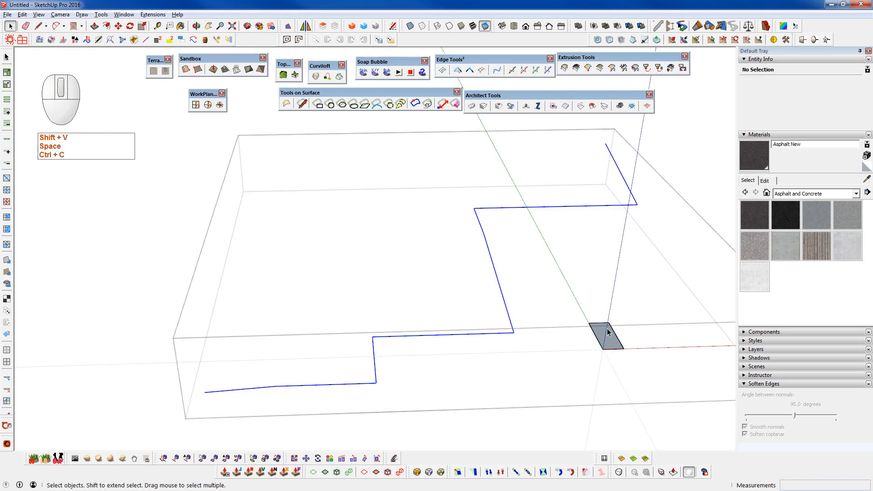
key(shift+c)
- Inside the curved road's group, select its complete inner edge as a path
scroll(291, 342, up, 5)
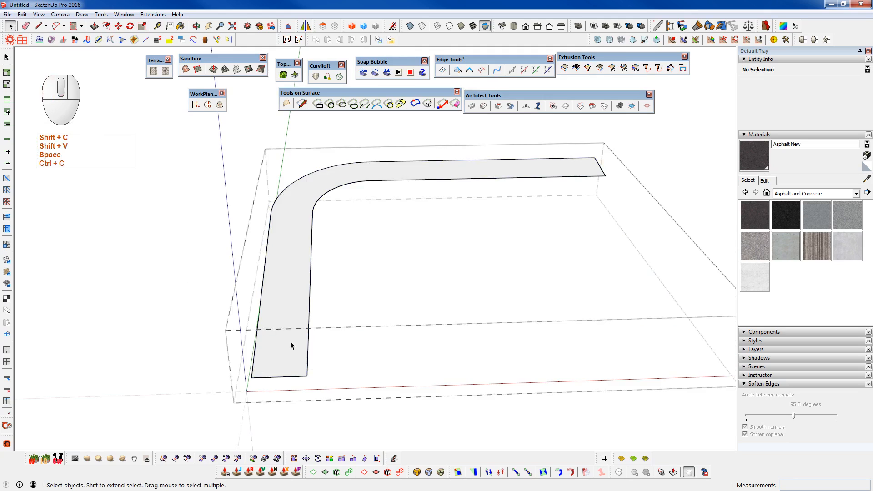
key(ctrl+space)
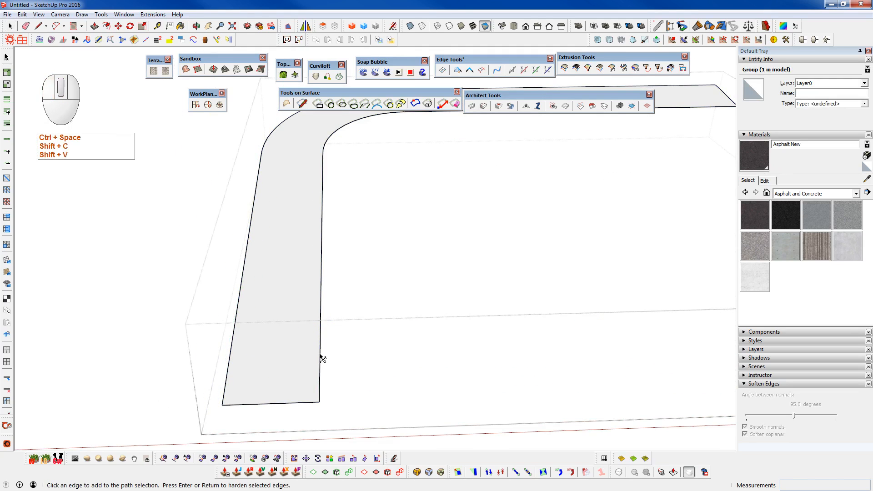
key(space)
click(320, 357)
key(space)
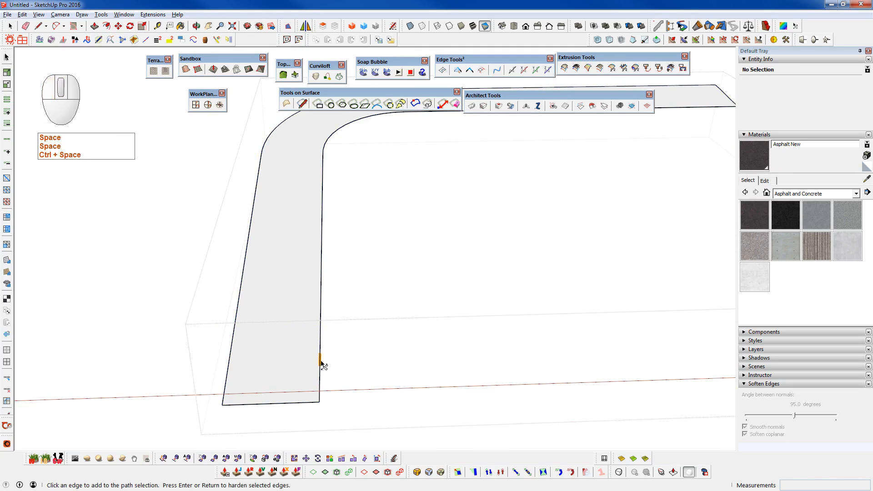
click(321, 364)
scroll(321, 364, down, 3)
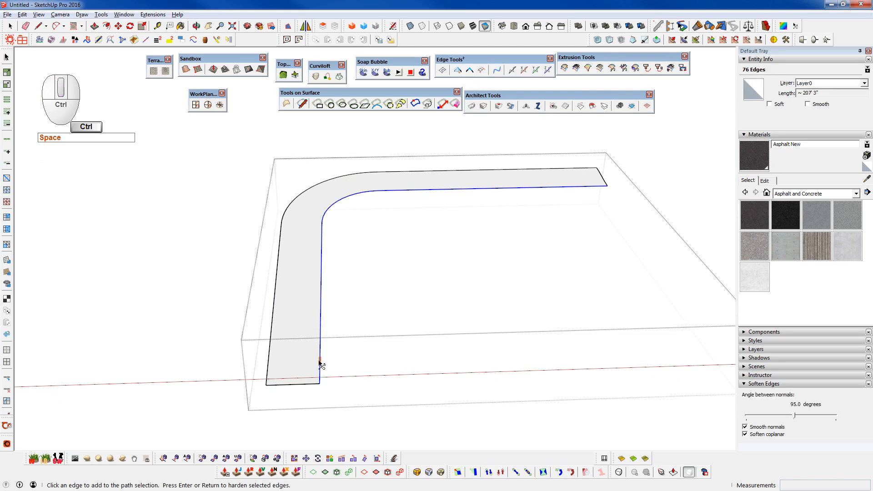
- Copy the road's inner edge and paste it in place with the stepped boundary inside the small rectangle's group
key(ctrl+c)
key(shift+c)
key(shift+c)
key(c)
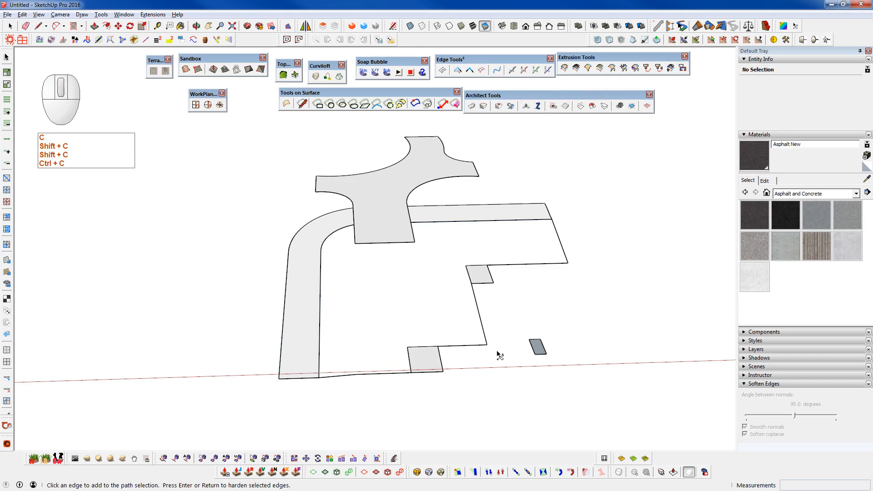
key(space)
key(shift+v)
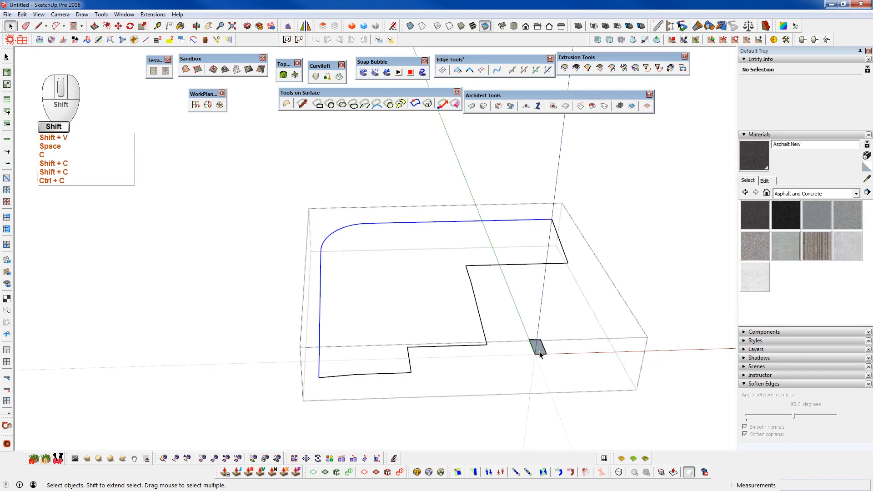
- Check the combined boundary for open edge gaps and run the stray curve eraser on it
click(458, 70)
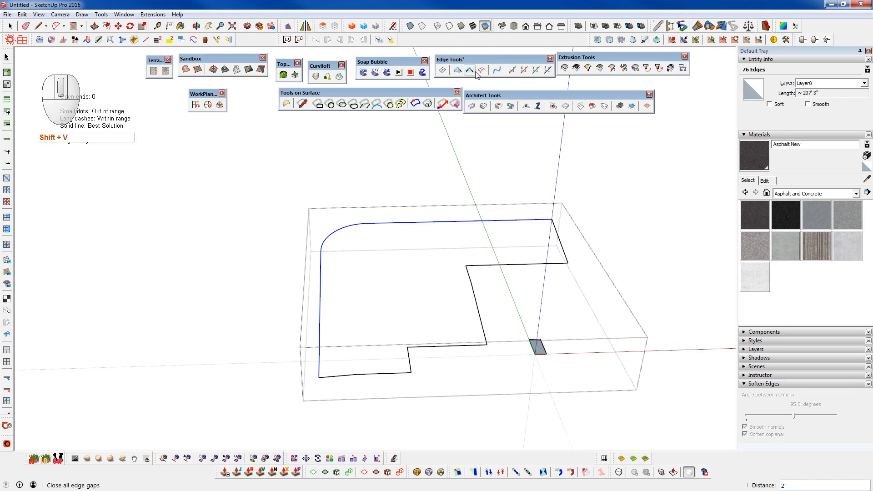
key(space)
key(alt+e)
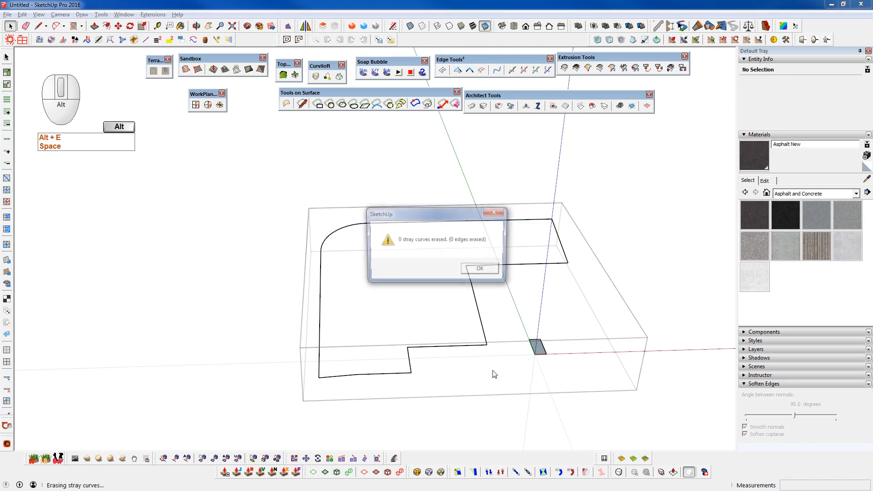
click(483, 272)
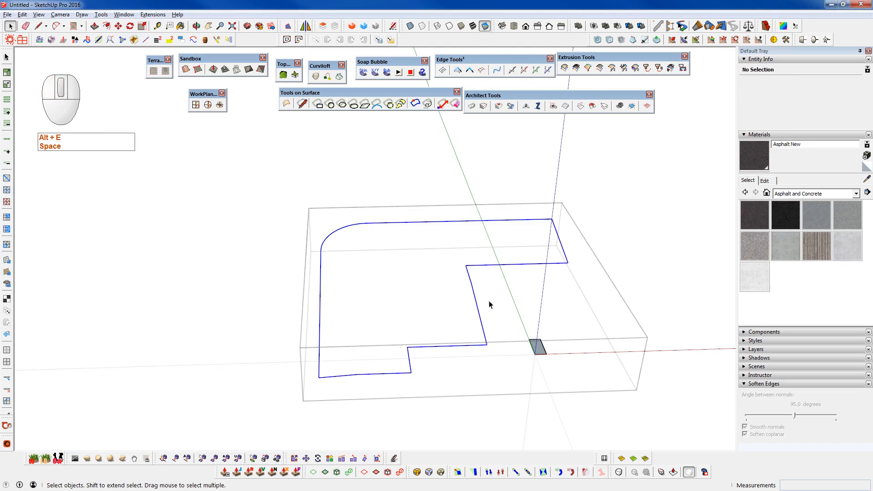
- Generate a Soap Skin from the closed boundary with 40 net divisions
click(363, 72)
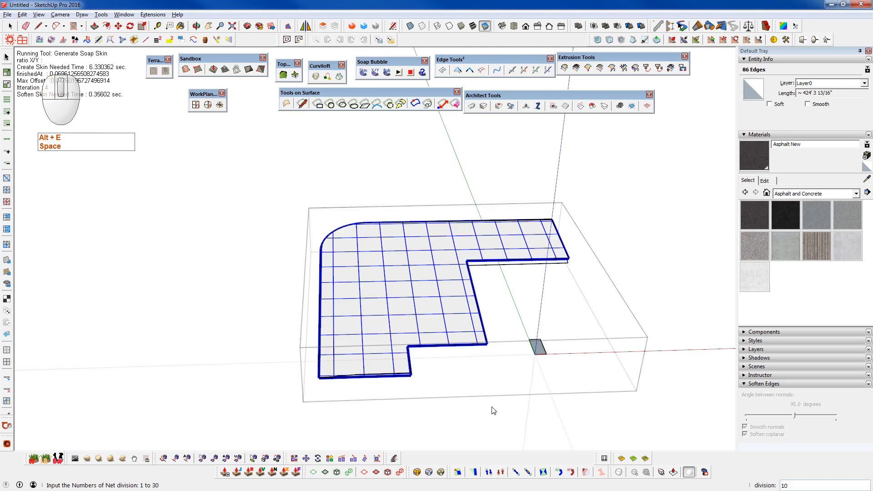
text(40)
key(Return)
key(Return)
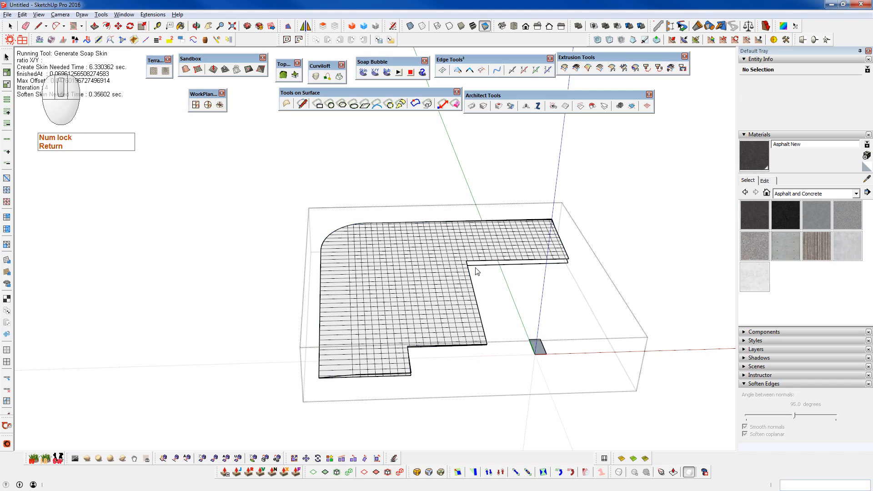
- Show the rest of the model and examine how the generated skin meets the road and the adjoining pads
middle_drag(405, 349, 529, 297)
key(ctrl+5)
scroll(358, 319, up, 1)
scroll(357, 306, up, 1)
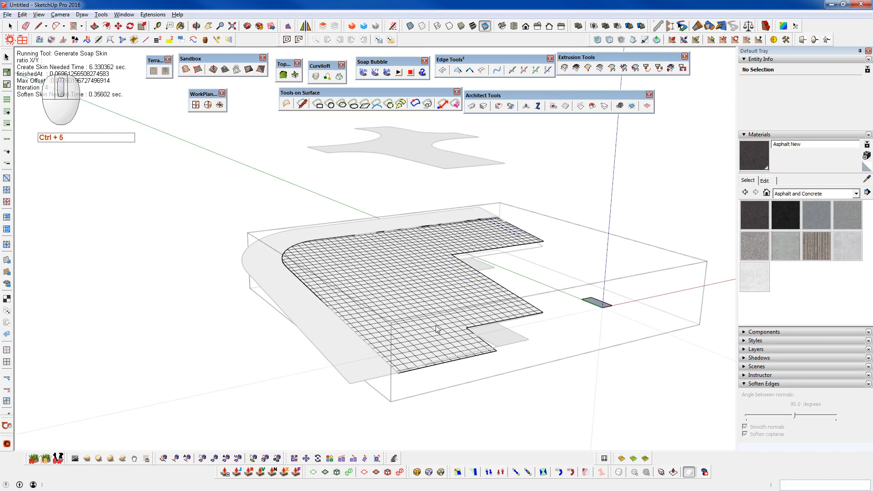
scroll(532, 332, up, 1)
scroll(496, 334, up, 2)
mouse_move(500, 334)
middle_down()
mouse_move(415, 335)
mouse_move(241, 310)
mouse_move(218, 275)
mouse_move(374, 321)
mouse_move(506, 331)
middle_up()
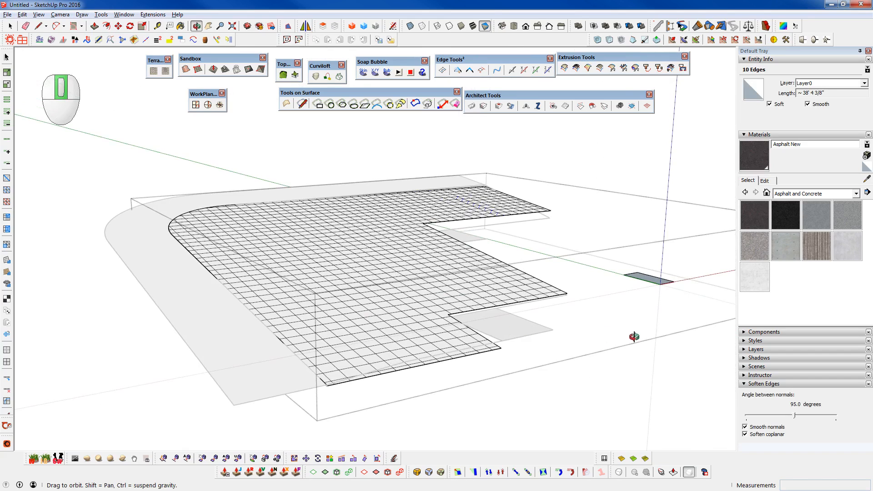
middle_drag(635, 337, 368, 179)
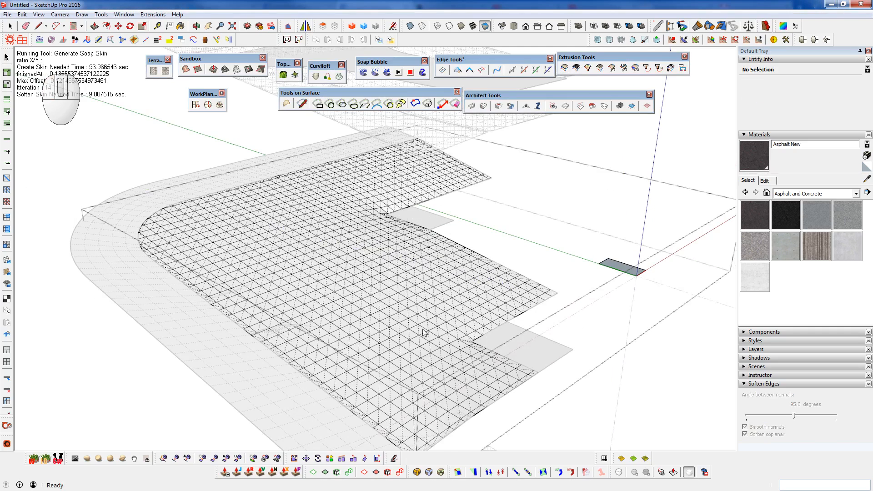
middle_drag(423, 332, 482, 256)
scroll(486, 252, up, 8)
middle_drag(504, 322, 554, 282)
scroll(581, 287, down, 3)
shift+middle_drag(555, 282, 612, 197)
scroll(586, 201, down, 6)
middle_drag(292, 295, 491, 316)
scroll(490, 312, down, 3)
middle_drag(377, 301, 432, 200)
scroll(434, 190, up, 5)
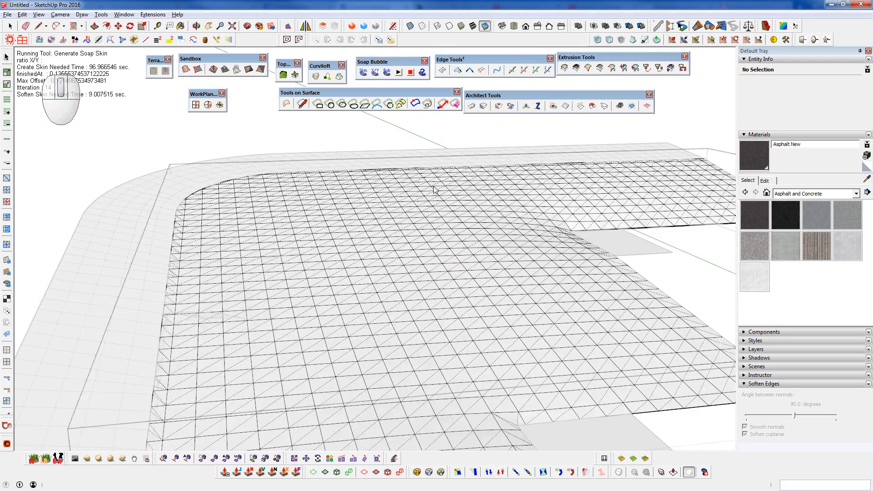
- Generate a Soap Bubble from the skin mesh with a pressure of -10 and inspect its curvature
key(space)
click(439, 249)
scroll(439, 249, down, 3)
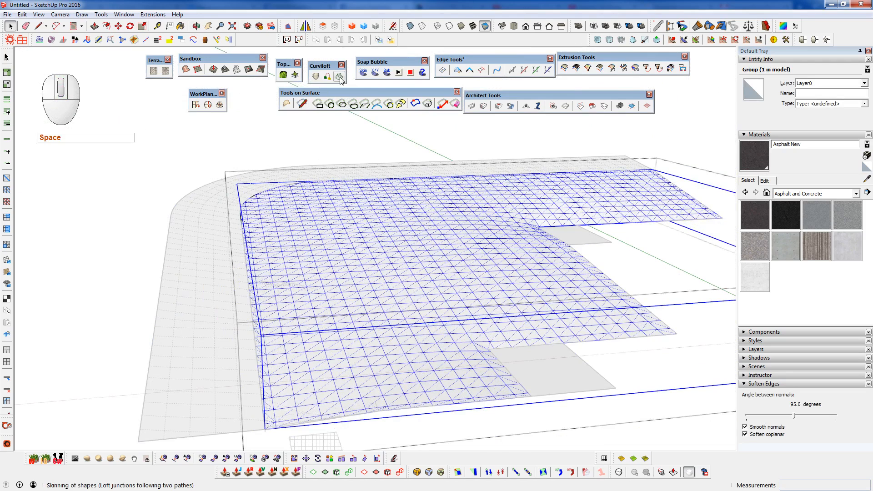
click(387, 72)
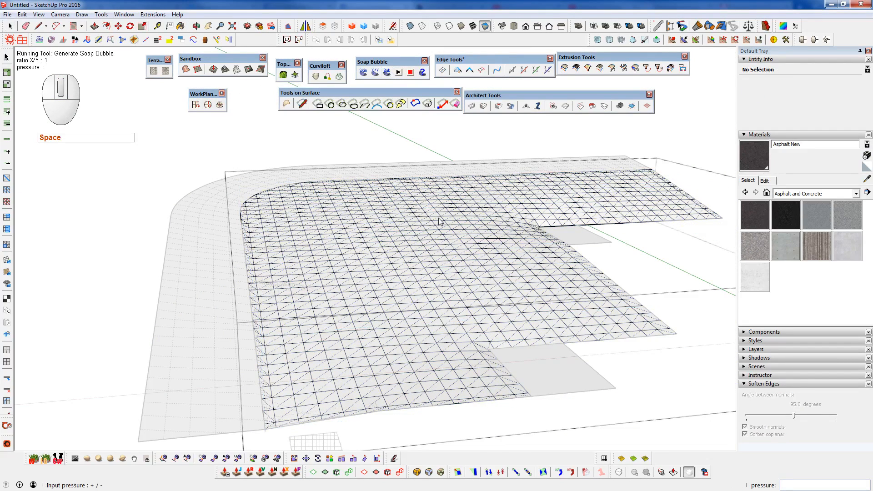
text(-10)
key(Return)
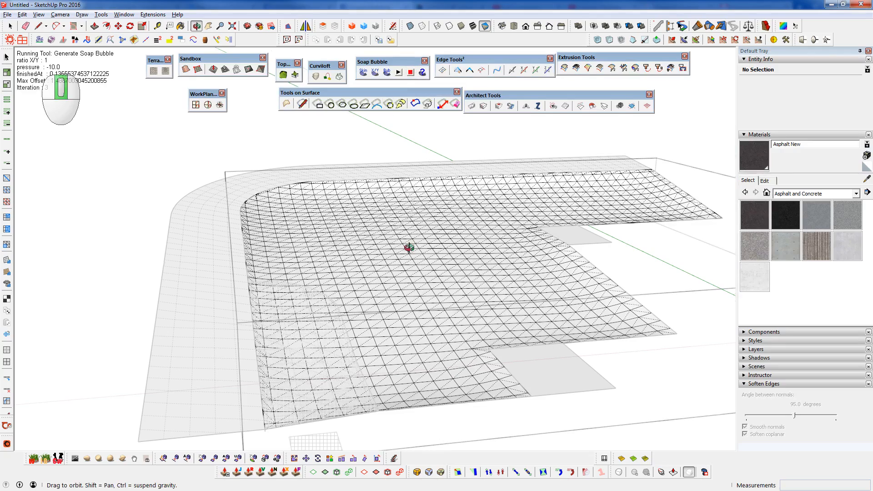
middle_drag(353, 247, 306, 245)
scroll(571, 182, up, 5)
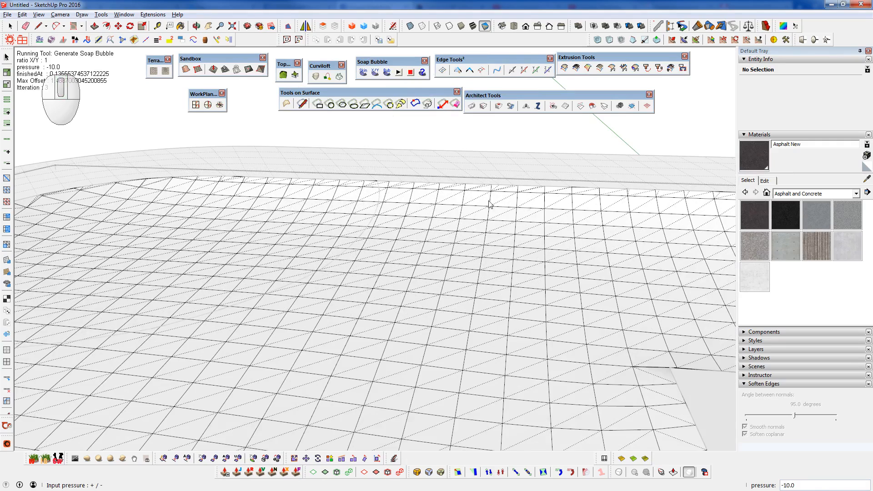
scroll(509, 200, down, 5)
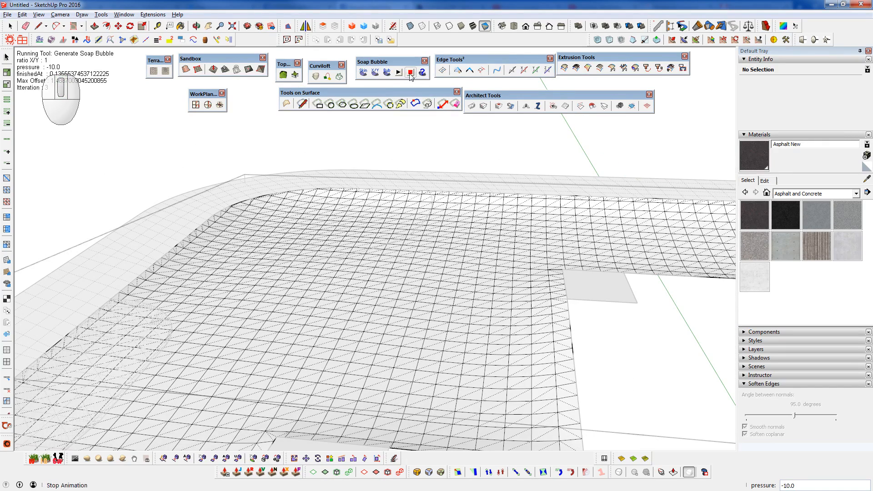
middle_click(390, 221)
- Run Soap Bubble on the mesh again with a pressure of 0 and view the surface
key(space)
click(408, 248)
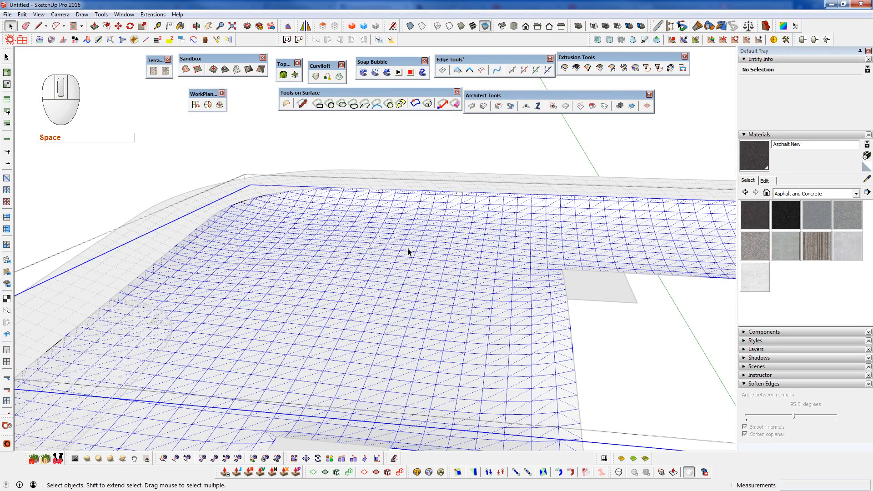
click(387, 72)
key(Num_Lock)
text(0)
key(Return)
key(Num_Lock)
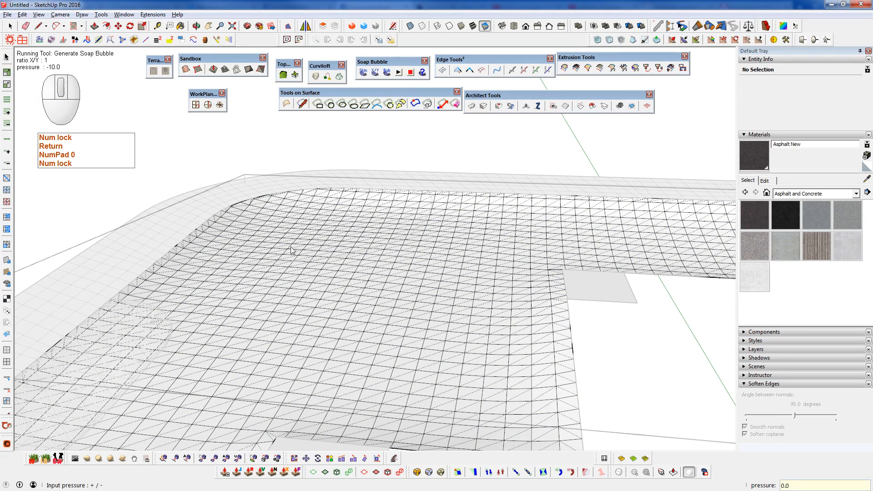
middle_click(357, 293)
key(h)
middle_drag(359, 292, 486, 323)
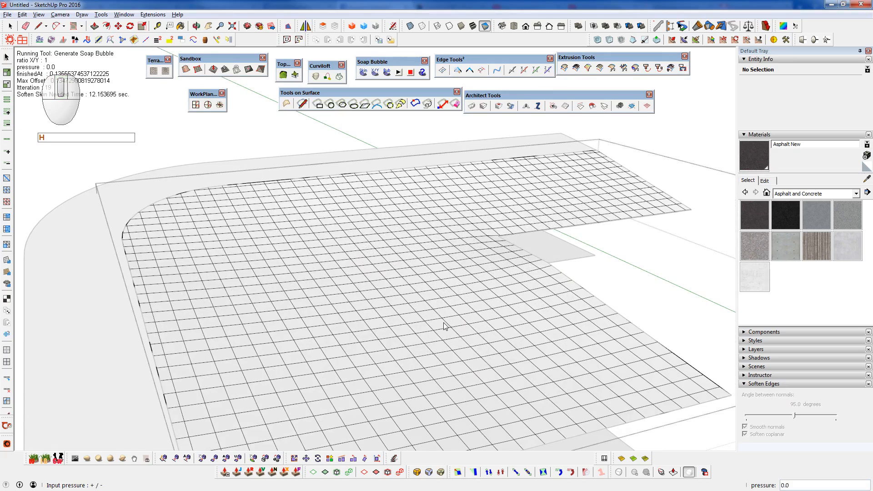
- Soften the skin mesh's edges with a 64-degree angle between normals, leave the group, and check the smoothed surface
middle_drag(444, 323, 382, 269)
key(space)
click(381, 269)
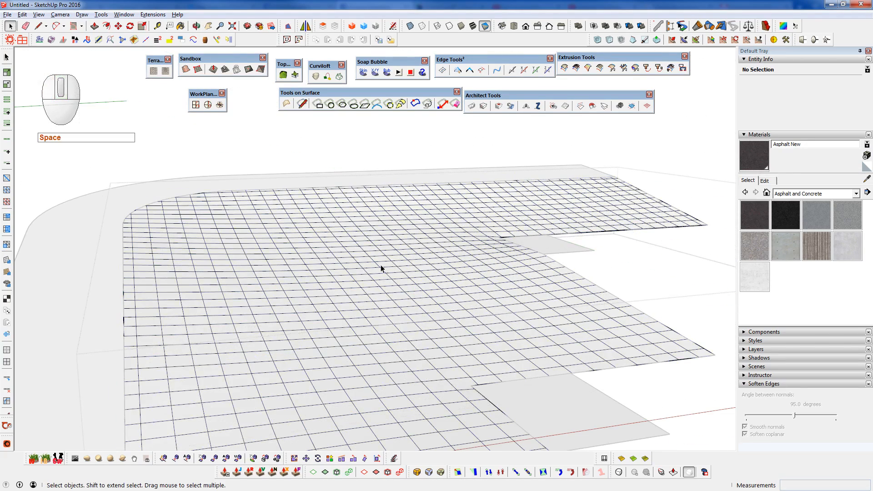
key(shift+c)
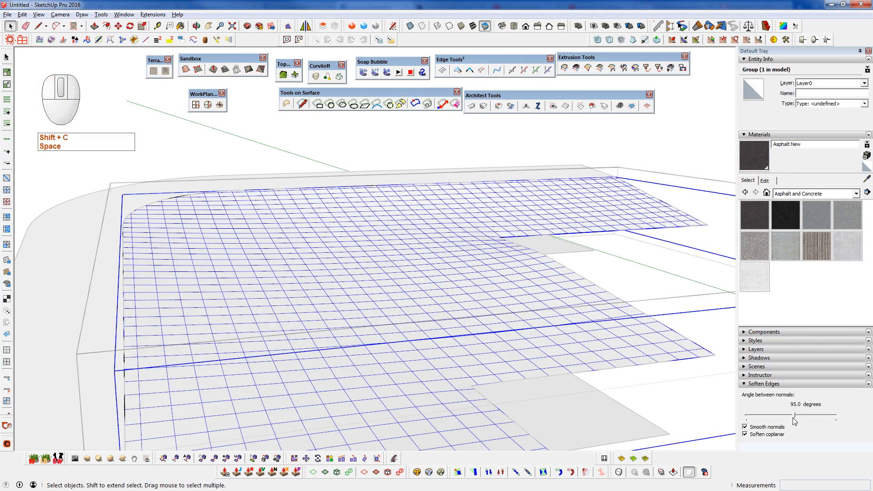
drag(795, 415, 779, 415)
middle_drag(420, 293, 390, 278)
click(600, 415)
middle_drag(459, 325, 475, 347)
scroll(350, 244, up, 1)
scroll(350, 244, down, 5)
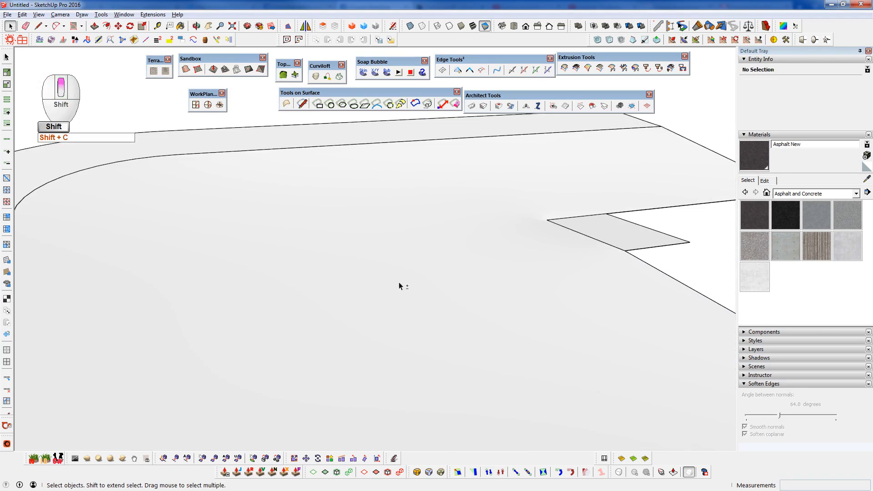
- Extrude the road intersection face floating above the site down through the site surfaces, then leave its group
click(399, 186)
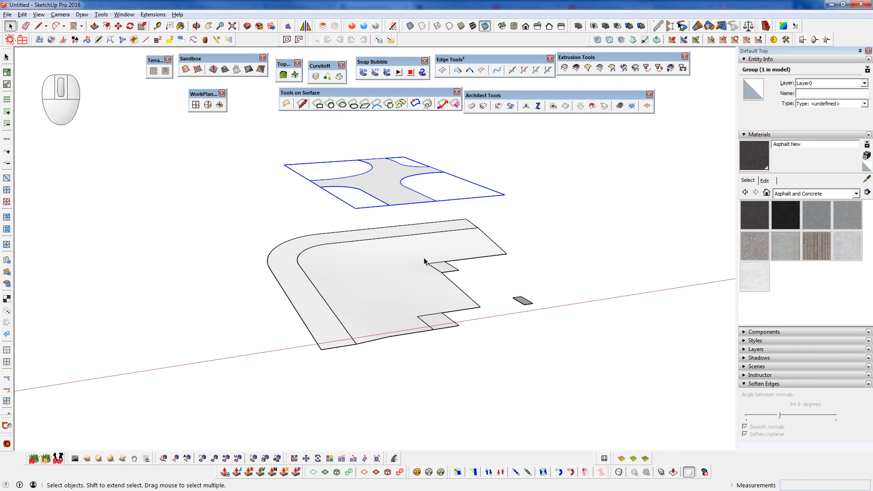
scroll(428, 296, up, 3)
mouse_move(424, 304)
shift+middle_down()
mouse_move(470, 355)
mouse_move(468, 327)
mouse_move(469, 358)
shift+middle_up()
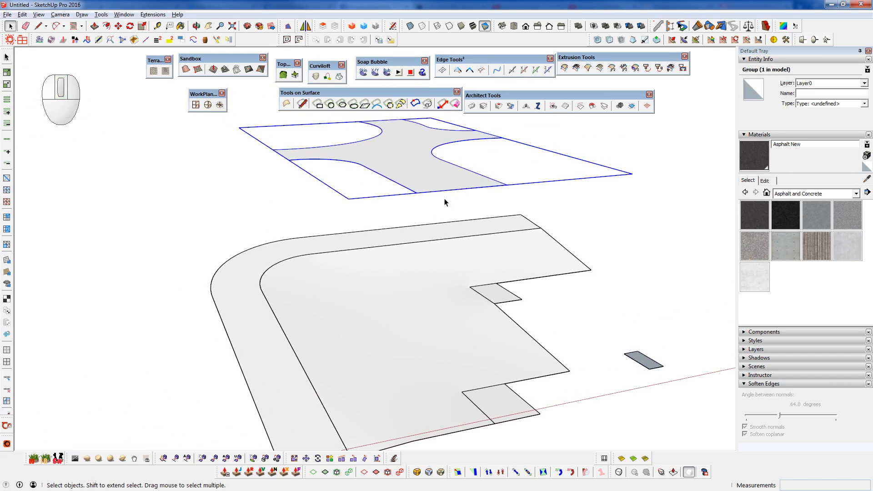
double_click(420, 164)
key(s)
drag(443, 179, 559, 451)
shift+middle_drag(470, 403, 426, 404)
key(space)
key(shift+c)
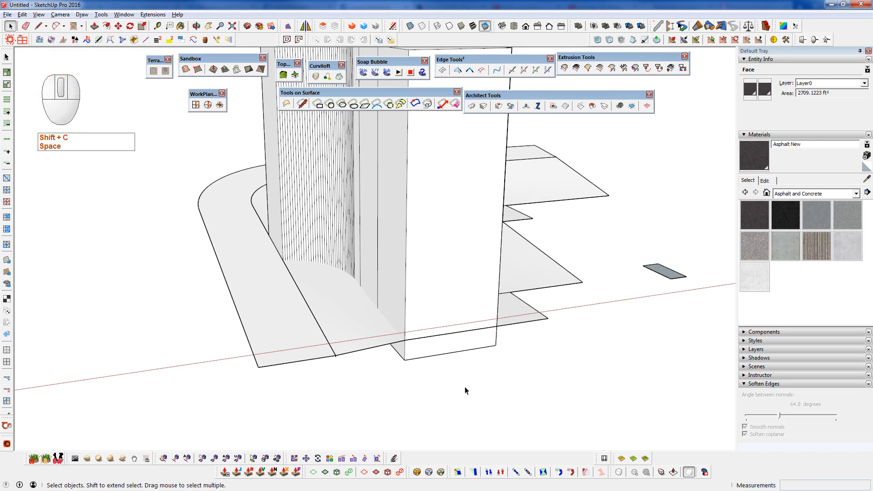
- Cut the extruded road solid and paste it in place inside the skin surface group
click(393, 337)
click(380, 338)
click(421, 280)
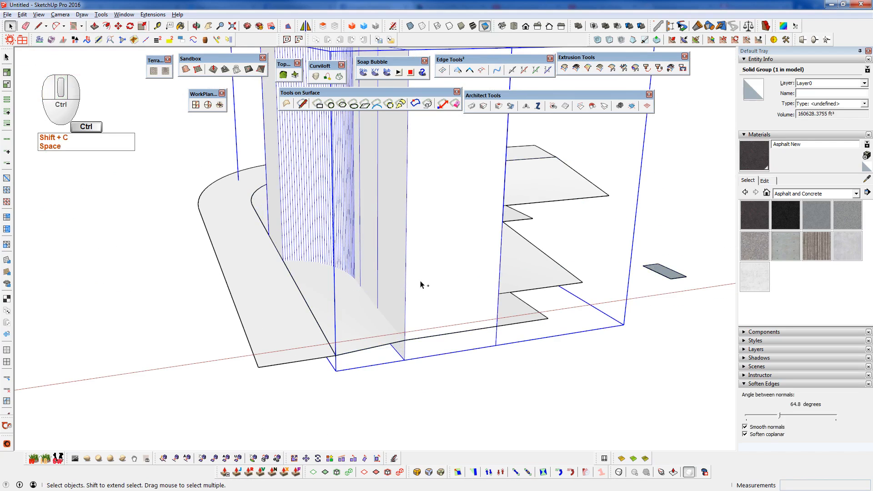
key(ctrl+x)
double_click(407, 254)
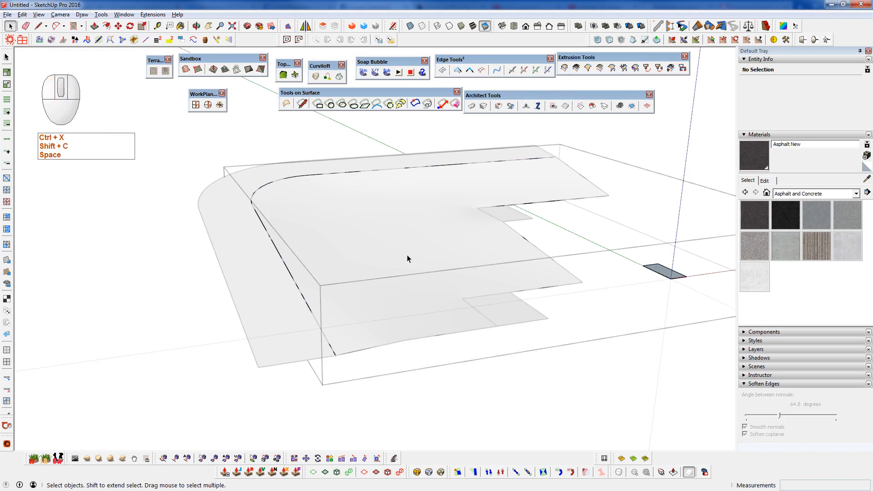
key(ctrl+x)
click(436, 246)
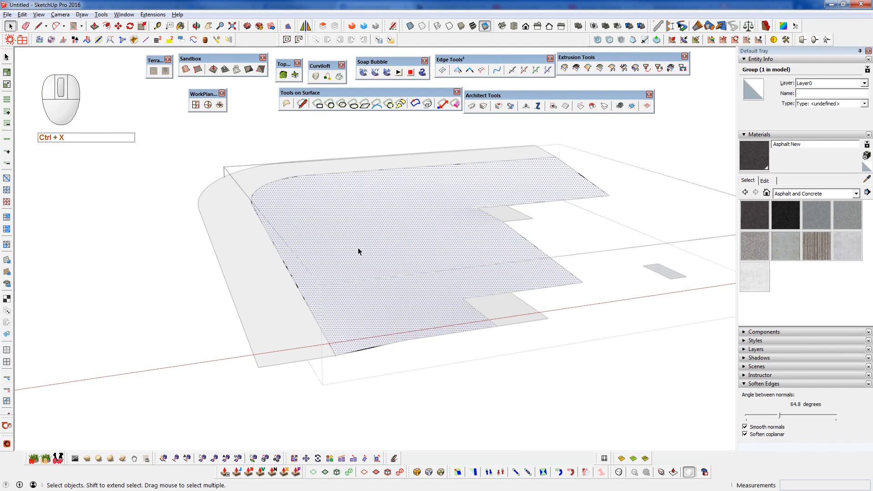
key(shift+v)
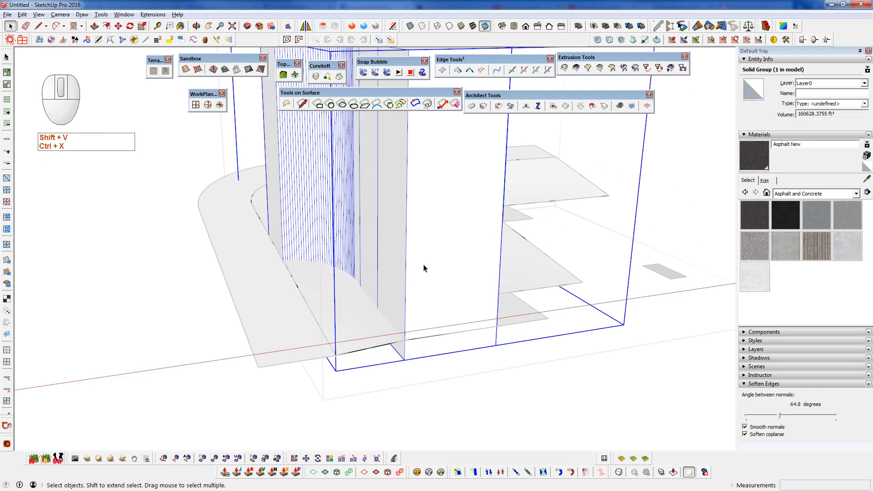
- Intersect the road solid's faces with context and remove the solid from the site surface
right_click(447, 223)
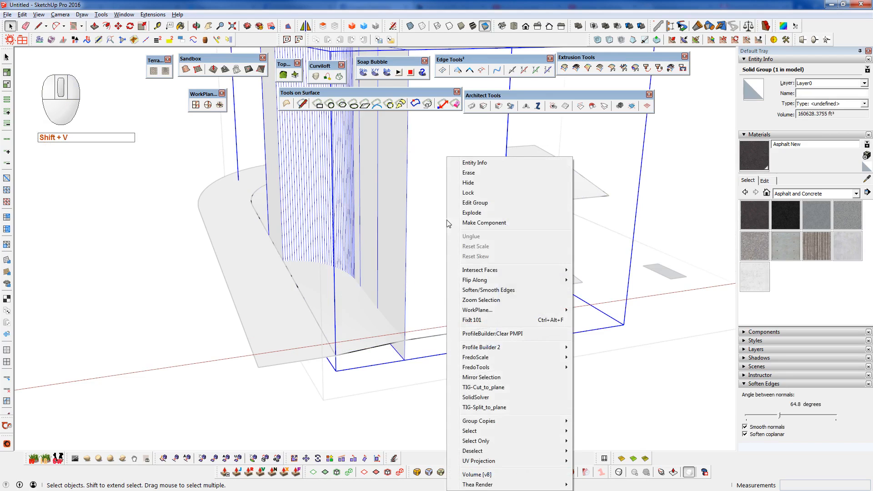
mouse_move(500, 270)
click(605, 270)
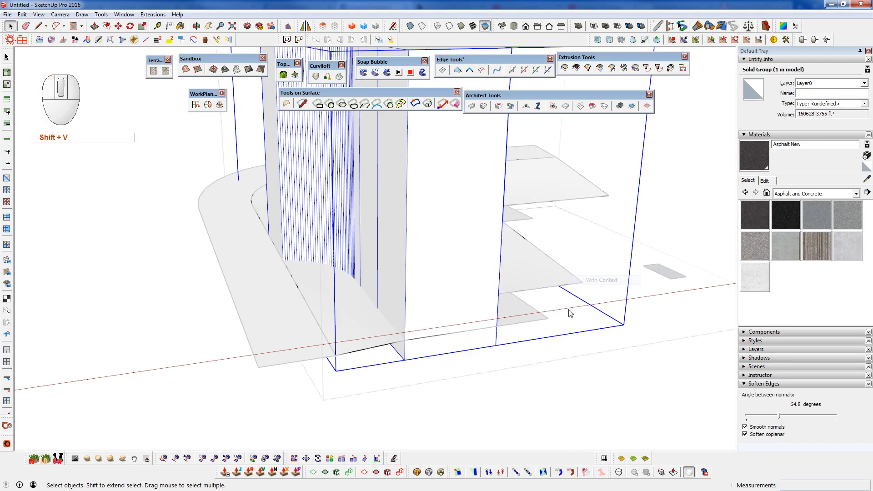
key(ctrl+d)
click(434, 288)
middle_drag(435, 288, 532, 202)
- Select the cut-out road intersection surface and paint it with the Asphalt New material
scroll(474, 236, up, 6)
middle_drag(376, 244, 397, 268)
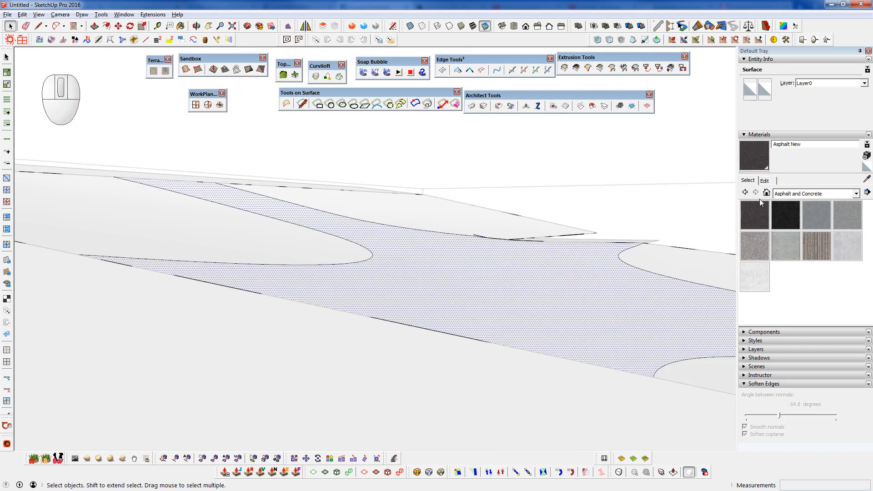
click(755, 215)
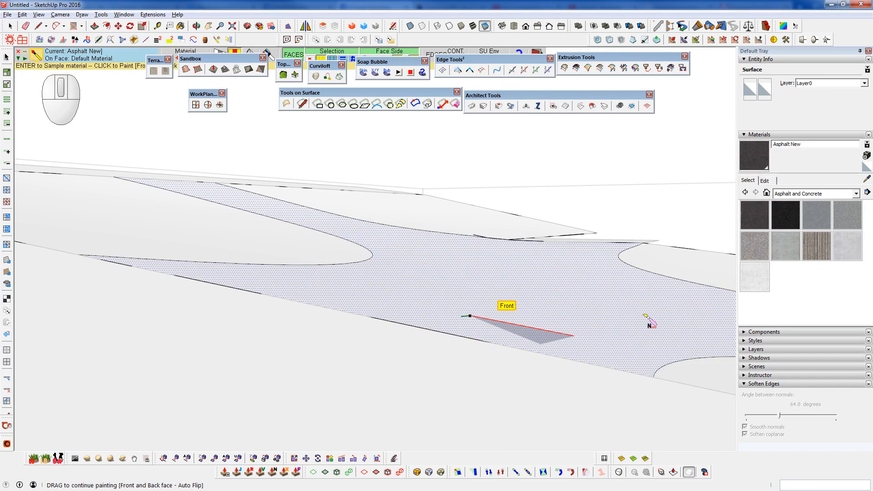
middle_drag(557, 310, 319, 318)
scroll(351, 272, down, 6)
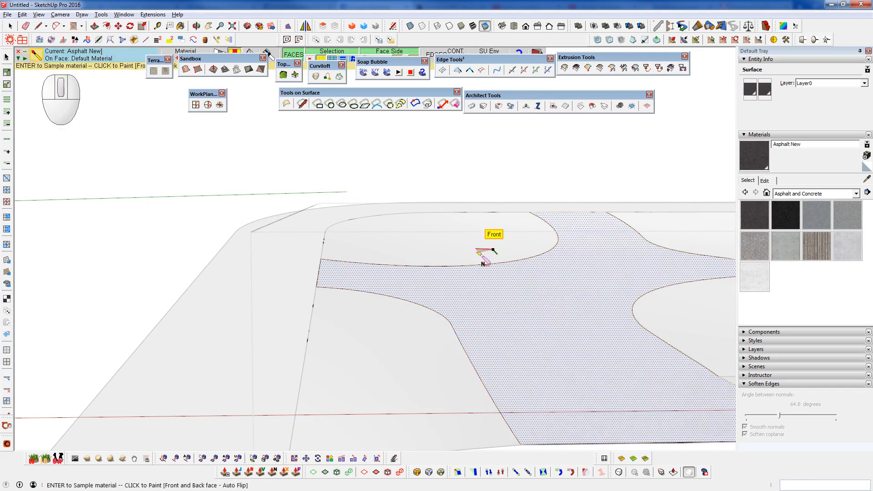
shift+middle_drag(580, 312, 450, 305)
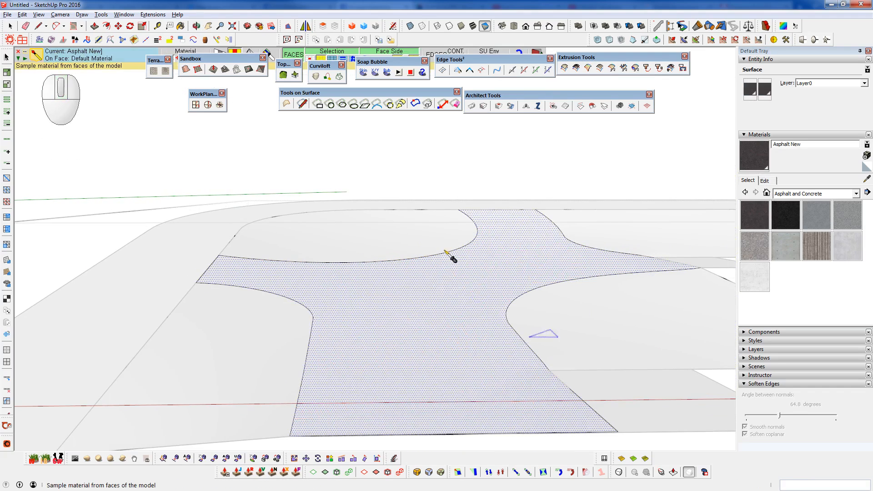
- Display the textured faces to check the asphalt on the road surface, and return to the monochrome face style
click(476, 29)
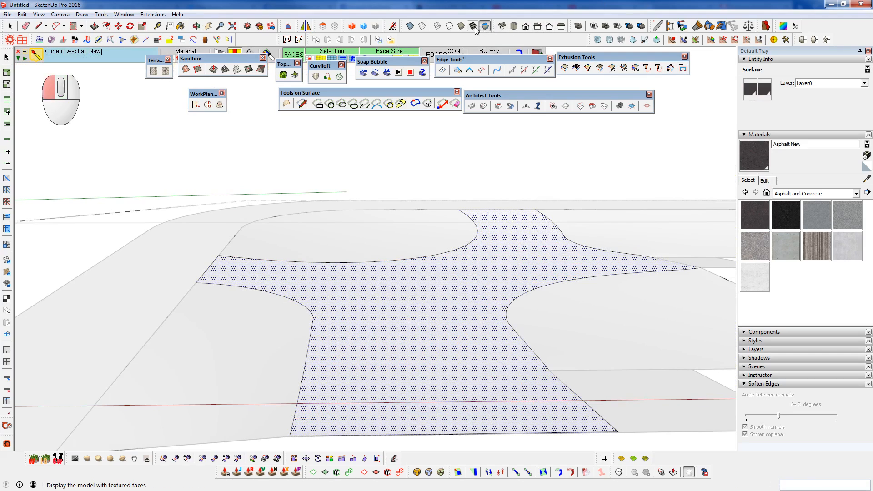
middle_drag(439, 306, 419, 381)
scroll(425, 220, up, 5)
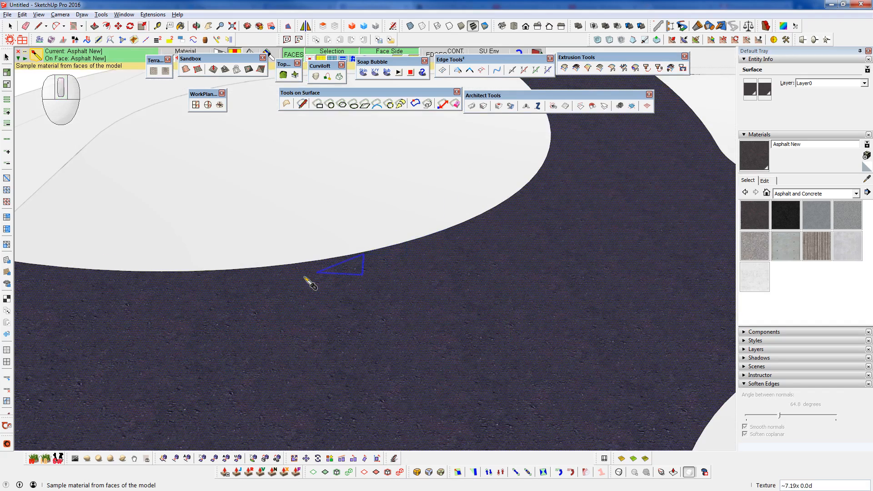
scroll(427, 320, down, 3)
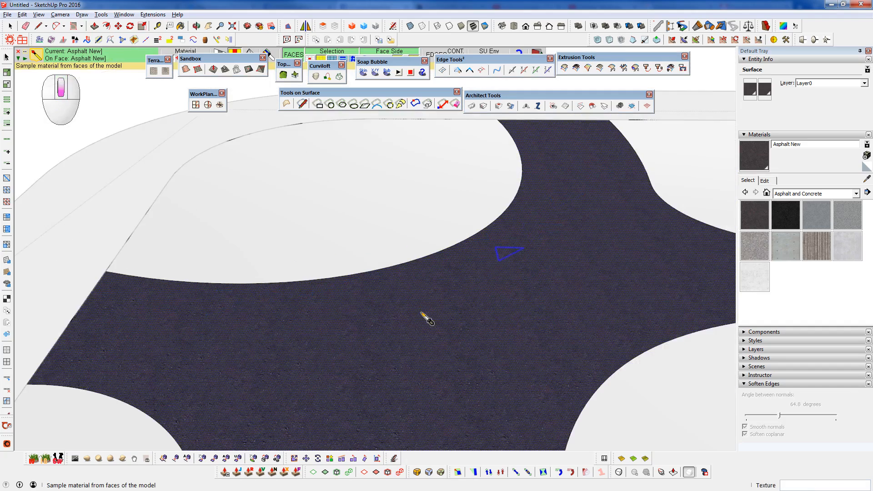
scroll(422, 313, down, 1)
click(486, 27)
middle_drag(471, 269, 460, 273)
scroll(460, 273, down, 2)
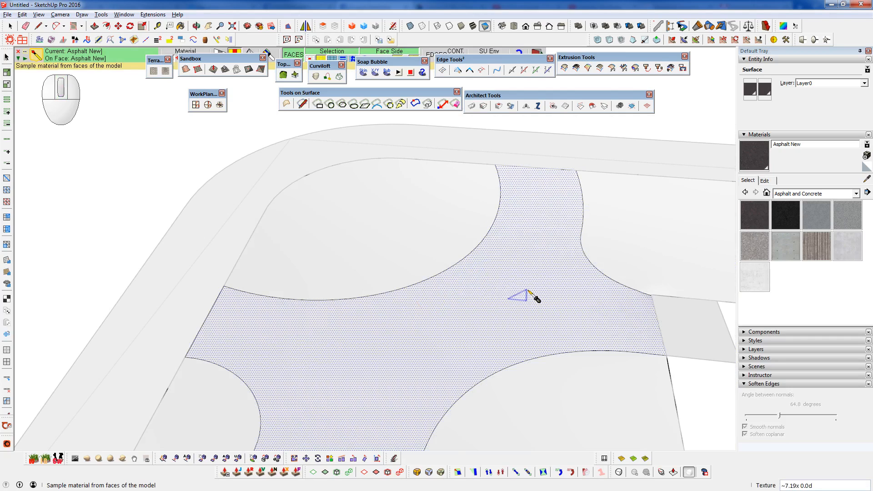
middle_drag(418, 316, 345, 310)
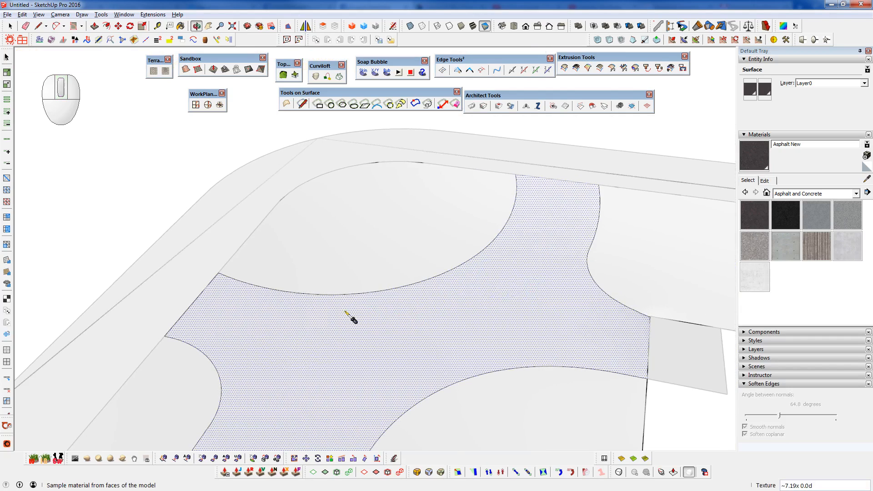
- Select a continuous path of edges along the curved road border of the rounded corner area
key(ctrl+space)
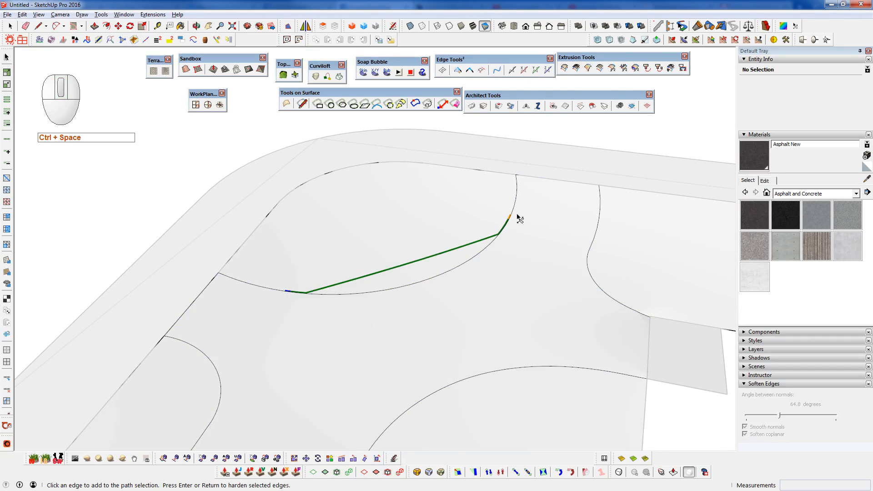
click(359, 294)
click(407, 287)
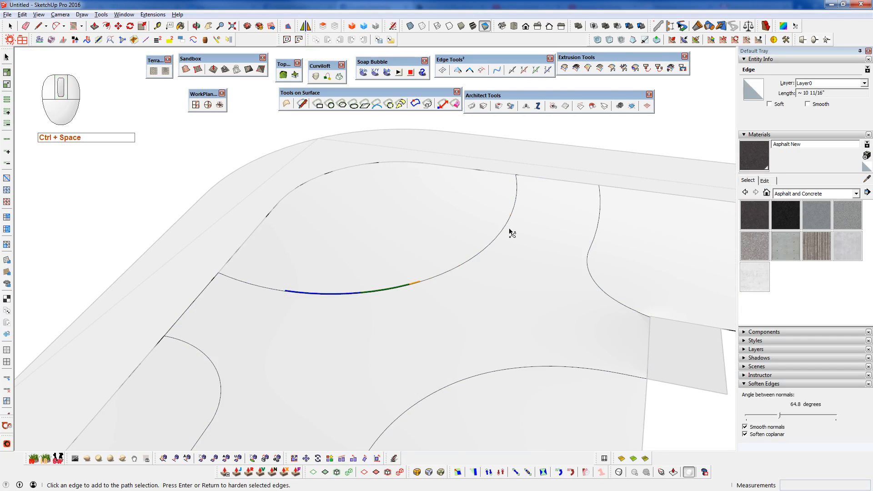
click(456, 270)
click(489, 241)
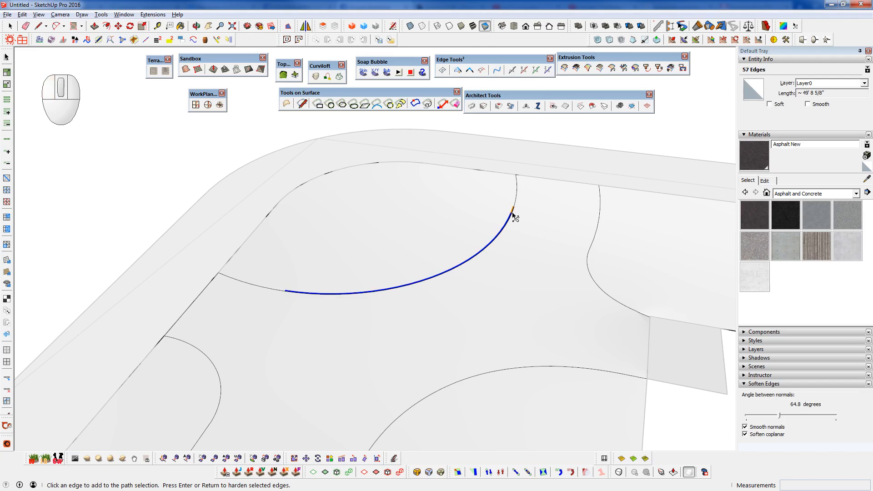
key(space)
- Open the selected curve for vertex editing, try several soft select radii, and set the radius to 140 inches (11' 8")
key(F2)
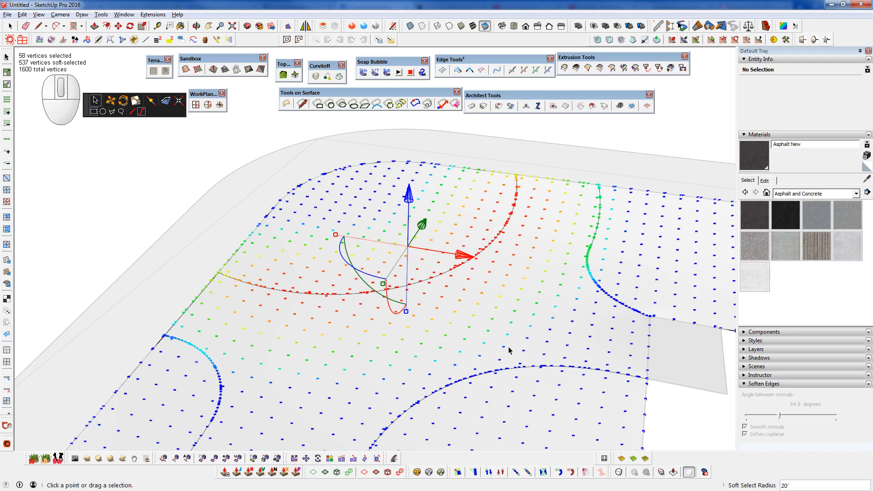
text(60)
key(Return)
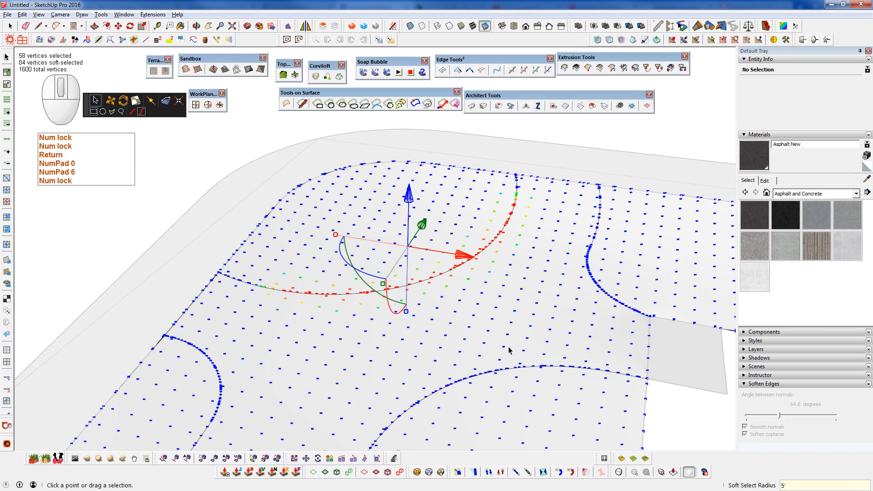
text(96)
key(Return)
text(10)
key(Return)
text(140)
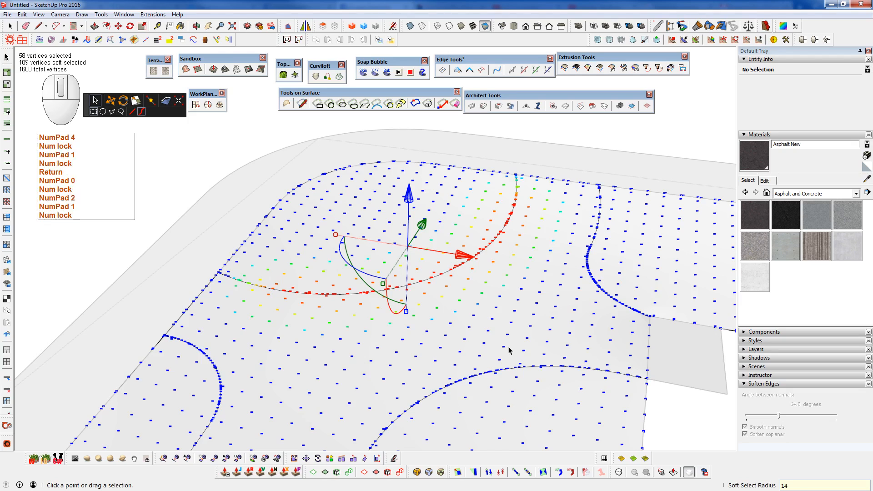
key(Return)
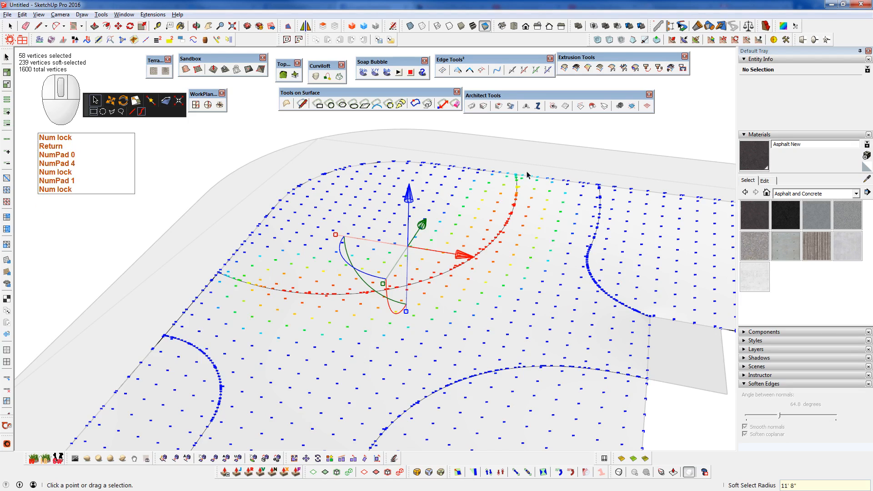
- Adjust the vertex selection on the curve so that the vertices near its far end are excluded
alt+click(492, 150)
drag(493, 153, 541, 207)
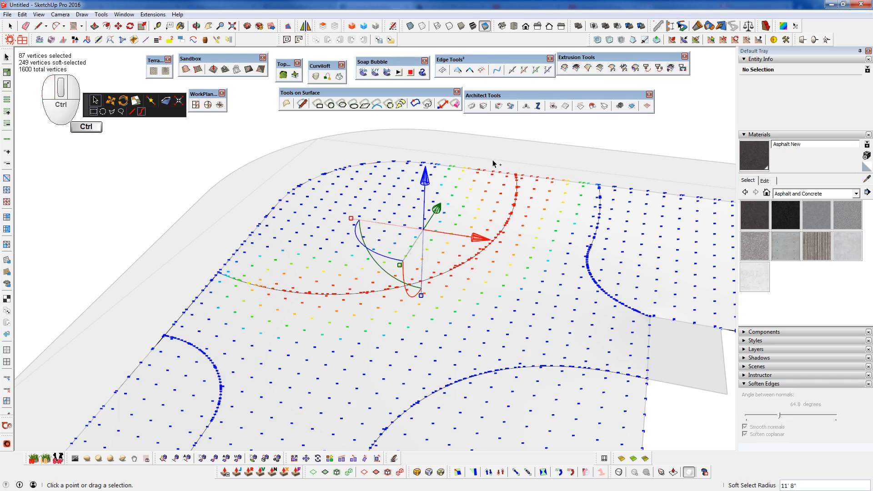
ctrl+shift+drag(493, 160, 553, 240)
ctrl+shift+drag(477, 153, 517, 230)
ctrl+shift+drag(476, 146, 535, 205)
ctrl+shift+drag(505, 166, 533, 209)
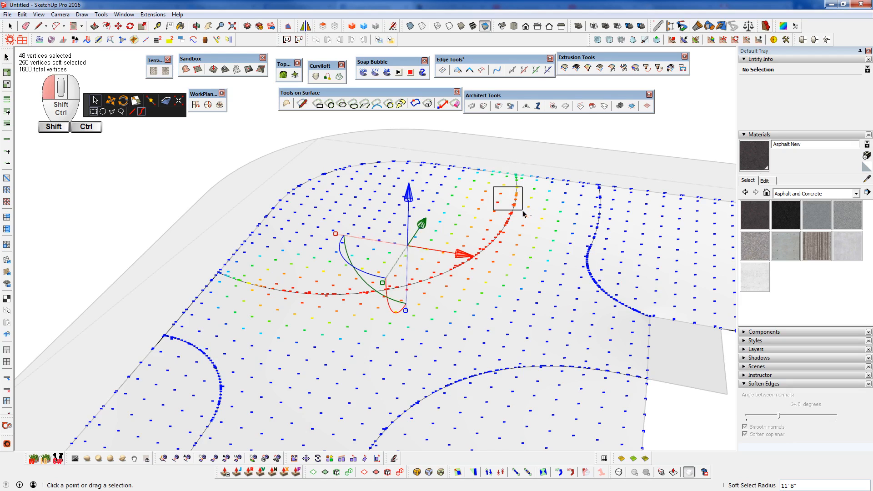
ctrl+shift+drag(523, 211, 523, 211)
middle_drag(519, 178, 484, 189)
scroll(484, 180, up, 2)
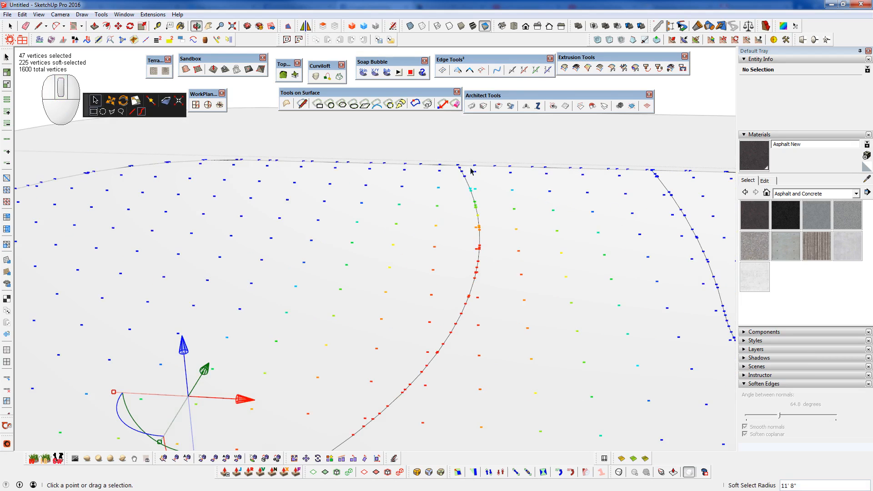
scroll(472, 170, down, 3)
- Lower the soft-selected curve vertices vertically by about 2' 7/8"
middle_drag(359, 266, 403, 157)
click(402, 156)
drag(402, 156, 407, 180)
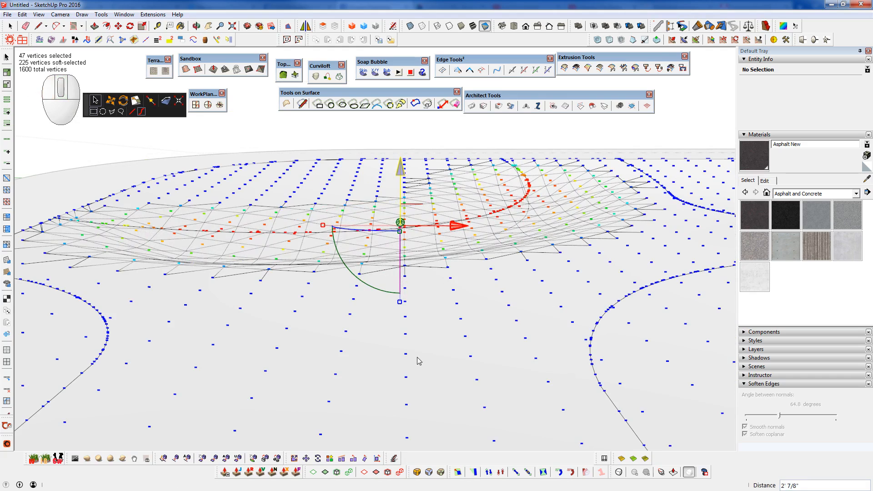
middle_drag(418, 361, 448, 296)
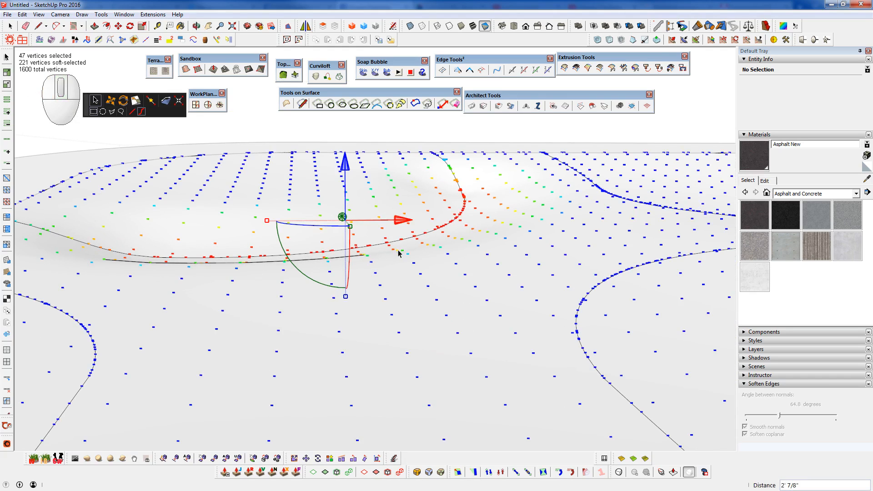
scroll(398, 254, up, 2)
- Reopen vertex editing and move the soft-selected curve vertices with the vertex Move tool by about 4 3/8"
key(w)
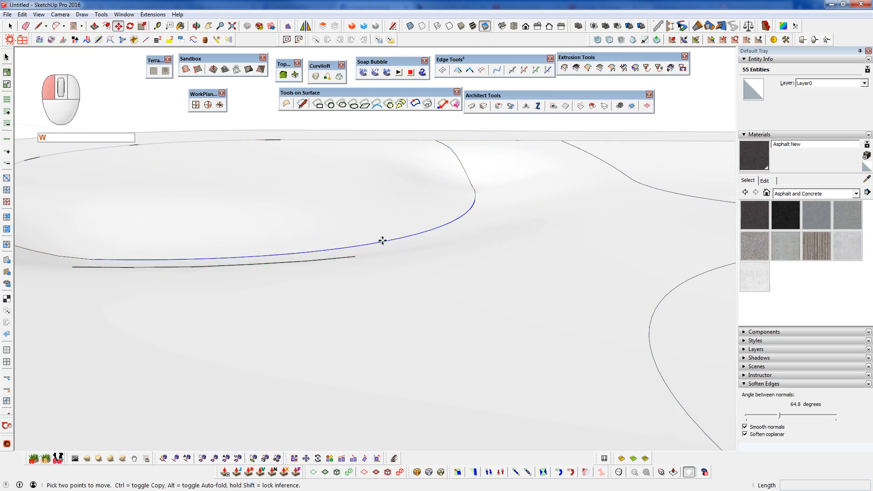
key(F2)
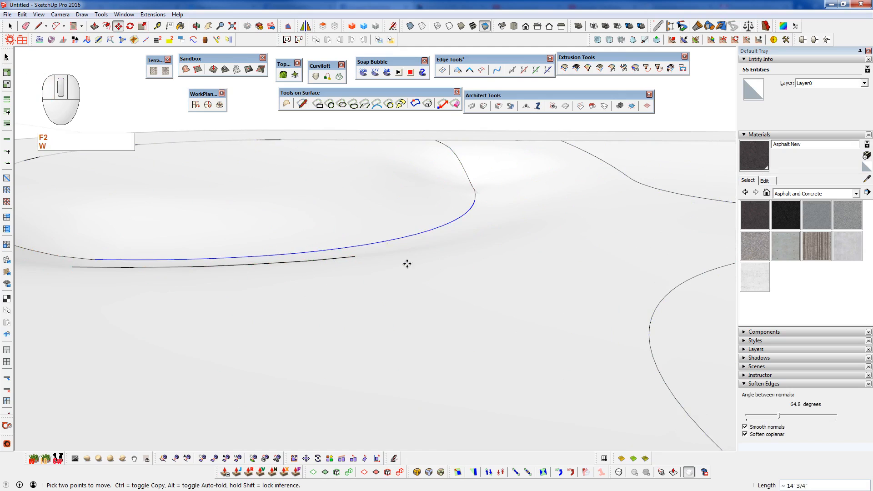
key(space)
key(F2)
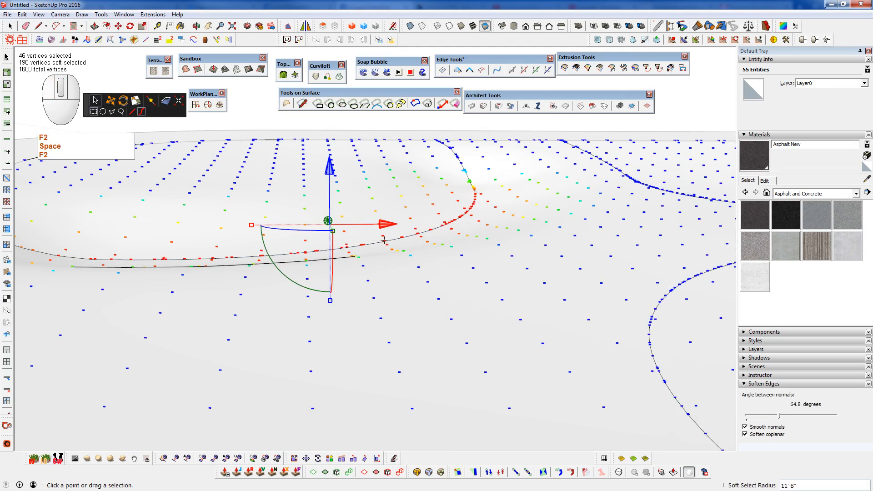
click(111, 101)
drag(402, 235, 395, 207)
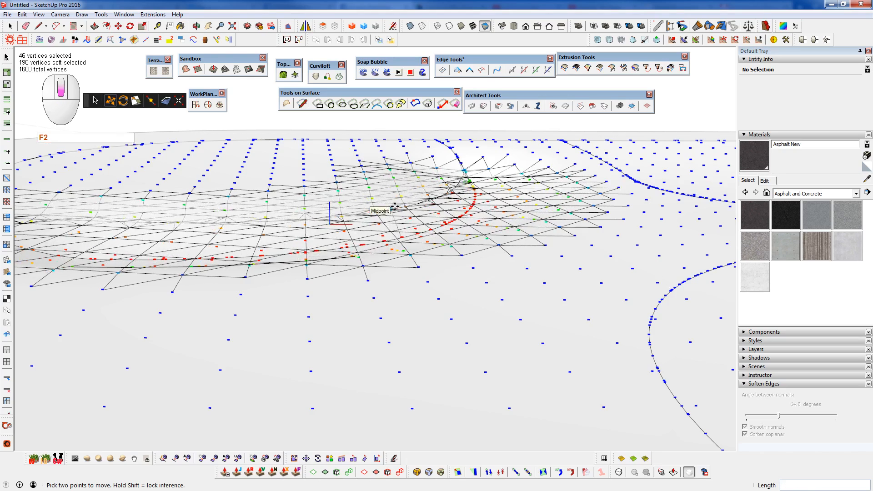
scroll(395, 207, down, 5)
key(shift)
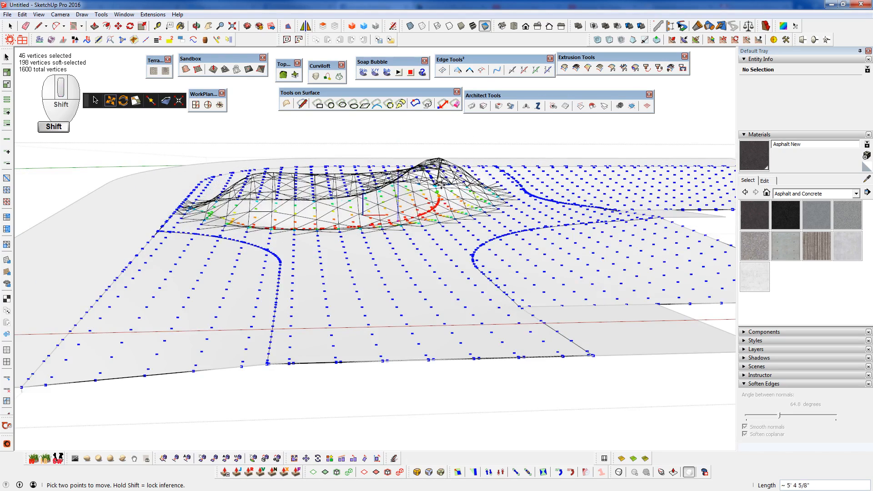
click(507, 235)
middle_drag(451, 251, 557, 283)
scroll(363, 206, up, 6)
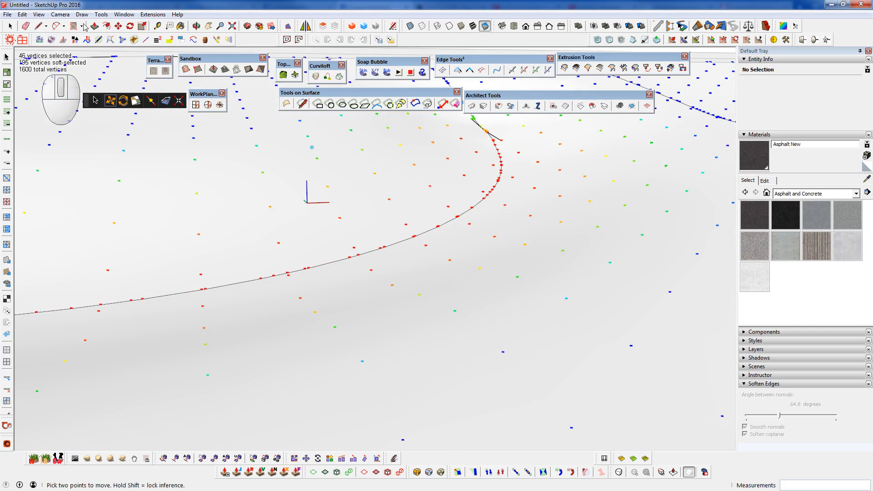
- Raise the soft-selected curve vertices vertically by about 6 1/4" with the vertex gizmo, and leave vertex editing
click(95, 100)
drag(308, 160, 318, 154)
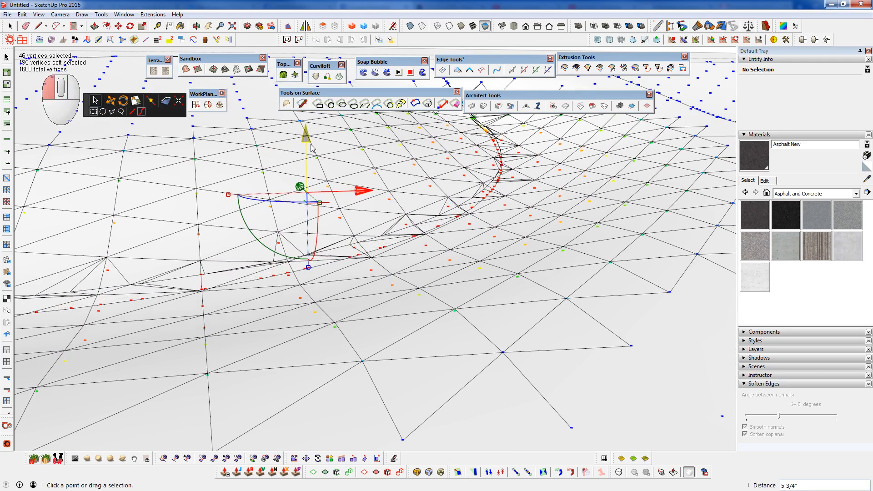
scroll(412, 235, down, 3)
middle_click(413, 235)
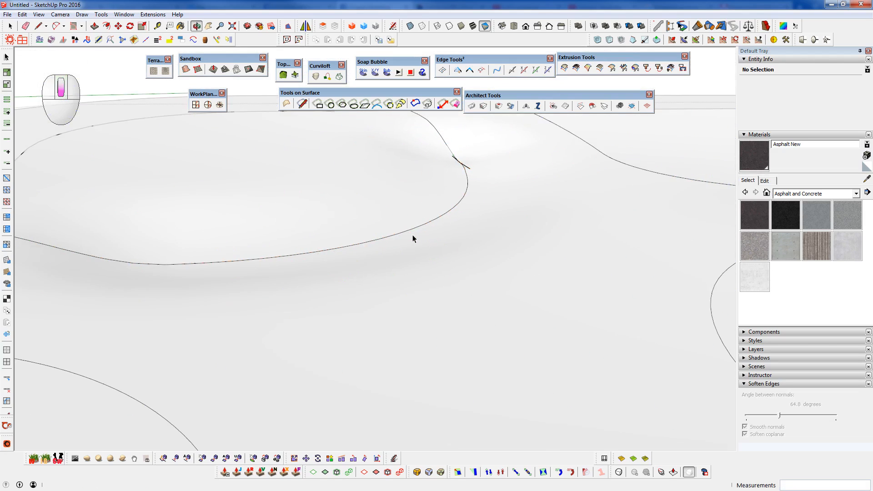
- Leave vertex editing, group the whole connected road intersection surface with its edges, and hide the rest of the model
scroll(413, 235, down, 3)
scroll(412, 237, down, 3)
middle_drag(449, 308, 448, 274)
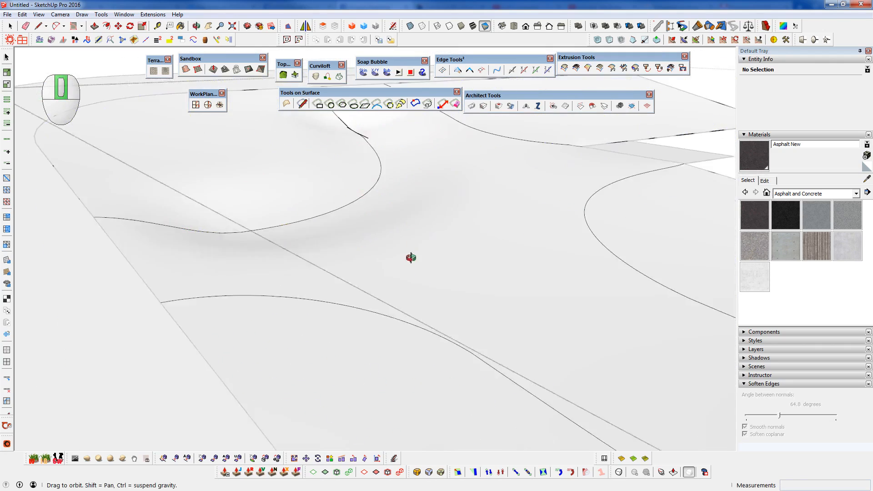
middle_drag(411, 255, 314, 241)
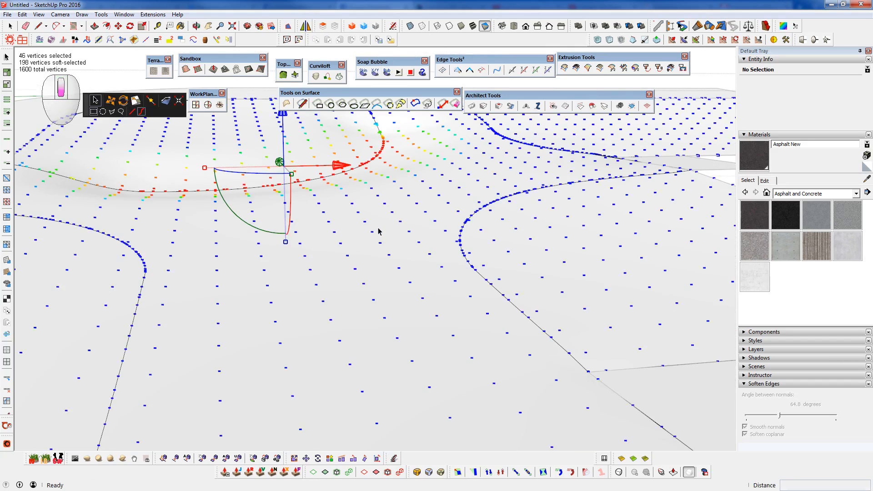
key(space)
double_click(372, 241)
triple_click(373, 242)
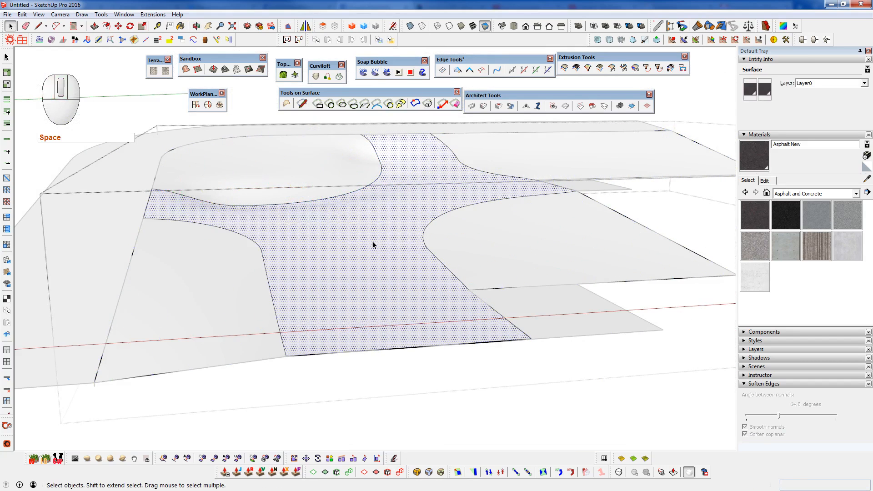
middle_drag(372, 242, 403, 307)
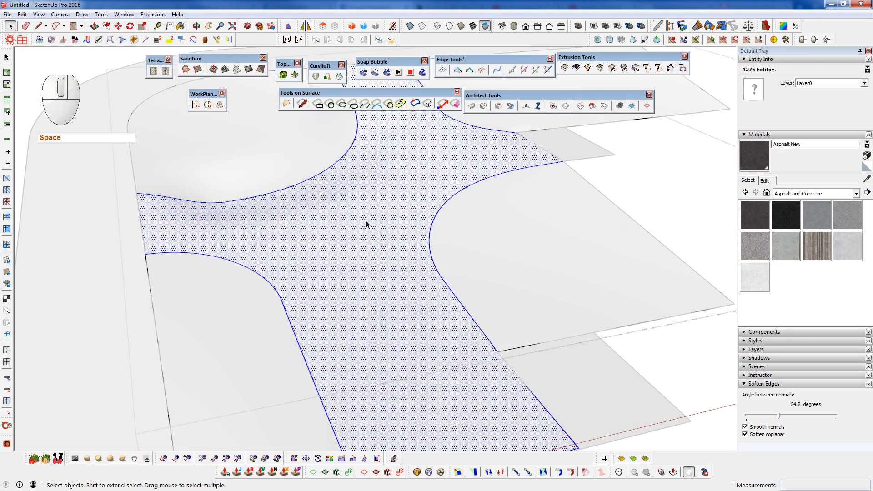
key(shift+g)
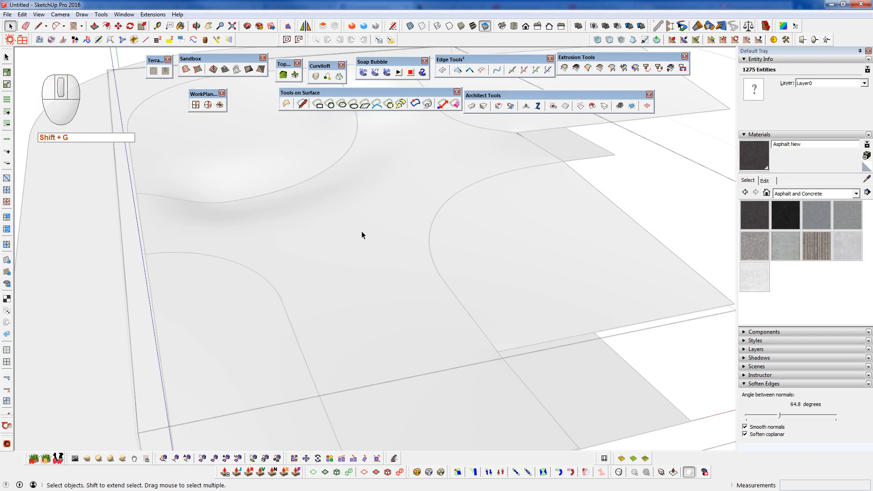
key(ctrl+5)
- Undock the Artisan toolbar and place it floating beneath the Architect Tools toolbar
middle_drag(363, 260, 382, 241)
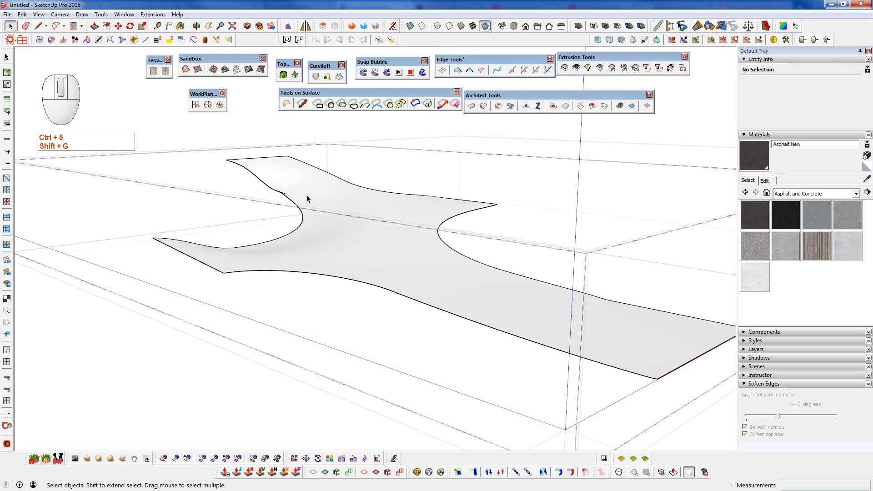
middle_drag(431, 254, 261, 237)
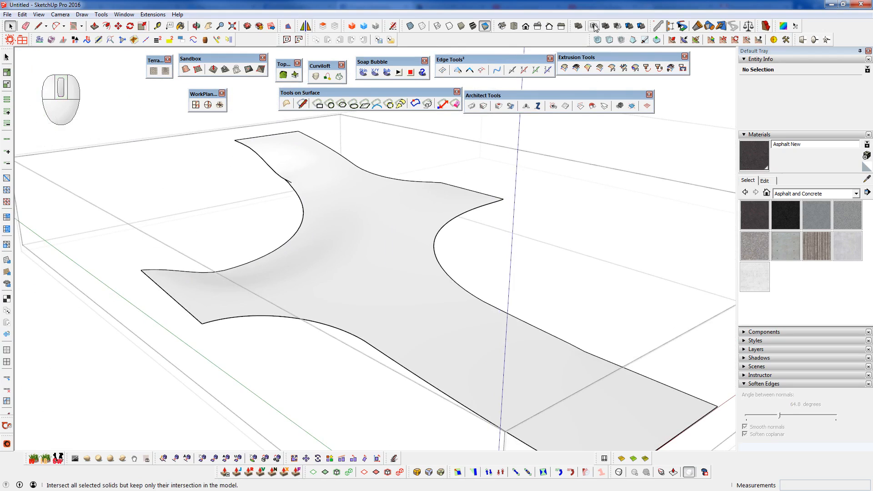
drag(591, 39, 560, 141)
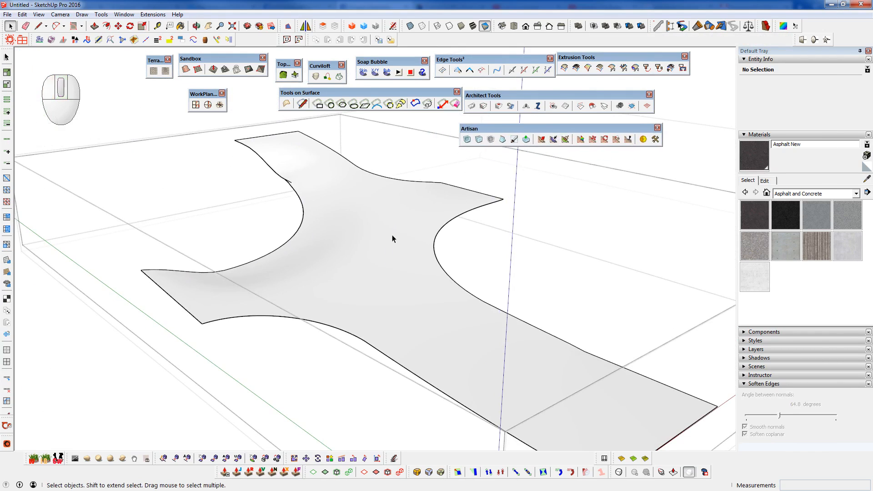
- Try Artisan's Smooth Selection on the whole road surface and compare its outer corner with the surrounding terrain
triple_click(376, 238)
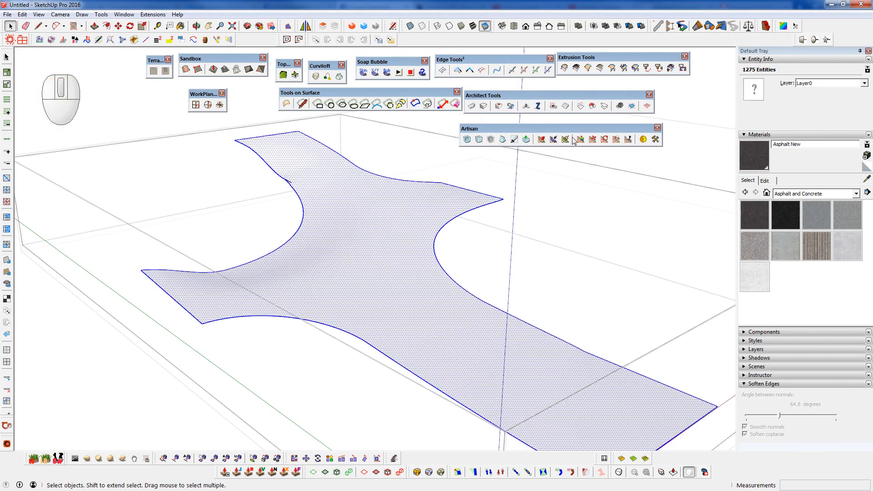
click(489, 140)
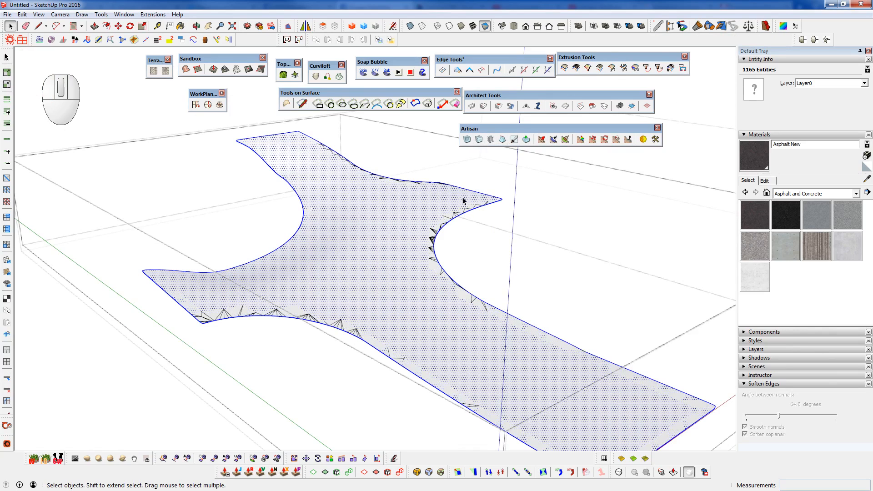
scroll(175, 289, up, 10)
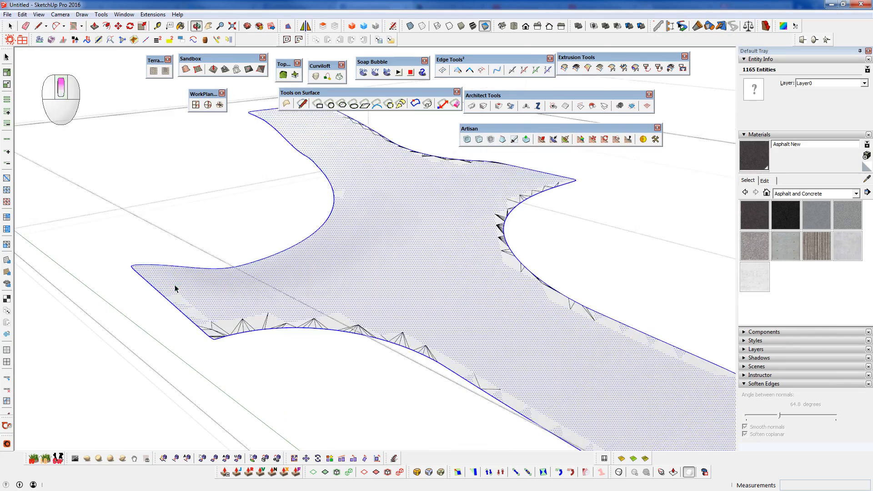
middle_drag(240, 376, 172, 395)
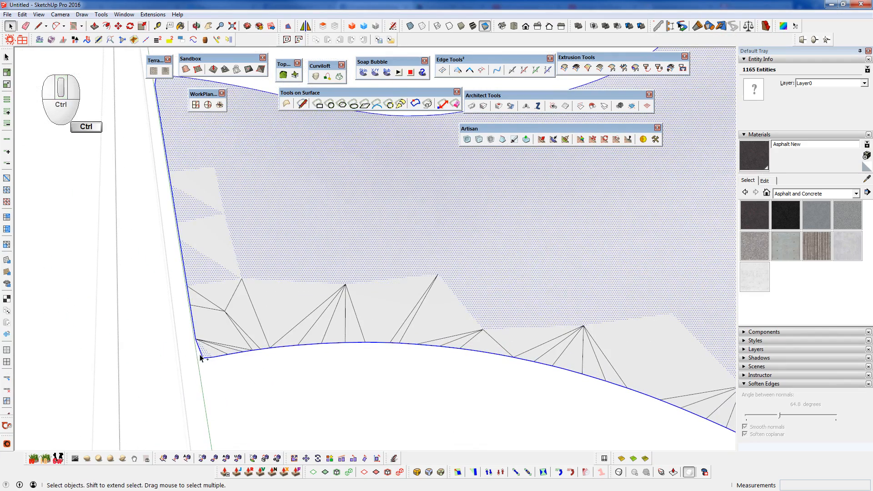
ctrl+scroll(200, 357, up, 5)
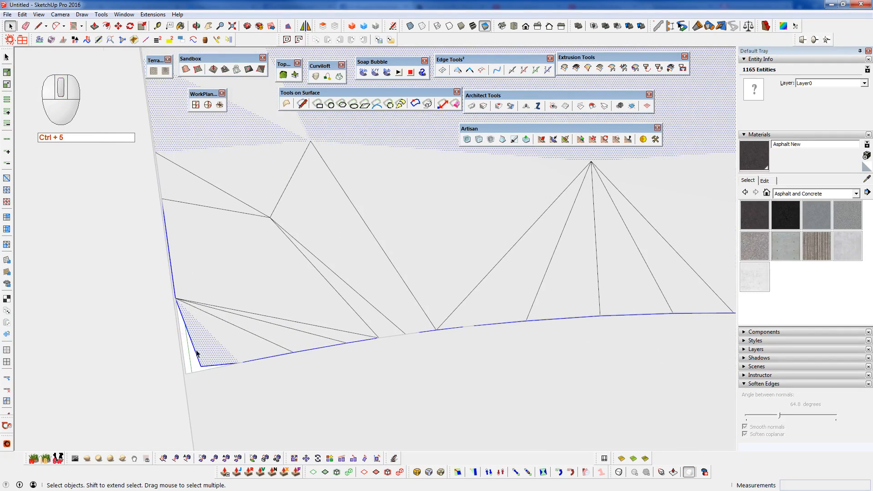
scroll(242, 336, down, 4)
- Undo the smoothing of the road surface
key(ctrl+z)
scroll(242, 336, down, 1)
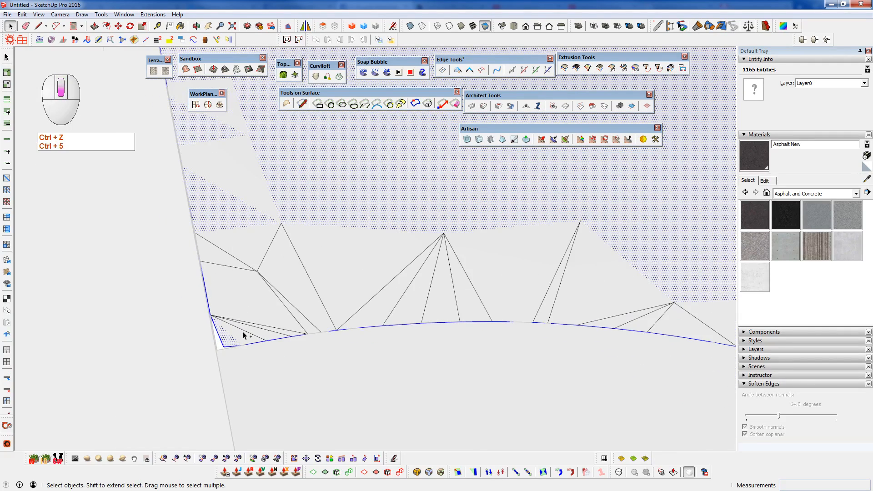
key(ctrl+z)
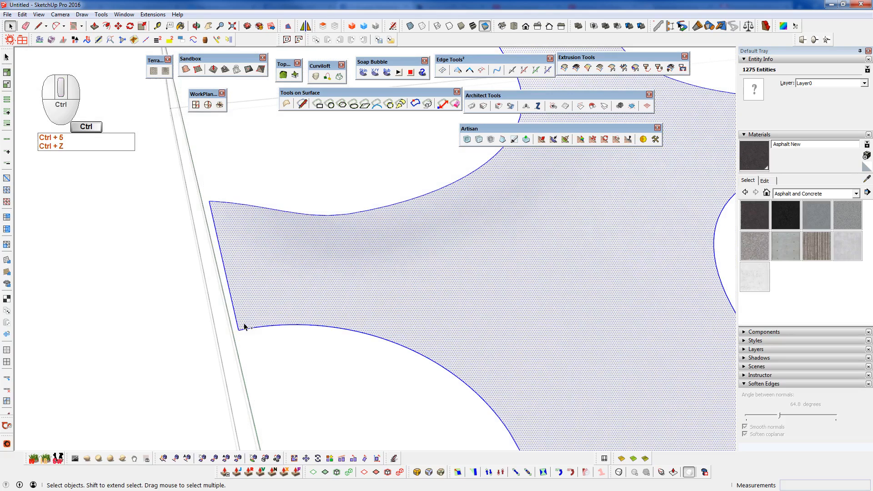
- Crease the selected boundary edges of the road surface with Artisan's Crease Selection, using the Crease operation
shift+click(358, 270)
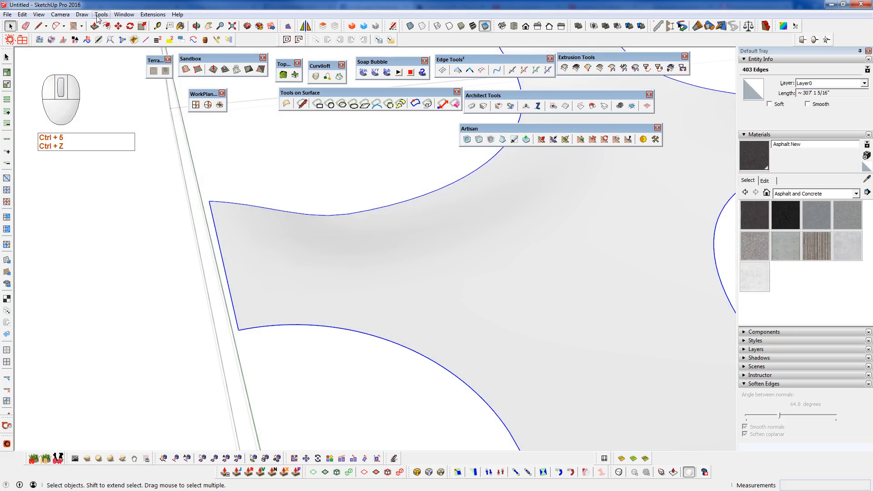
click(99, 15)
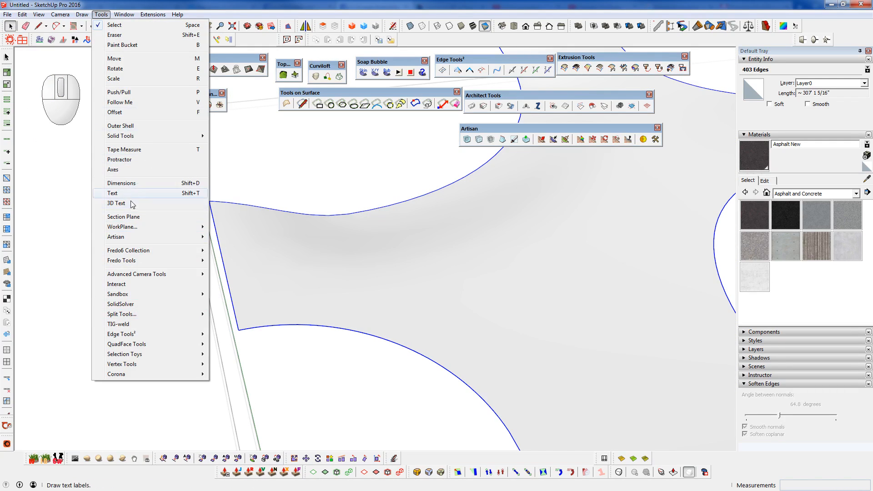
mouse_move(136, 239)
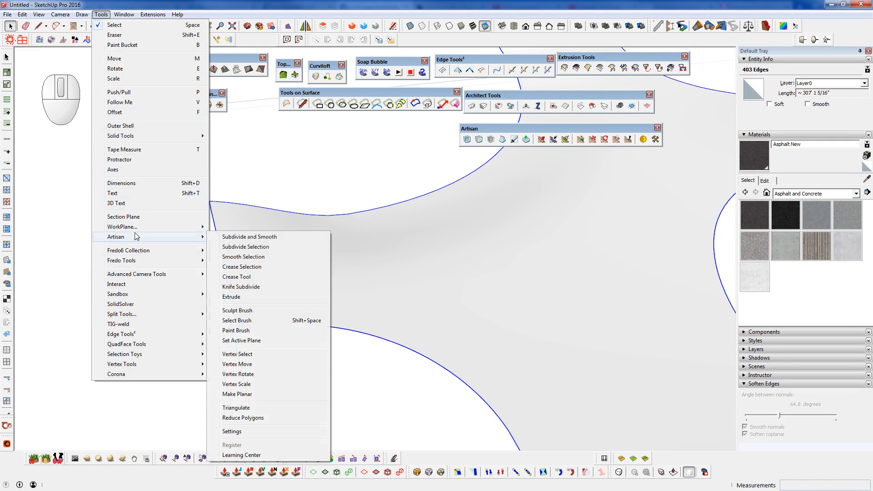
click(246, 268)
click(473, 251)
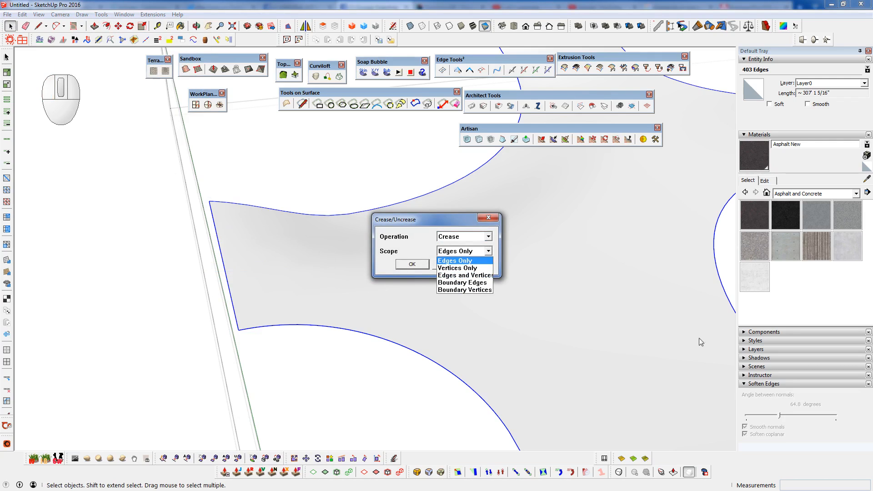
click(483, 280)
click(421, 264)
key(Return)
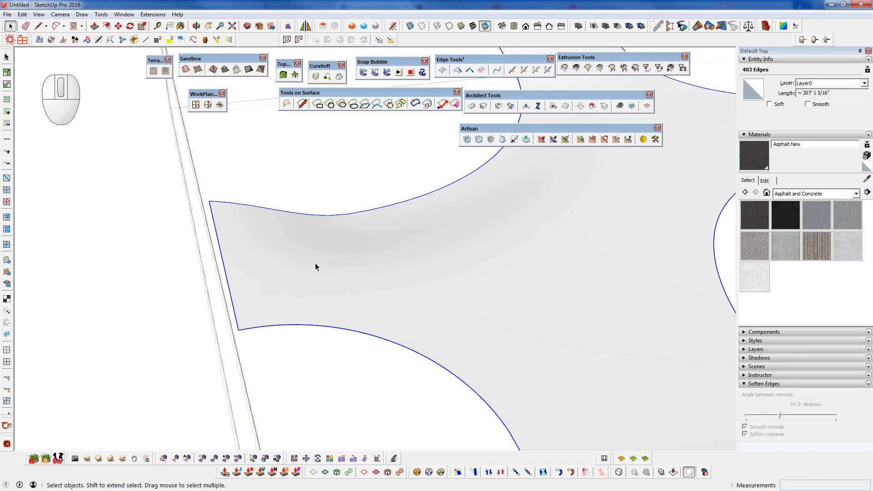
- Show the hidden geometry so the triangulated mesh of the road surface can be seen
scroll(315, 263, down, 6)
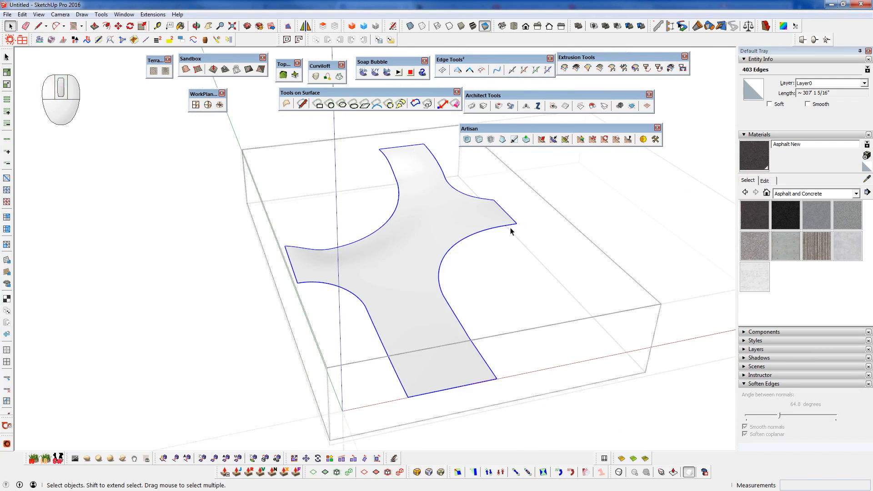
scroll(400, 233, up, 4)
middle_drag(409, 307, 427, 275)
click(407, 260)
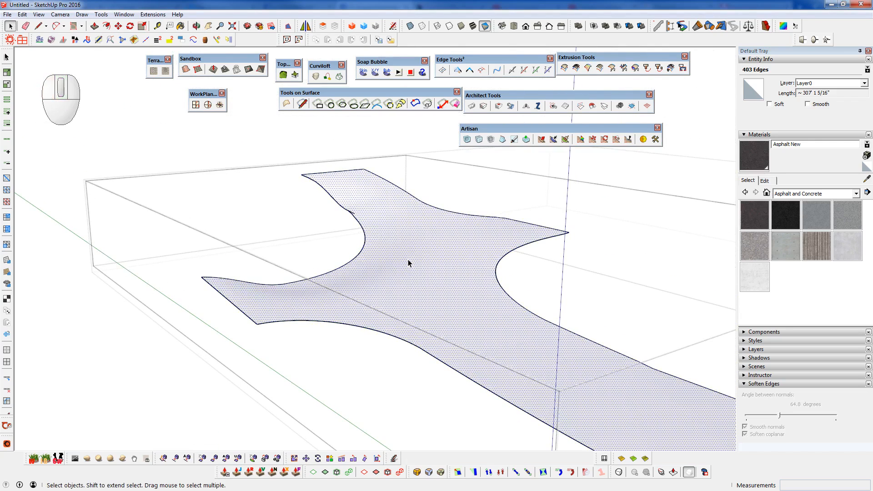
key(h)
double_click(408, 259)
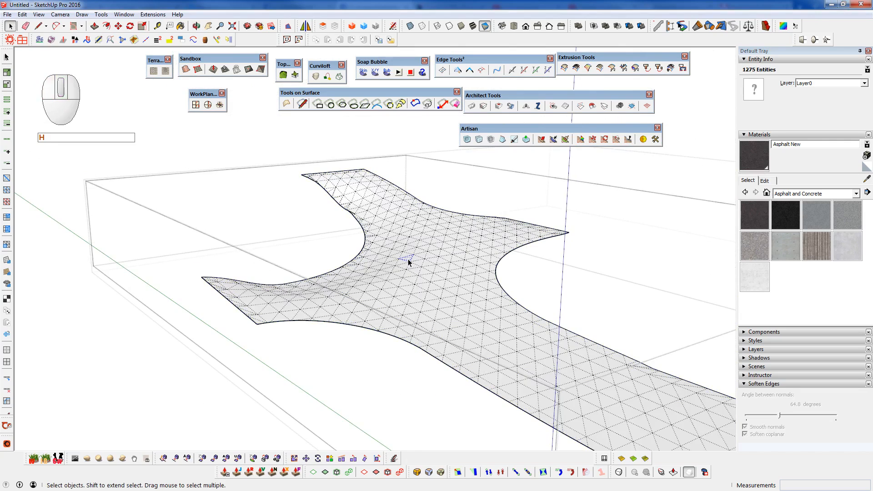
- Select the entire road mesh and apply Artisan's Smooth Selection to it five times
scroll(408, 259, up, 1)
triple_click(409, 259)
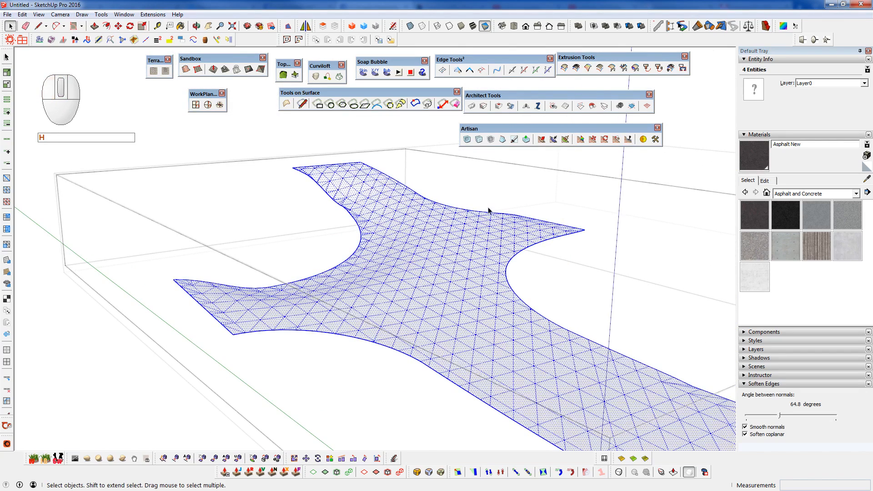
click(491, 140)
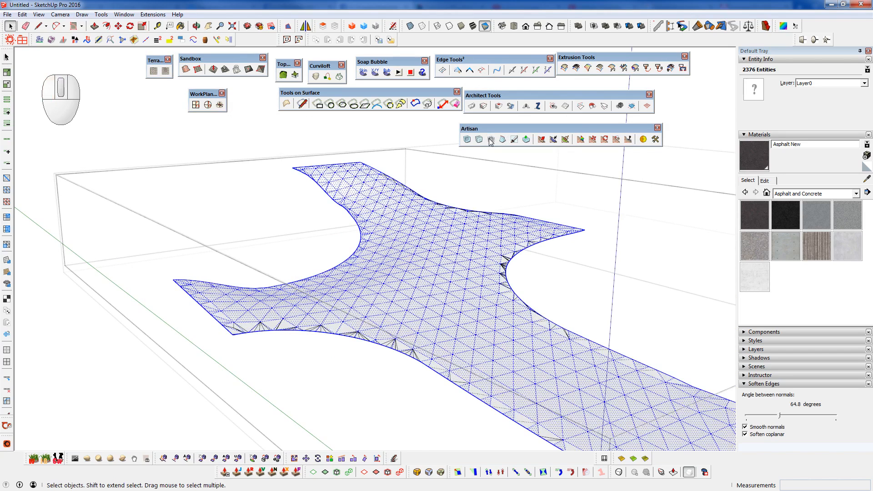
click(490, 139)
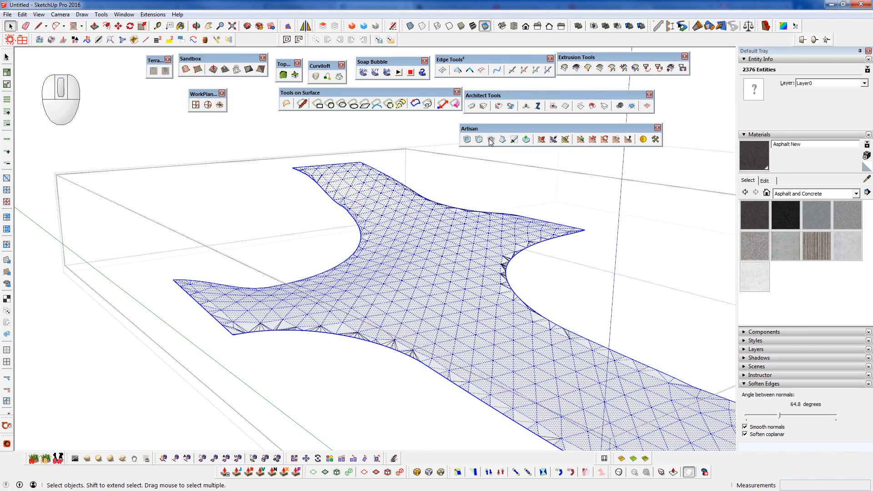
click(491, 139)
click(490, 139)
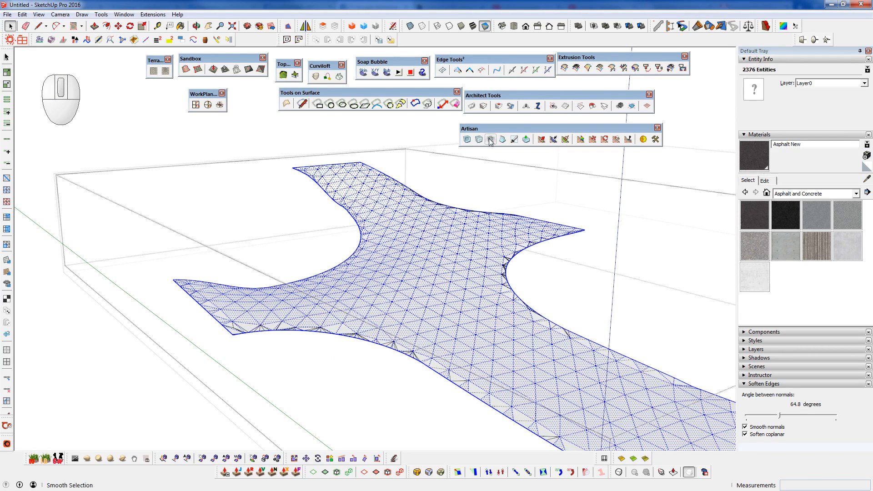
click(490, 139)
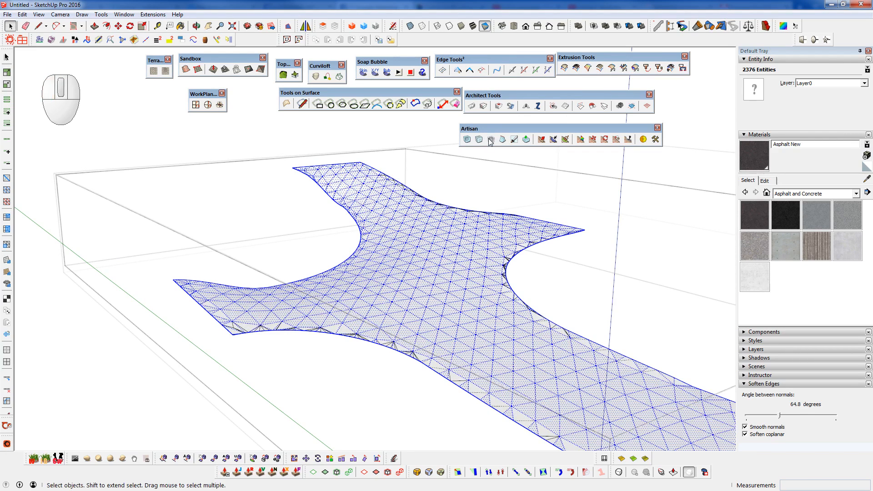
- Brush over the middle of the intersection with the Artisan Sculpt Brush in Smooth mode, radius about 8' 6 1/4"
click(566, 139)
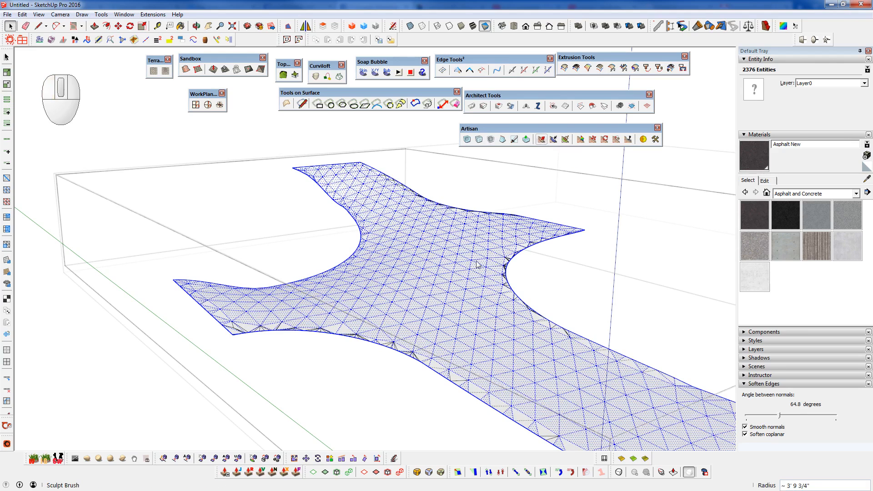
right_click(416, 262)
click(439, 275)
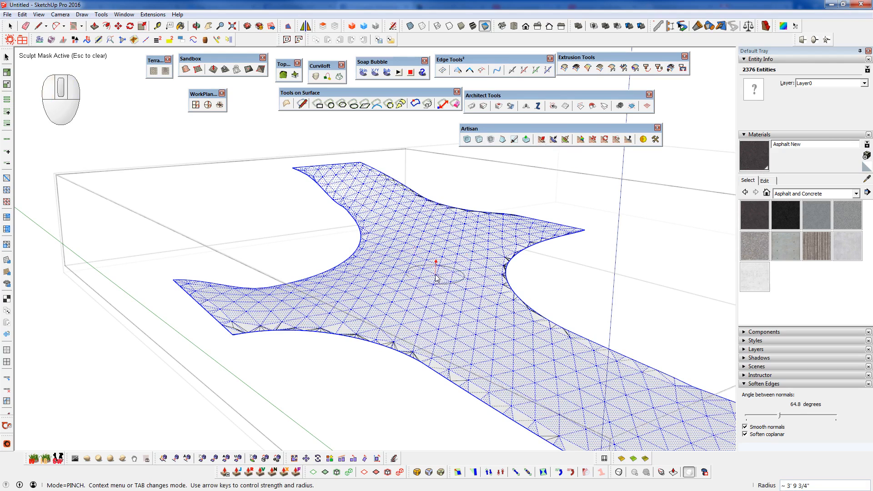
key(Right)
key(Up)
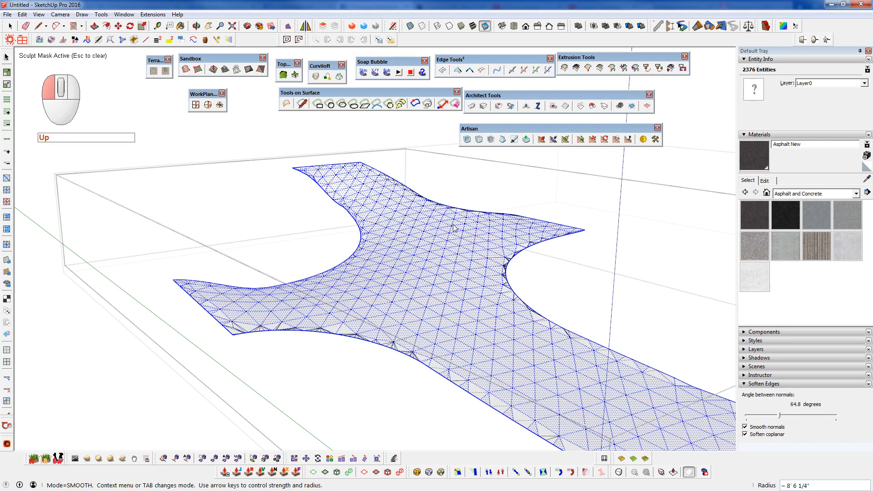
mouse_move(470, 288)
middle_down()
mouse_move(377, 230)
mouse_move(279, 248)
mouse_move(429, 255)
middle_up()
scroll(429, 255, up, 4)
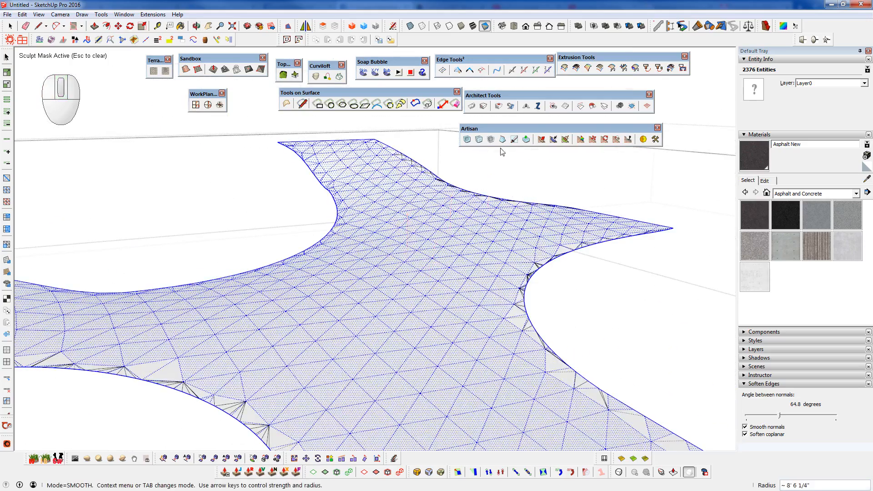
- Apply Smooth Selection to the road mesh two more times and brush over the intersection's middle again
click(491, 139)
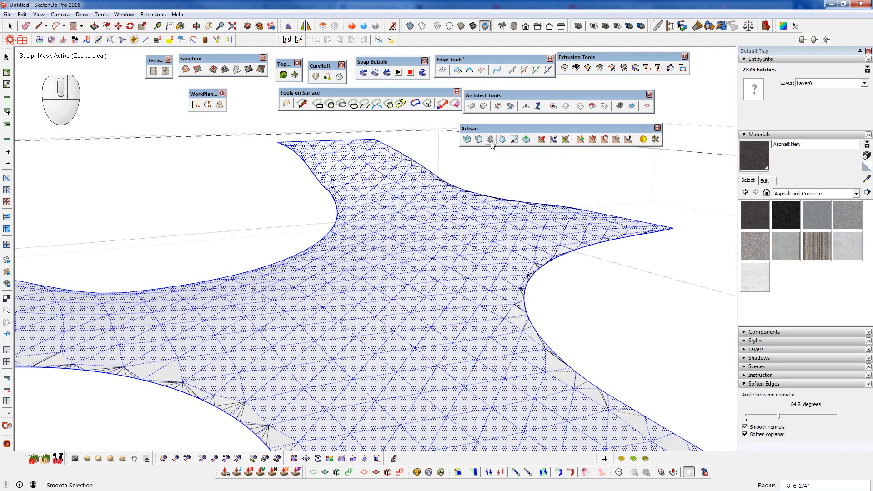
click(492, 140)
mouse_move(447, 294)
middle_down()
mouse_move(547, 302)
mouse_move(460, 300)
mouse_move(412, 266)
middle_up()
- Change the Sculpt Brush mode, sculpt across the middle of the intersection, and set the brush to Flatten mode
right_click(412, 267)
click(439, 311)
mouse_move(399, 259)
mouse_down()
mouse_move(347, 312)
mouse_move(357, 292)
mouse_up()
mouse_move(327, 266)
mouse_down()
mouse_move(380, 322)
mouse_move(431, 324)
mouse_move(382, 314)
mouse_move(409, 291)
mouse_move(396, 350)
mouse_move(416, 285)
mouse_up()
right_click(423, 327)
click(447, 343)
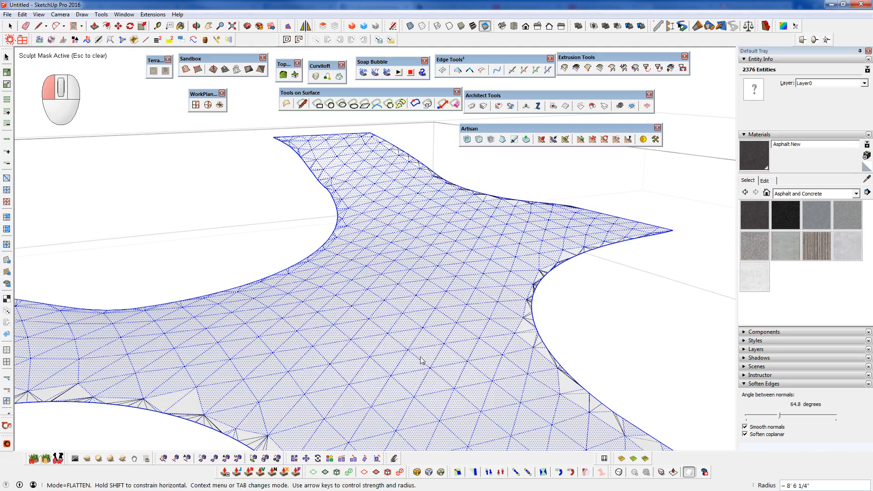
scroll(393, 263, down, 5)
key(space)
middle_drag(540, 350, 325, 350)
key(h)
key(j)
key(u)
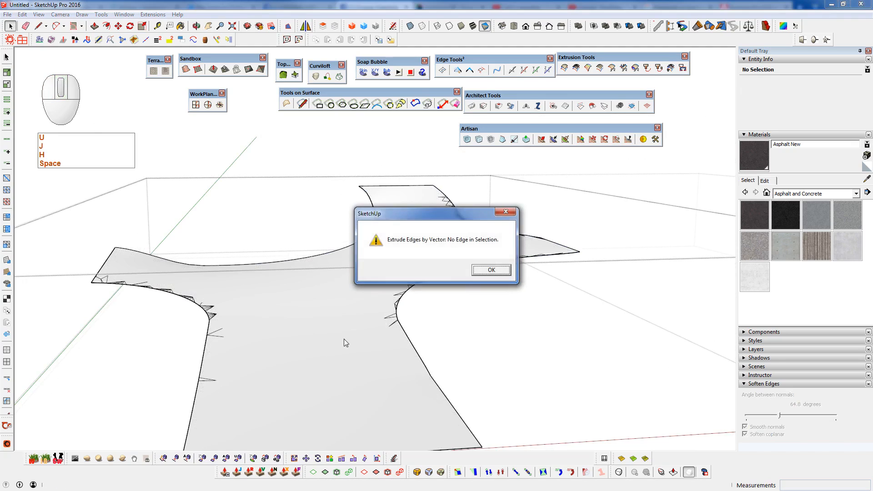
click(485, 272)
- Select the entire road mesh and soften its edges to an angle of 55.7 degrees
triple_click(362, 322)
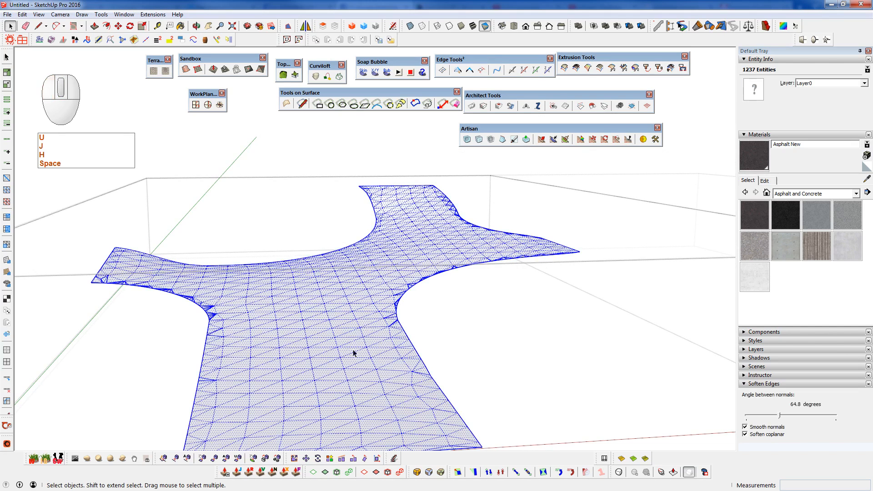
click(765, 415)
click(565, 384)
scroll(415, 276, down, 3)
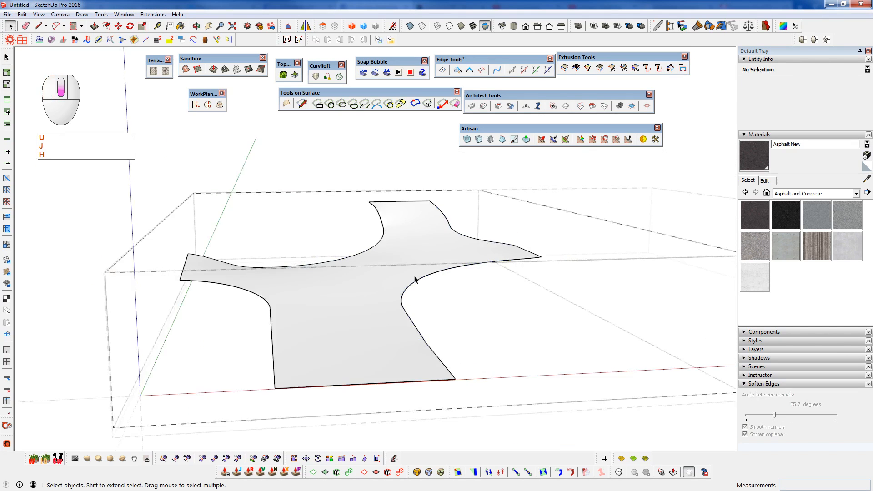
- Close the road group, select the terrain patches bordering the road and make them into a group
scroll(414, 276, down, 2)
middle_drag(419, 352, 357, 308)
key(shift+c)
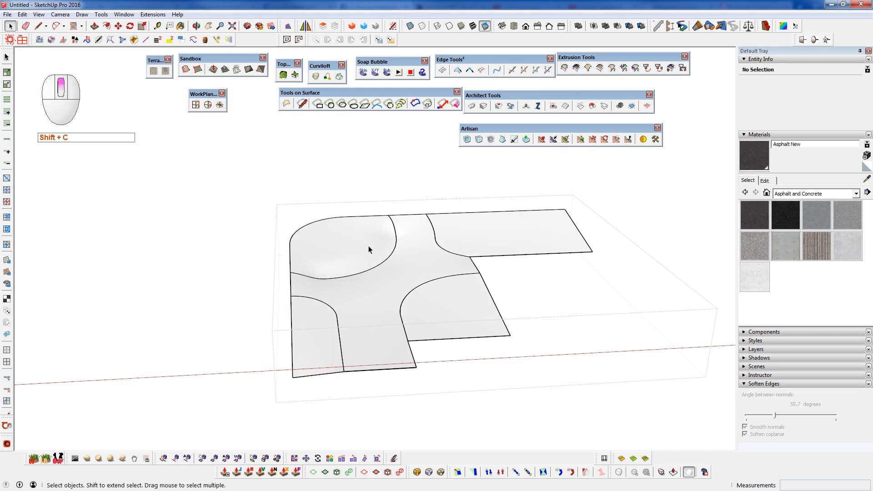
scroll(368, 249, up, 3)
click(340, 265)
middle_drag(338, 263, 419, 253)
scroll(413, 249, up, 2)
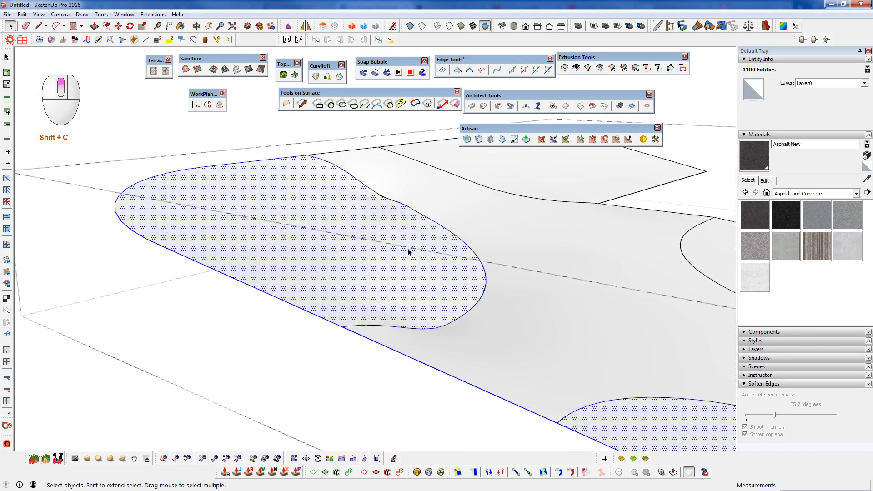
key(ctrl+z)
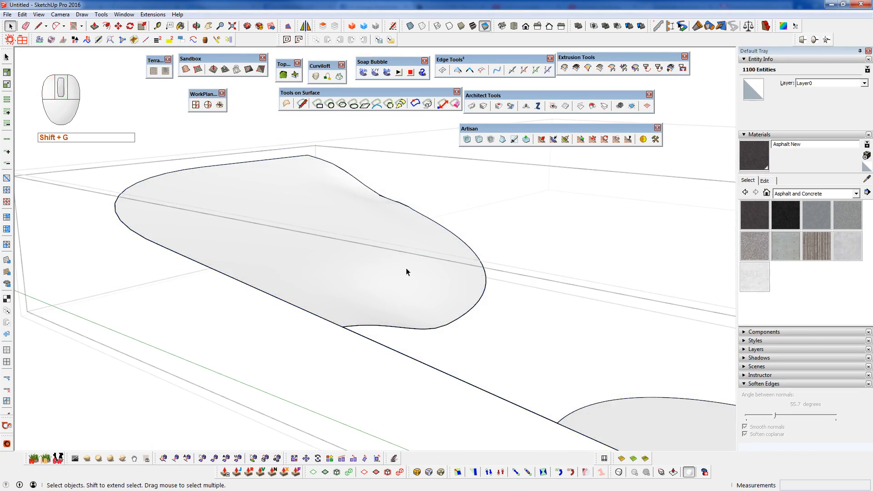
key(shift+g)
key(x)
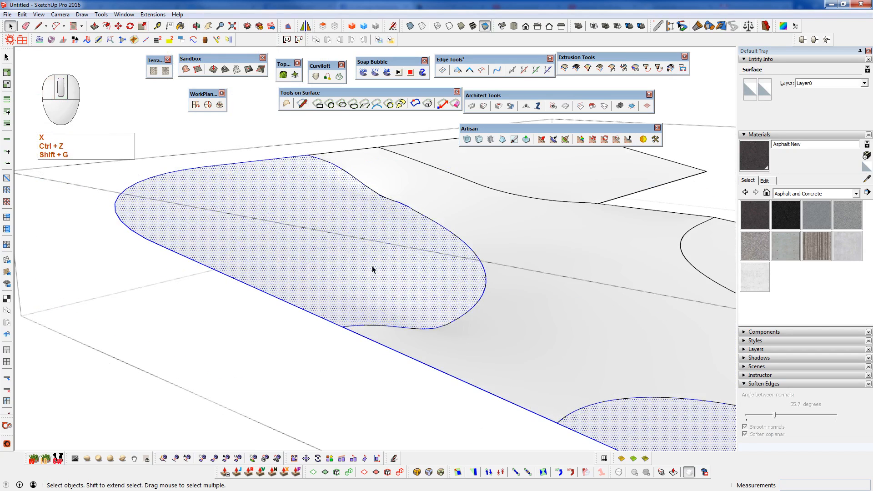
key(shift+g)
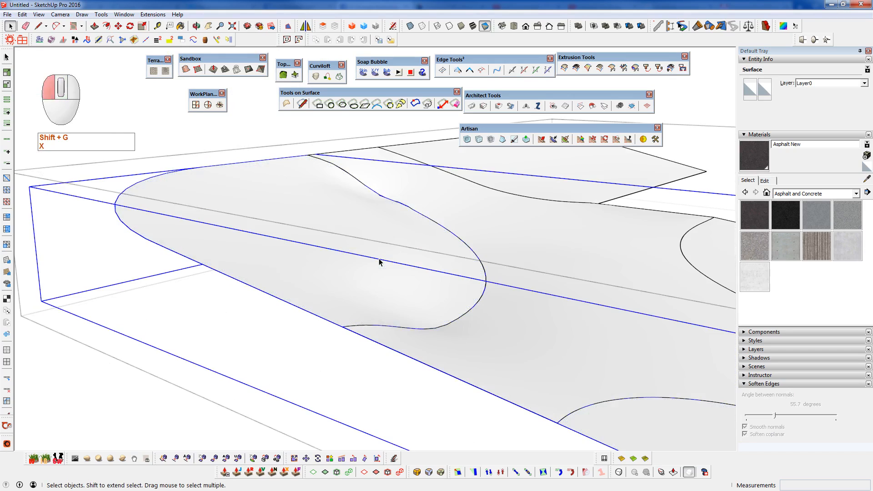
- Erase the stray edges running between the rounded corner patch and the neighbouring terrain patch
key(shift+e)
click(414, 314)
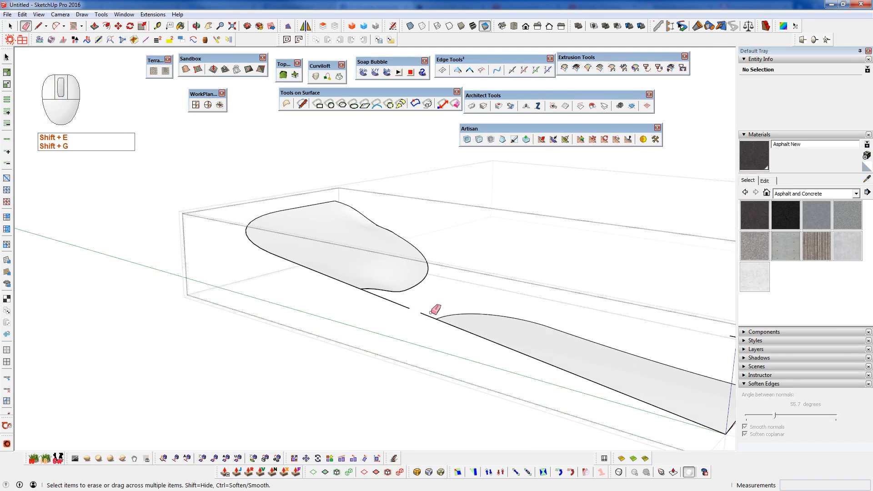
key(alt+e)
click(479, 268)
- Draw a 1/4" edge across the thin sliver where it meets the rounded patch's corner
key(space)
scroll(368, 290, up, 5)
middle_drag(366, 289, 469, 402)
scroll(379, 314, up, 2)
middle_drag(380, 317, 359, 357)
key(q)
click(354, 365)
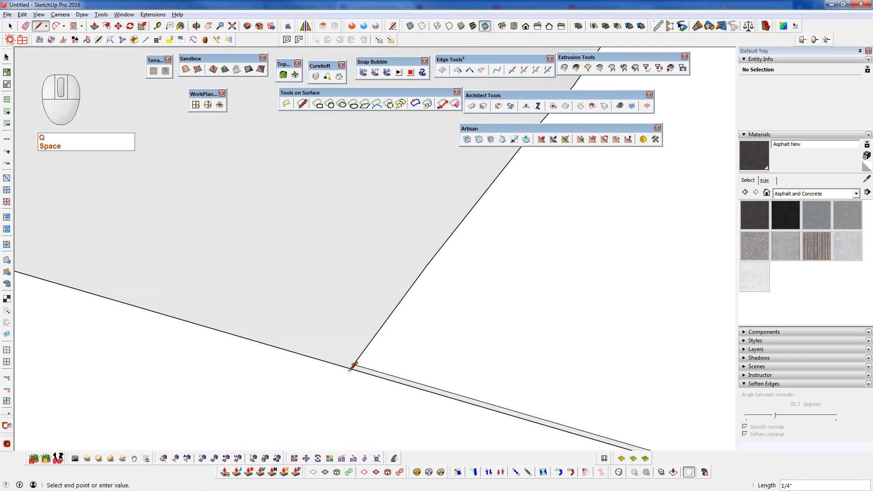
click(351, 368)
- Delete the thin strip beyond the rounded patch's corner and the leftover edge fragments between the two patches
key(space)
middle_drag(318, 293, 330, 291)
key(ctrl+g)
key(d)
scroll(324, 263, down, 6)
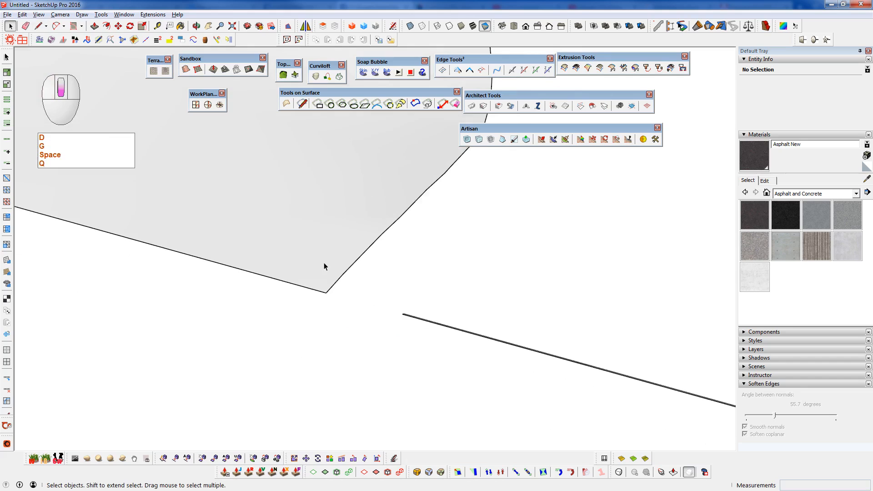
drag(634, 383, 635, 384)
key(ctrl+d)
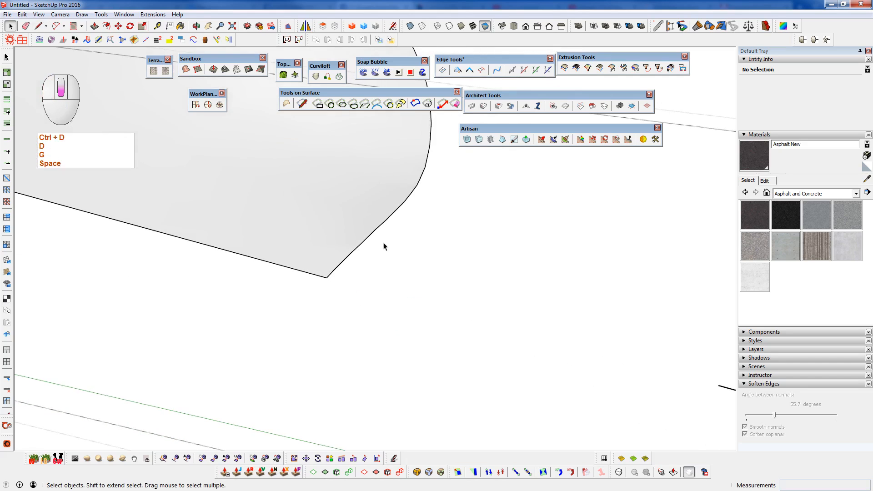
scroll(345, 231, down, 6)
drag(439, 265, 466, 289)
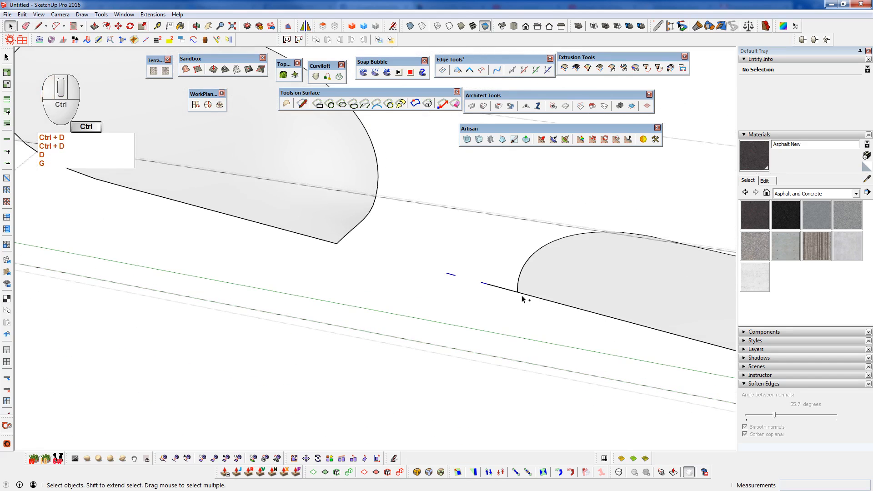
scroll(512, 302, up, 4)
key(ctrl+d)
- Close off and delete the thin strip attached to the corner of the neighbouring terrain patch
scroll(505, 296, up, 5)
scroll(500, 297, up, 1)
key(q)
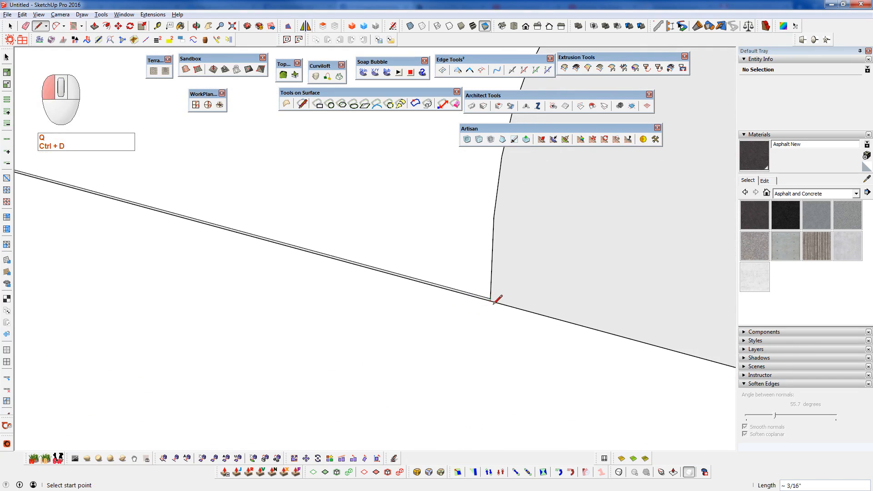
key(shift+e)
key(space)
key(ctrl+d)
- Close and explode the patch group, regroup the patches separately, and open the rounded corner patch for editing
scroll(505, 287, down, 4)
middle_drag(571, 271, 384, 278)
click(384, 278)
middle_drag(521, 327, 337, 244)
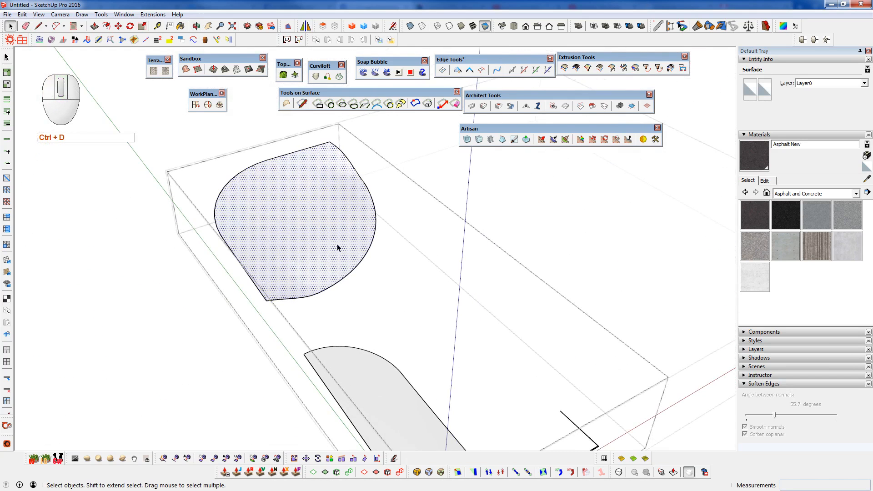
key(x)
key(shift+c)
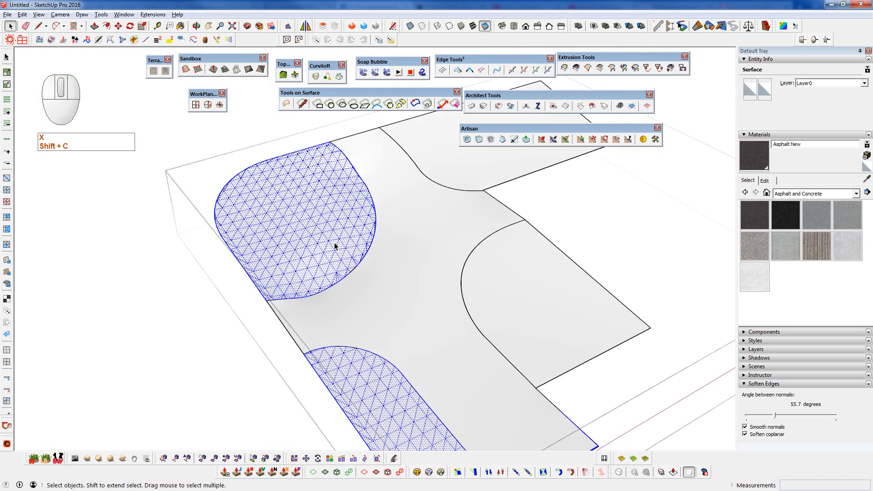
key(g)
double_click(304, 236)
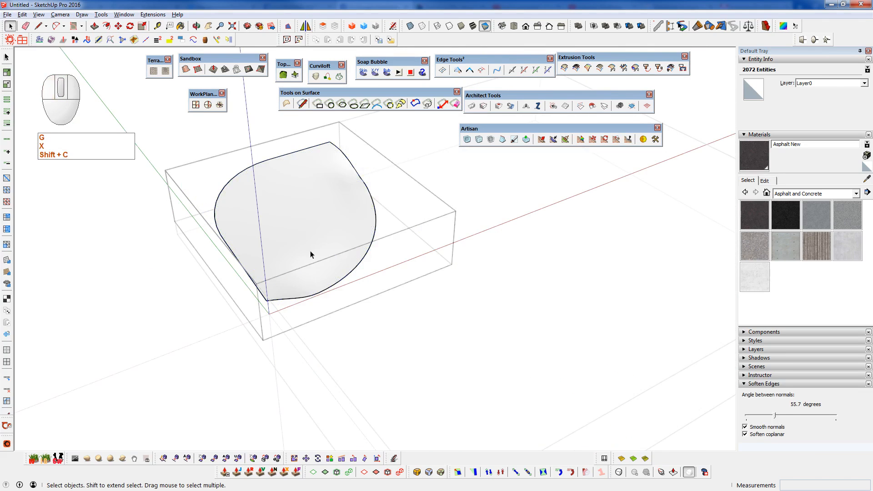
- Select the rounded patch's boundary edges and crease both their edges and vertices with Artisan's Crease Selection
scroll(305, 227, up, 5)
middle_drag(330, 235, 345, 219)
click(339, 217)
shift+click(338, 217)
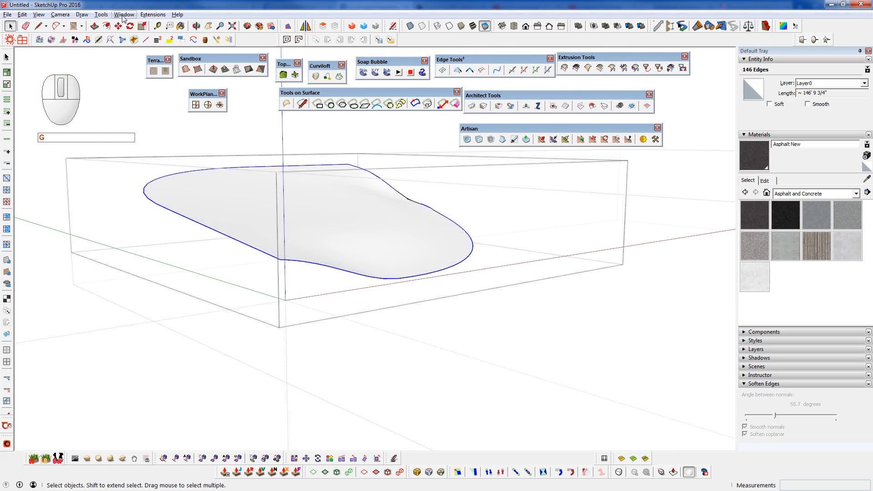
click(99, 14)
mouse_move(115, 236)
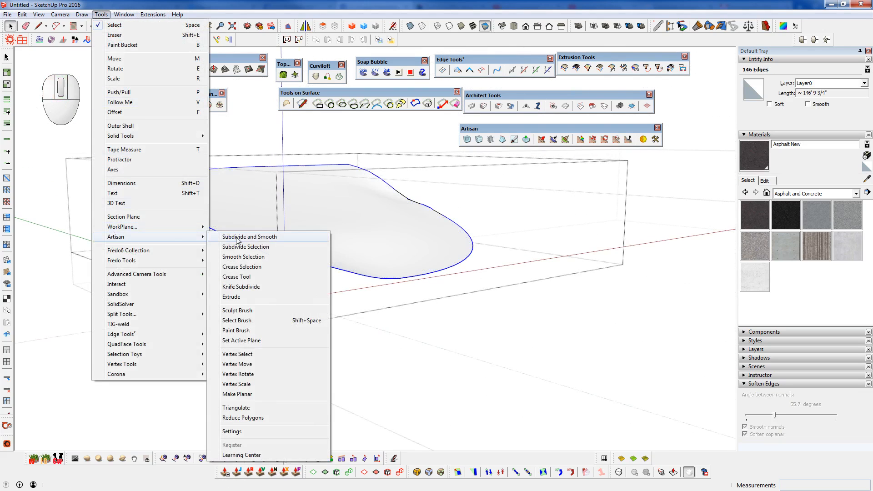
click(253, 268)
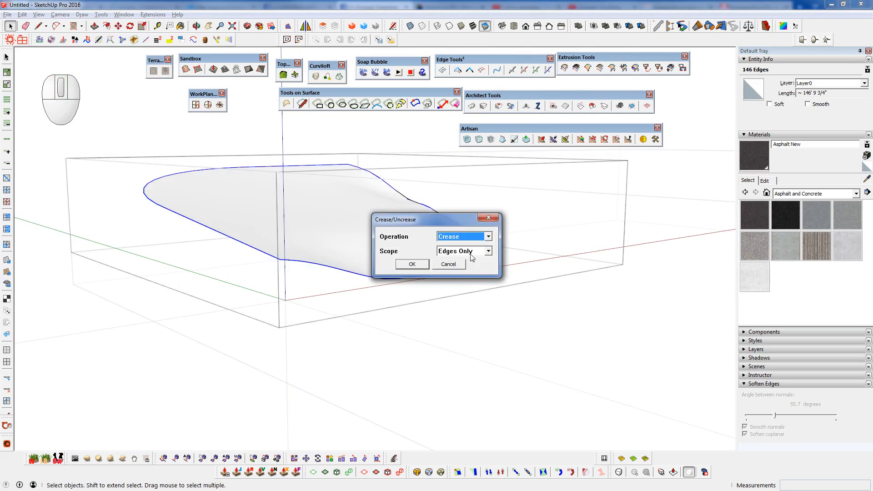
click(473, 253)
click(465, 275)
click(412, 264)
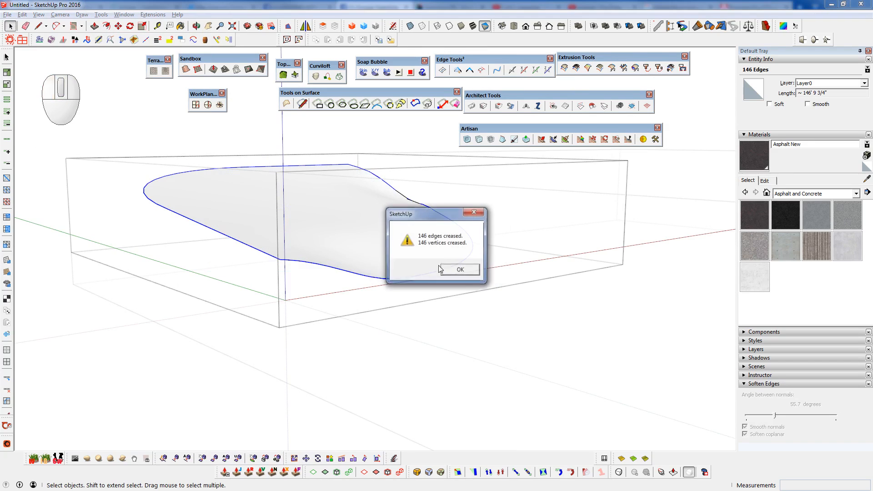
click(460, 270)
- Select the whole rounded patch, apply Artisan's Smooth Selection to it twice, and close its group
click(419, 242)
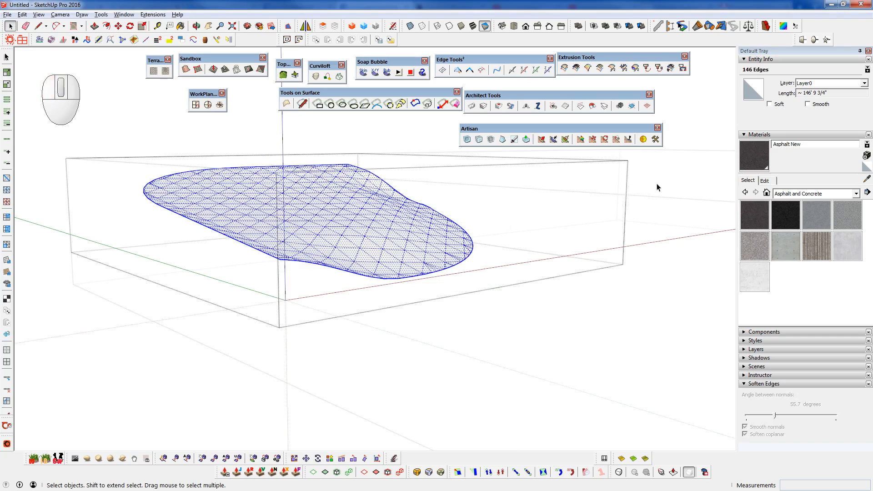
click(490, 140)
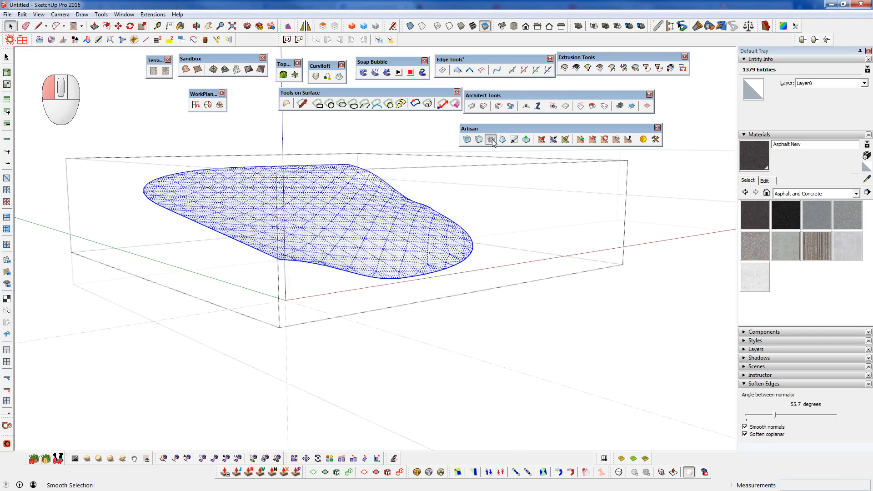
click(491, 140)
middle_drag(256, 243, 409, 218)
key(shift+c)
- Examine the smoothed terrain patches and road intersection up close and from several angles
scroll(321, 203, down, 2)
scroll(321, 206, down, 3)
scroll(394, 223, up, 4)
scroll(400, 233, down, 5)
middle_drag(468, 244, 306, 226)
scroll(330, 259, up, 4)
middle_drag(331, 258, 157, 226)
scroll(299, 246, down, 2)
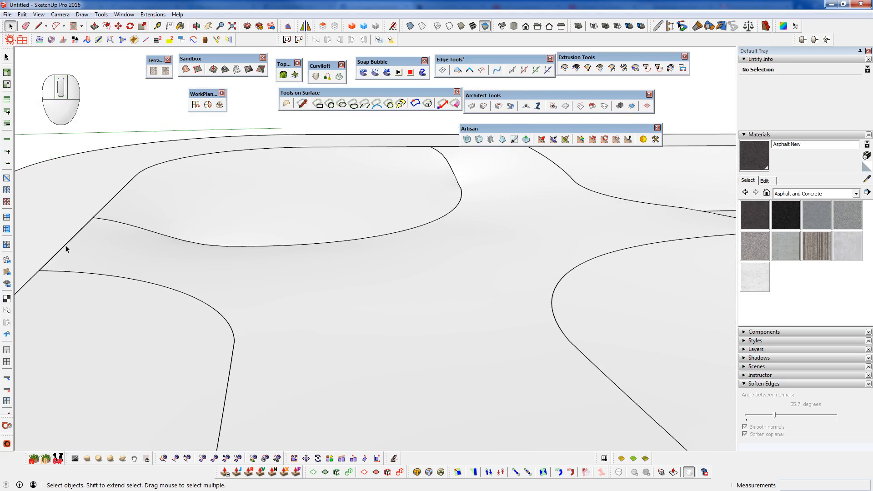
shift+middle_drag(181, 256, 306, 266)
scroll(295, 244, down, 2)
scroll(306, 265, down, 1)
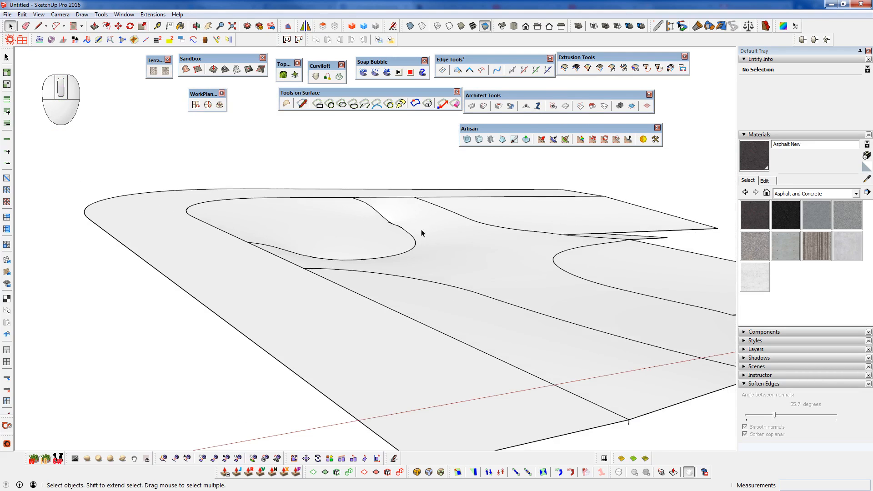
scroll(446, 240, down, 2)
middle_drag(446, 240, 491, 219)
scroll(491, 218, up, 4)
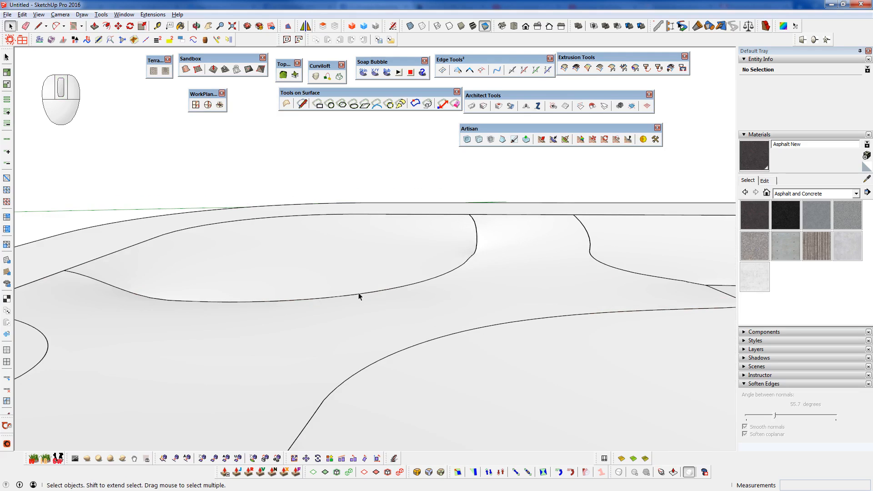
scroll(478, 237, down, 3)
middle_drag(483, 234, 498, 327)
scroll(454, 224, up, 3)
scroll(437, 281, down, 4)
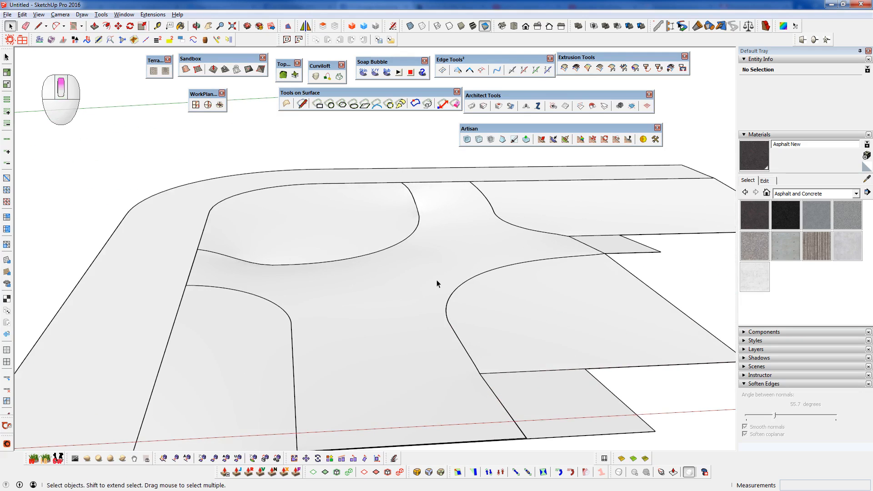
middle_drag(435, 284, 597, 295)
scroll(420, 289, up, 3)
scroll(427, 314, down, 3)
scroll(404, 334, down, 2)
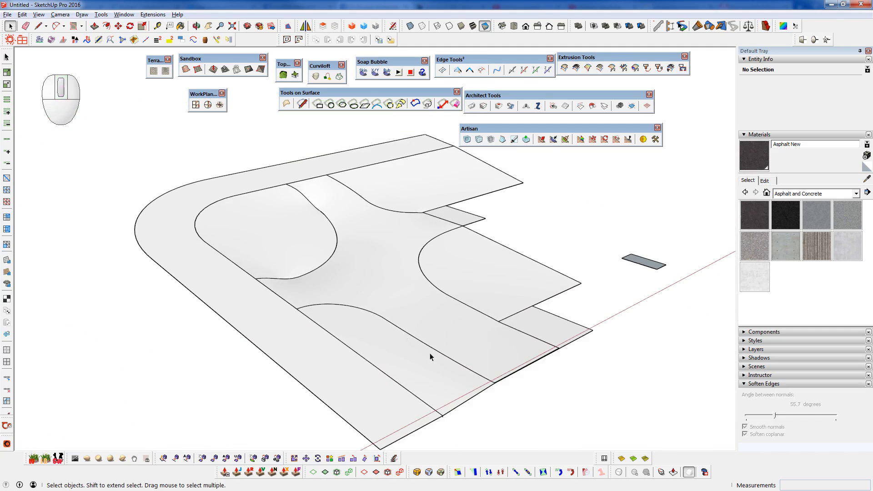
- Clear the terrain group selection and display the model with textured faces
click(371, 277)
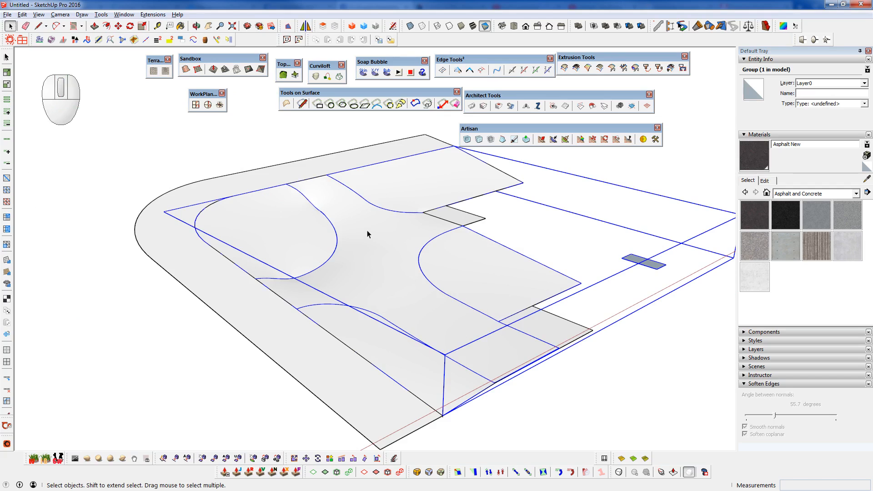
middle_drag(473, 360, 429, 276)
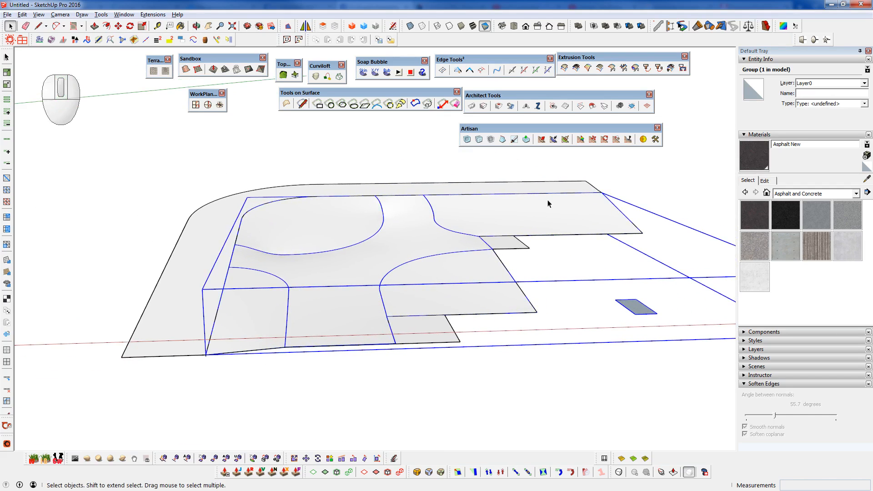
scroll(326, 297, up, 3)
shift+middle_drag(369, 308, 518, 293)
click(538, 397)
click(474, 27)
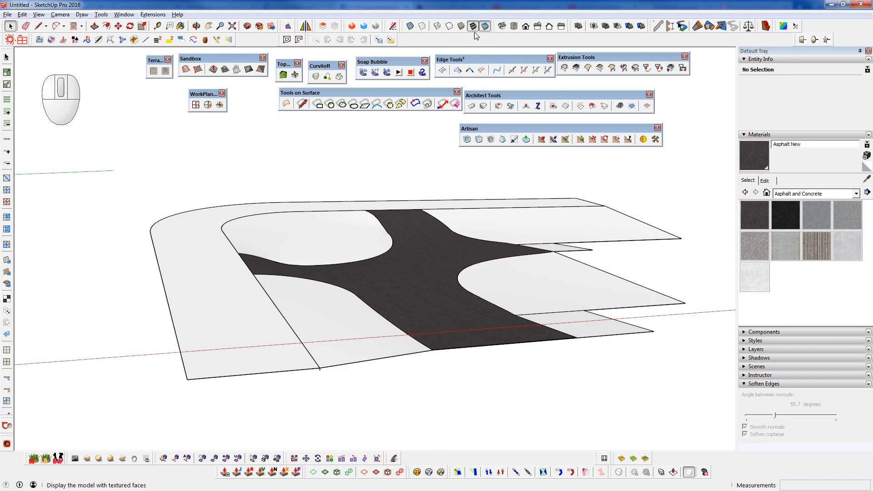